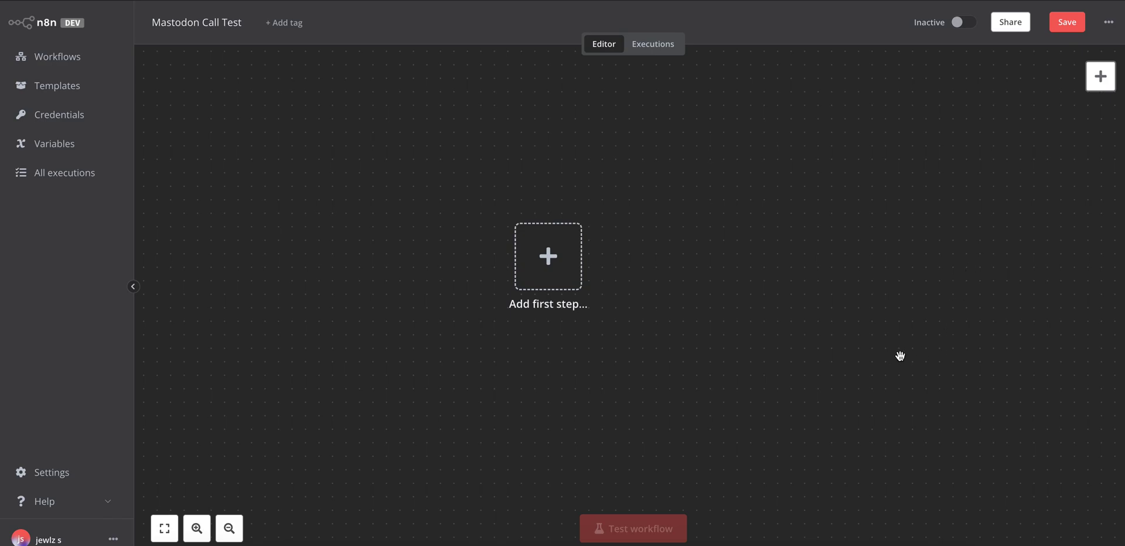
Add a Schedule Trigger node as the workflow's first step, keeping its default rule, and return to the canvas
left_click_drag(573, 307, 625, 318)
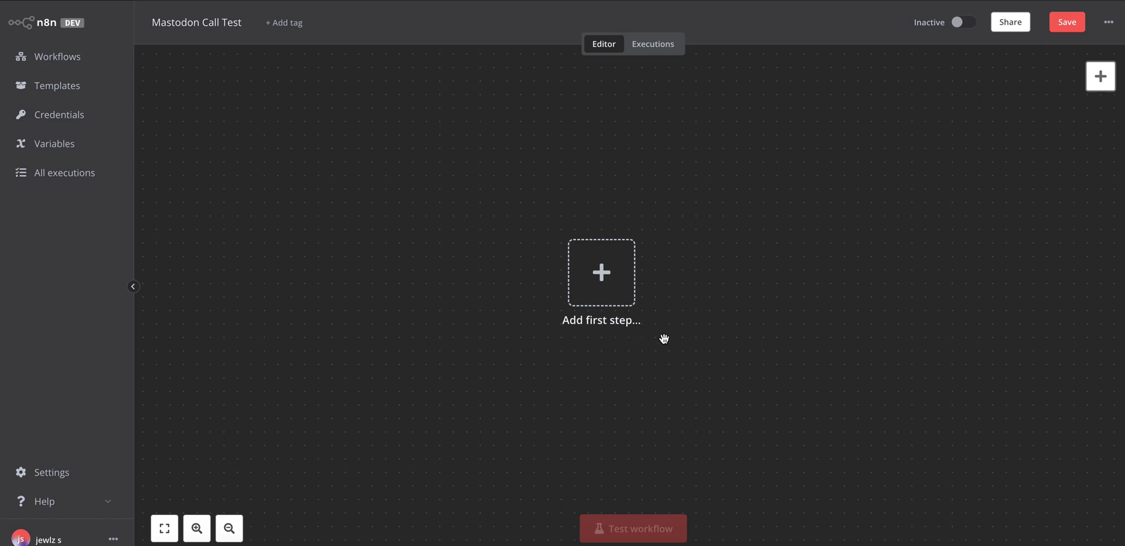
left_click(1093, 78)
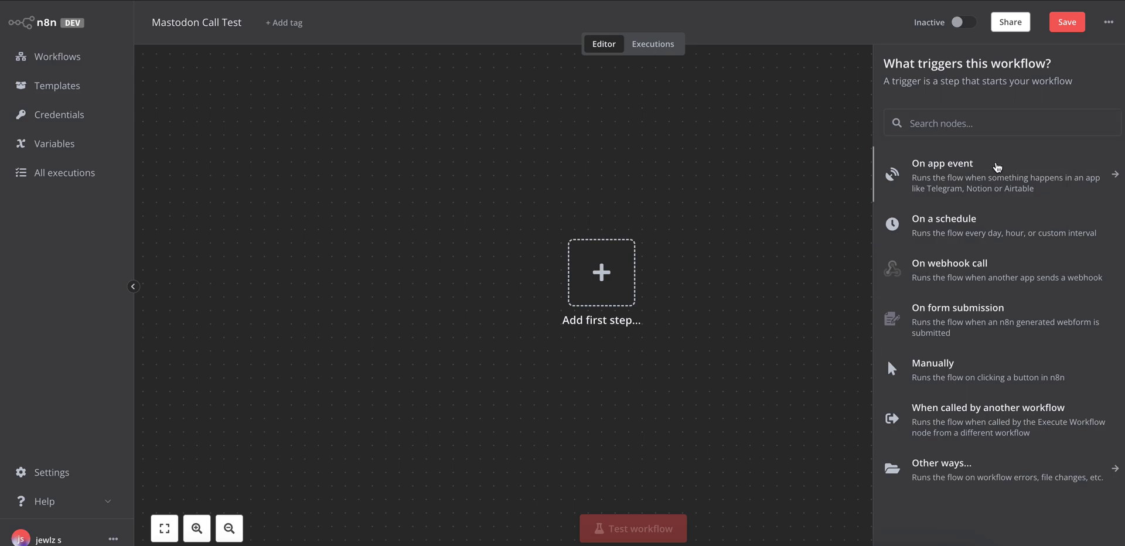
left_click(997, 173)
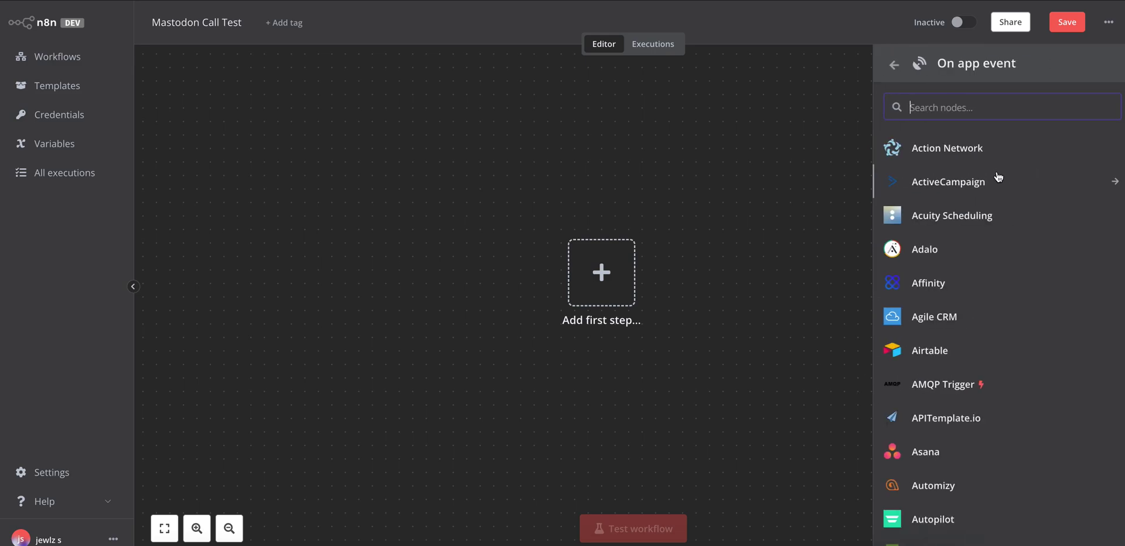
left_click(898, 65)
type("tr")
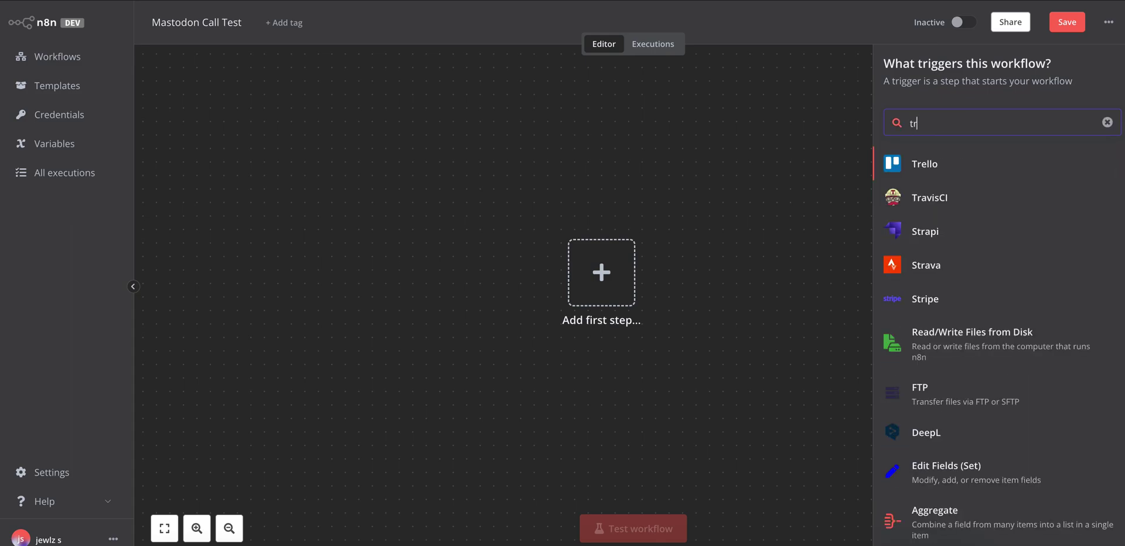
type("igger")
key("ctrl+a")
type("time")
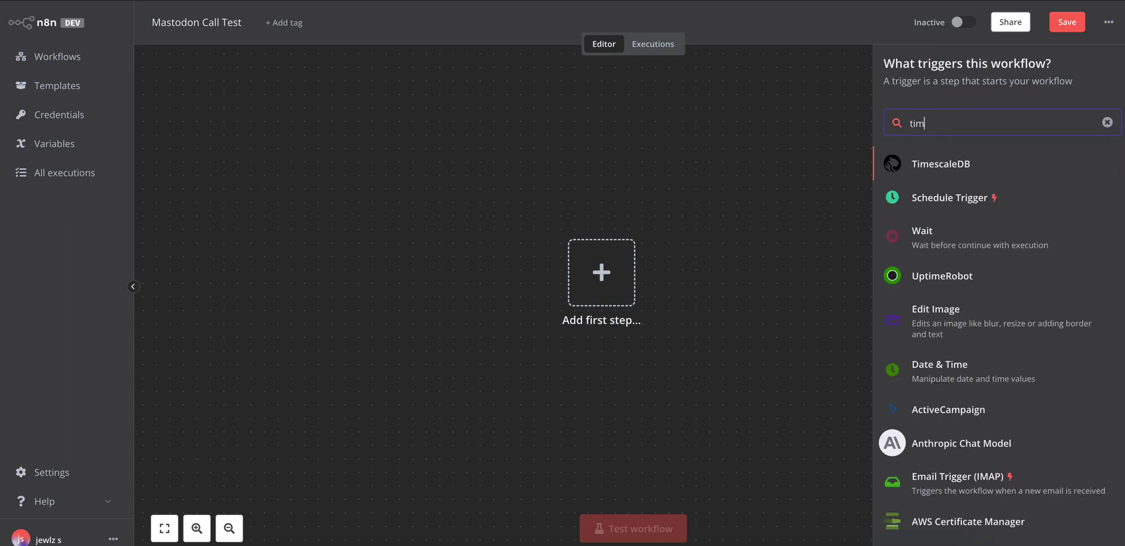
left_click(947, 203)
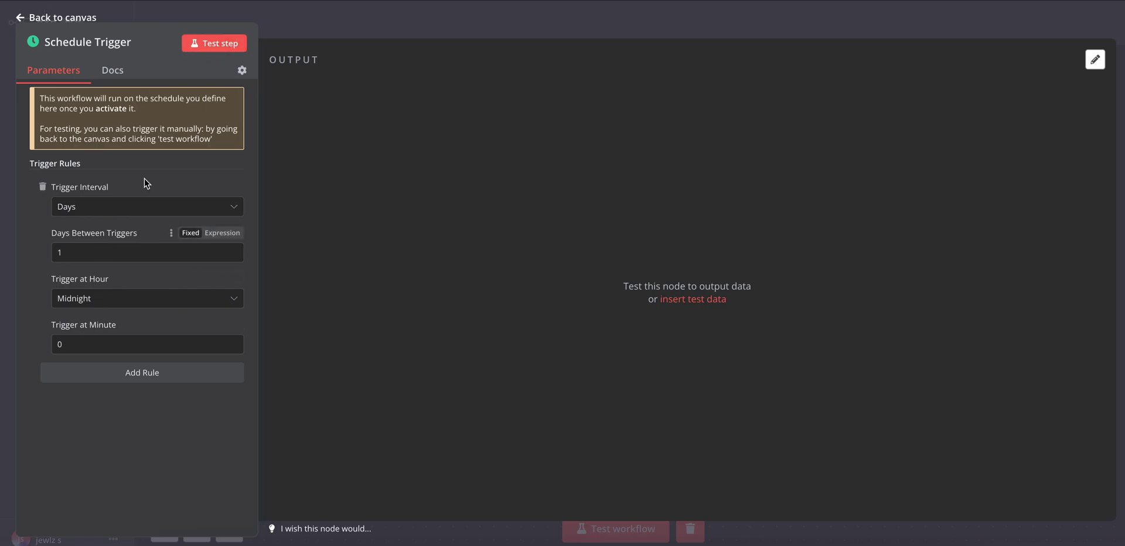
left_click(68, 20)
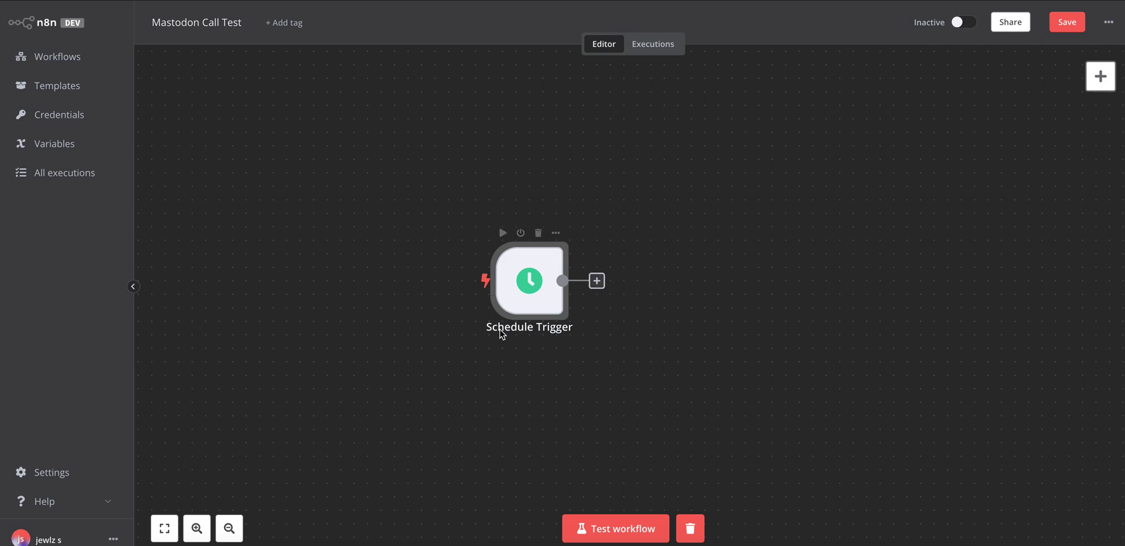
Add an HTTP Request node after the Schedule Trigger and rename it Mastodon API
left_click(1103, 85)
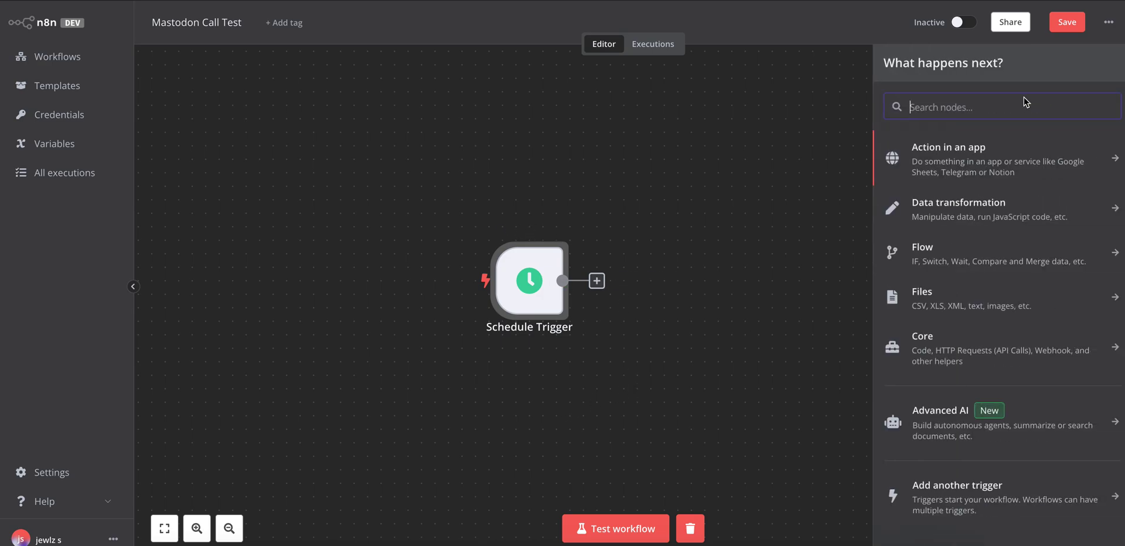
type("http")
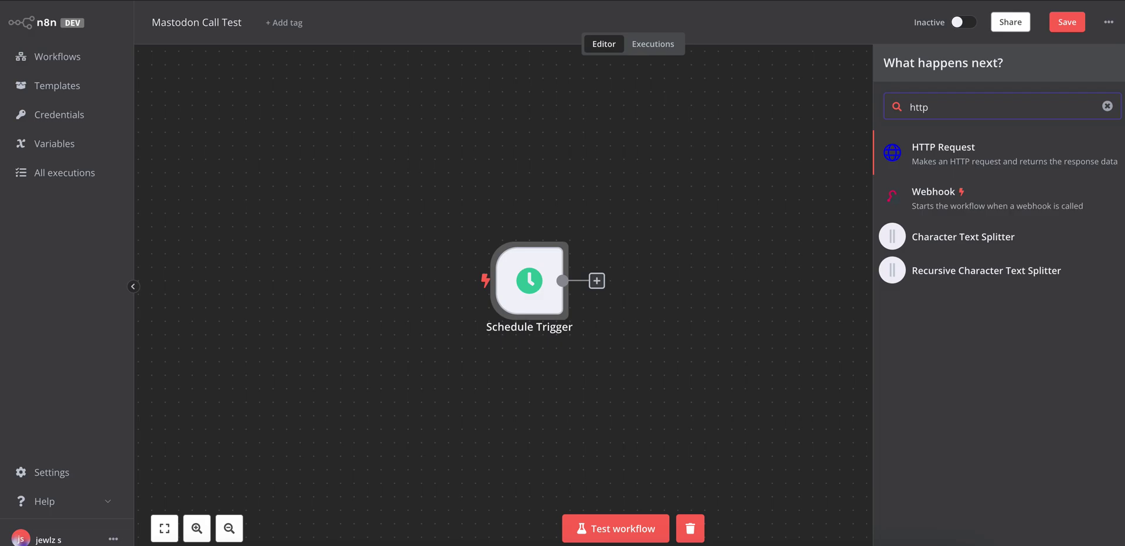
left_click(1002, 161)
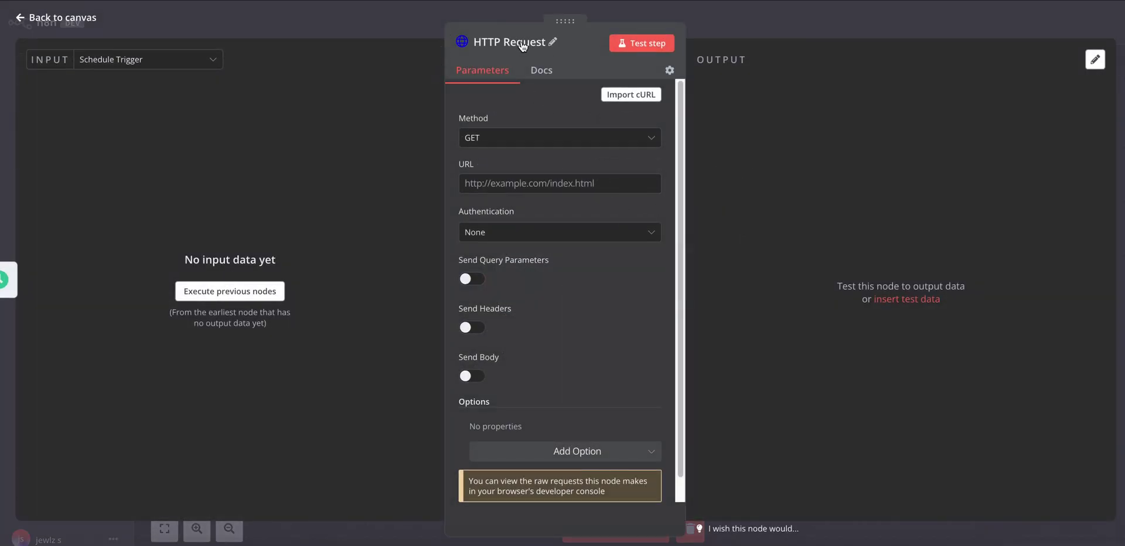
left_click(554, 44)
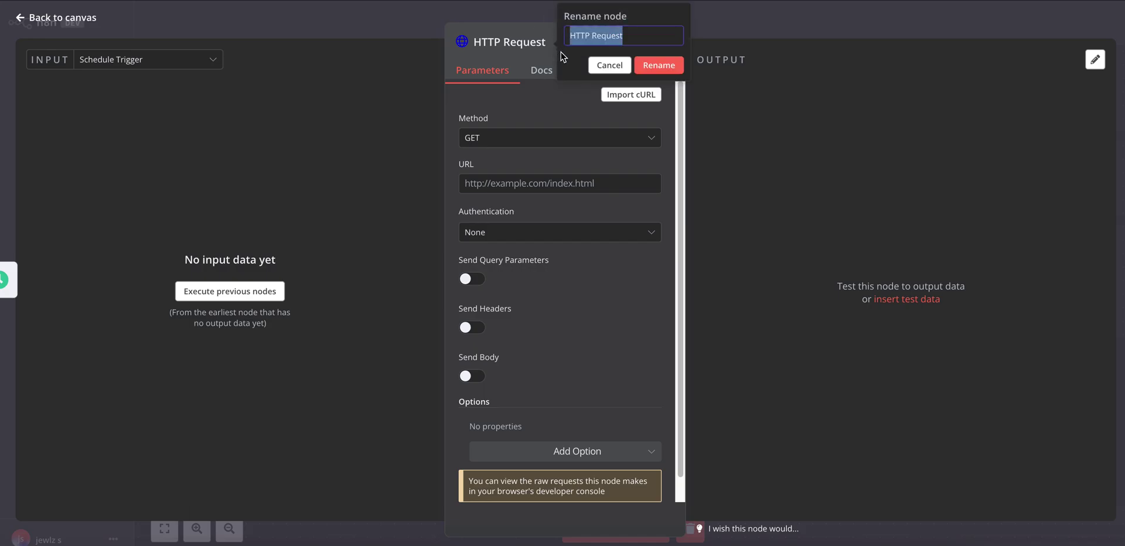
type("Mastodon API")
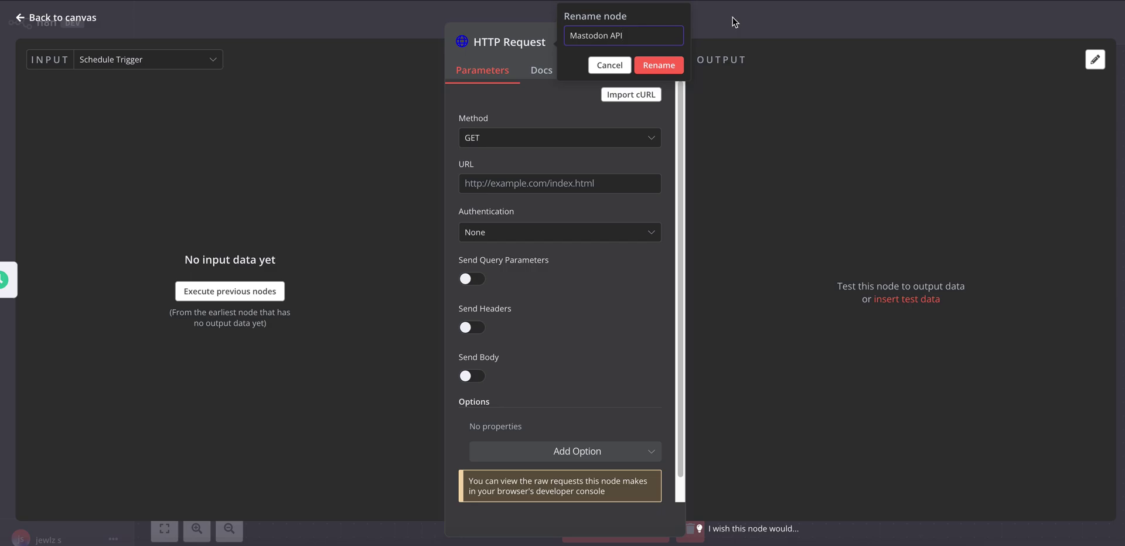
left_click(673, 69)
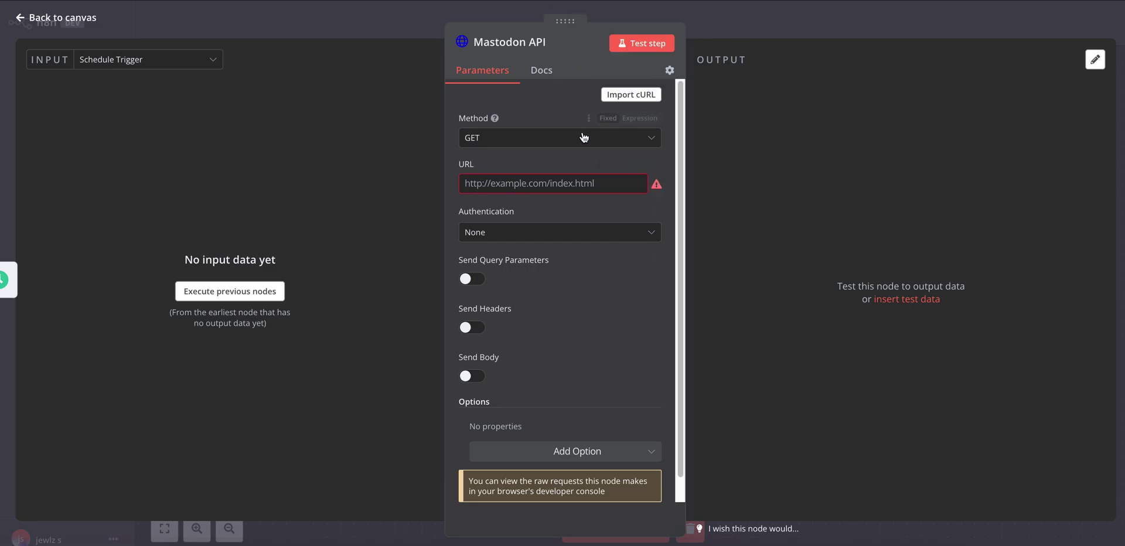
left_click(542, 140)
left_click(507, 285)
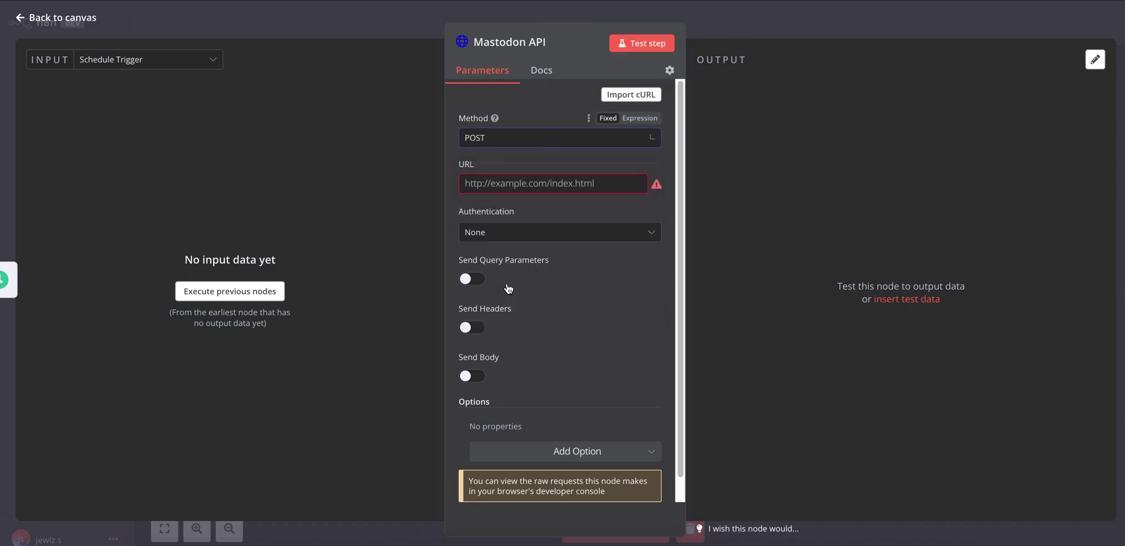
left_click(566, 180)
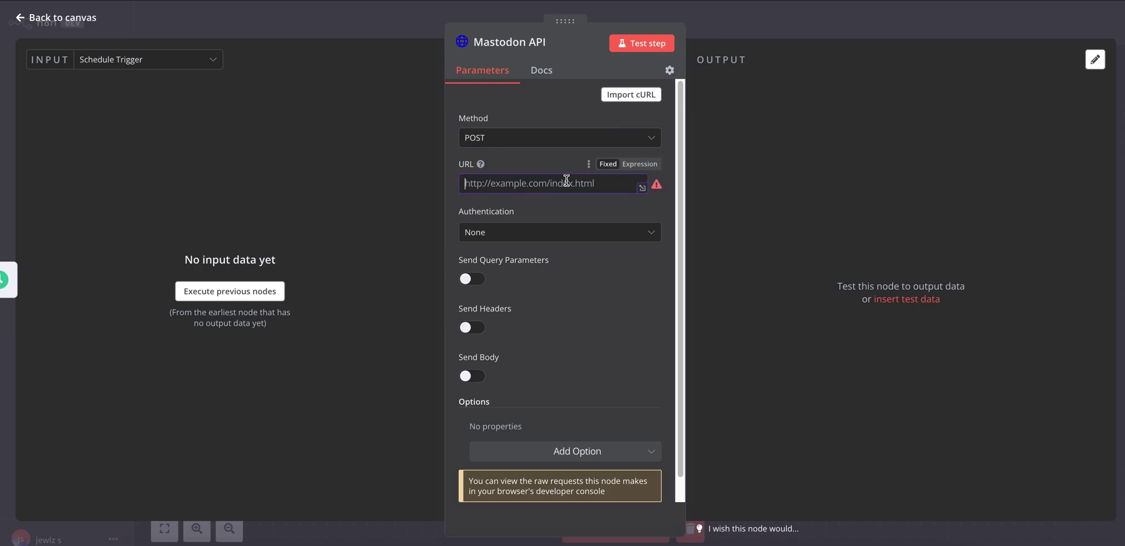
type("https://")
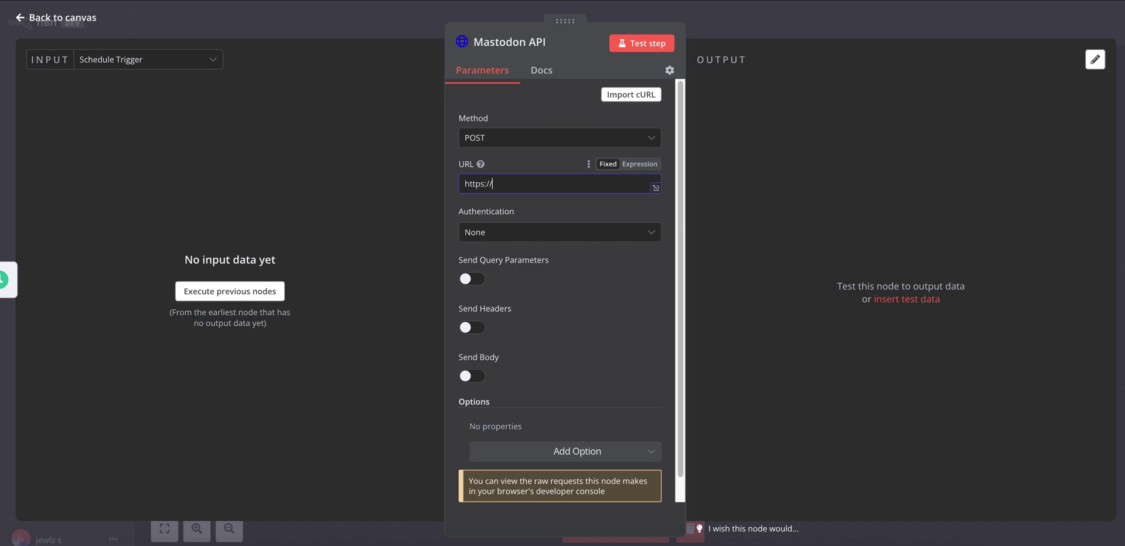
type("hachyderm.io")
left_click_drag(492, 184, 557, 185)
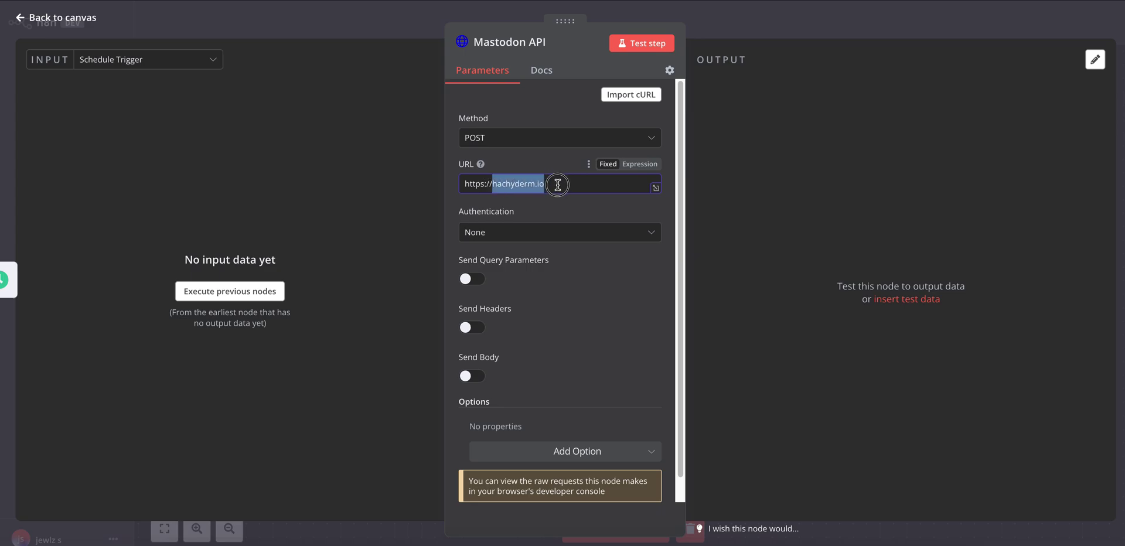
left_click(582, 185)
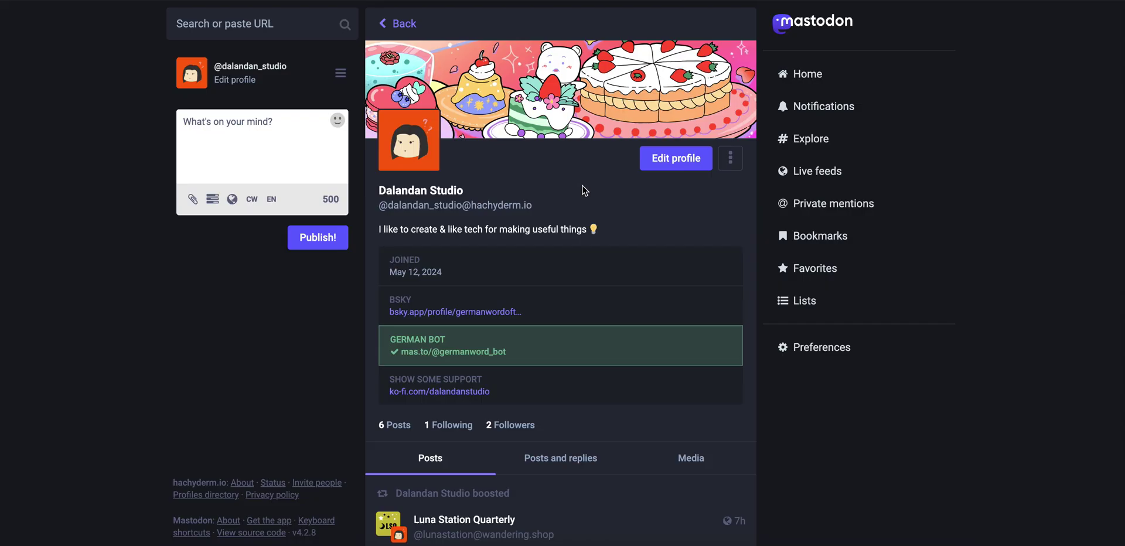
Examine the server domain in the account handle on the Mastodon profile page
triple_click(473, 205)
left_click_drag(533, 206, 474, 206)
triple_click(473, 206)
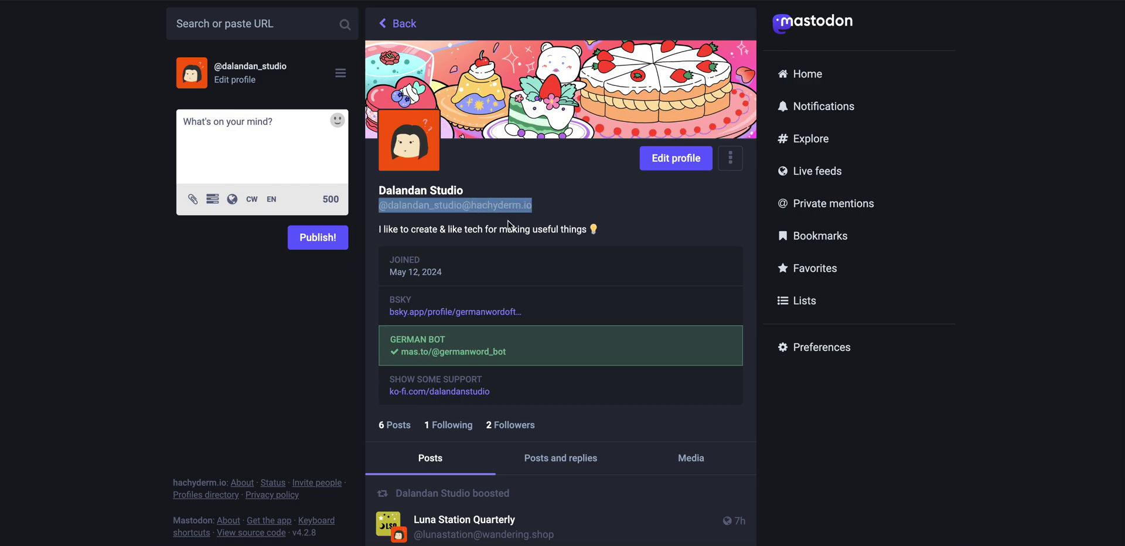
left_click(484, 204)
triple_click(484, 204)
left_click(530, 206)
left_click_drag(535, 209, 567, 219)
triple_click(479, 208)
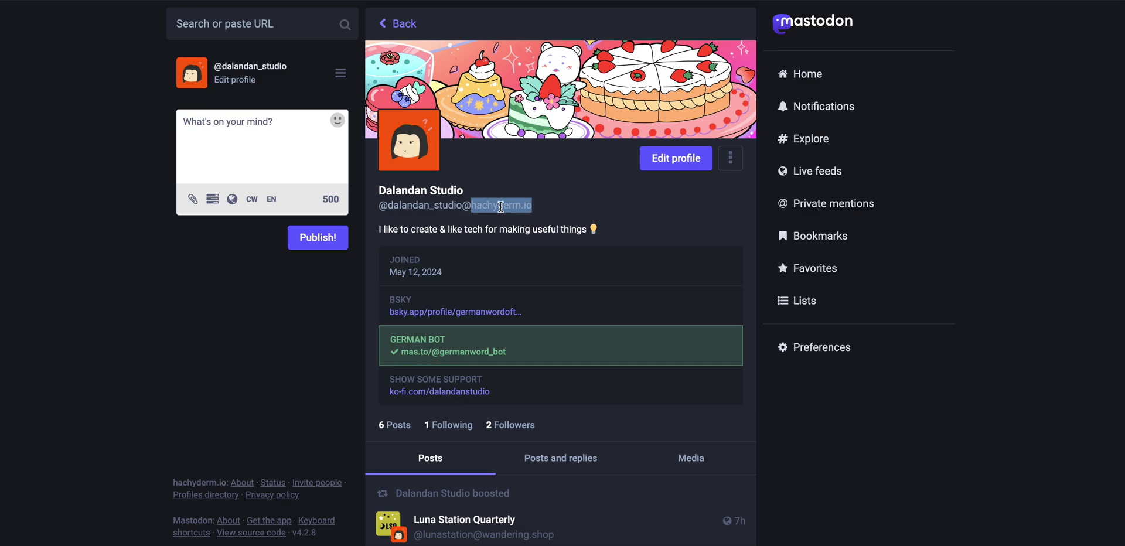
left_click(583, 204)
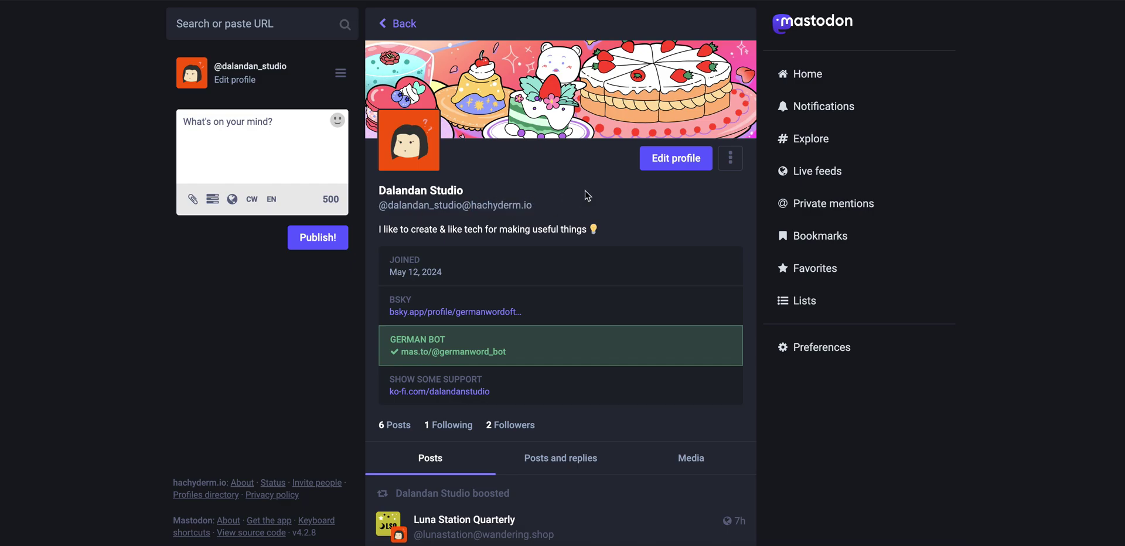
Switch back to n8n, copy the server domain in the request URL and replace it with mastodon.social
key("alt+Tab")
key("shift+Left")
key("shift+Left")
key("ctrl+shift+Left")
key("ctrl+c")
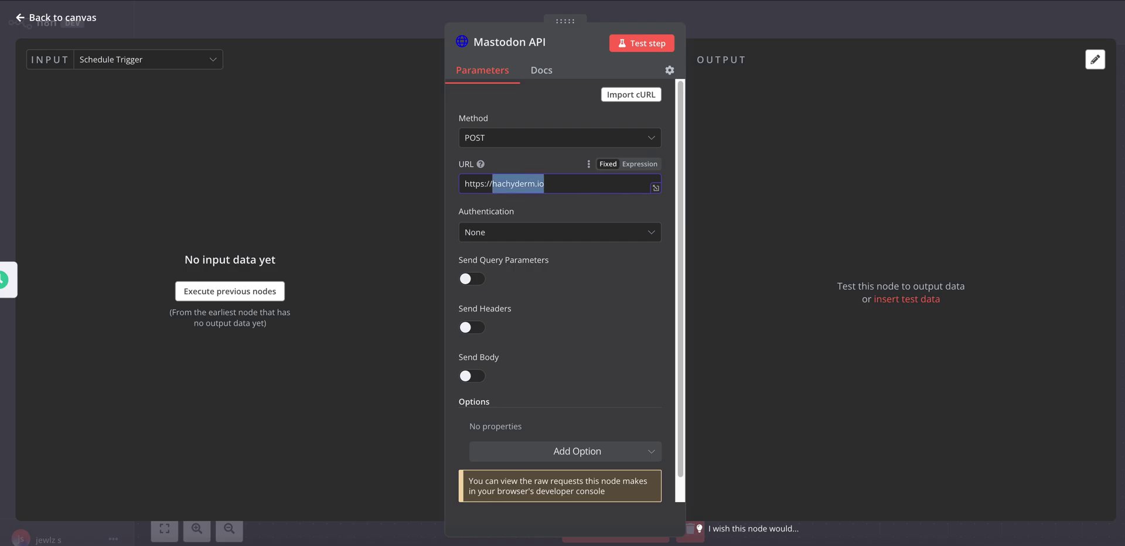
key("BackSpace")
type("m")
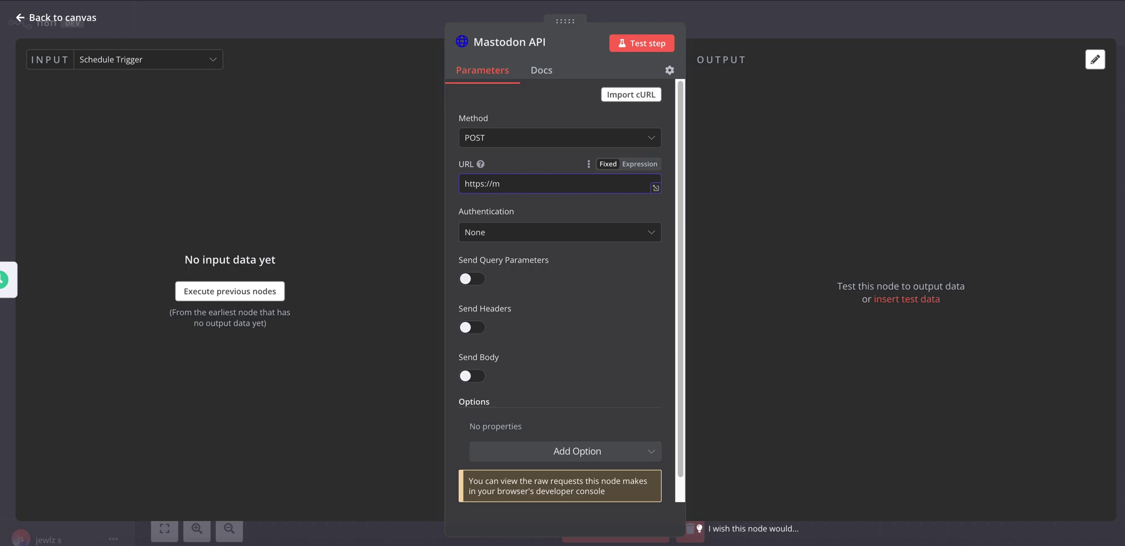
type("astodon.social")
key("ctrl+shift+Left")
key("ctrl+shift+Left")
key("ctrl+shift+Left")
key("ctrl+v")
type("1/statuses")
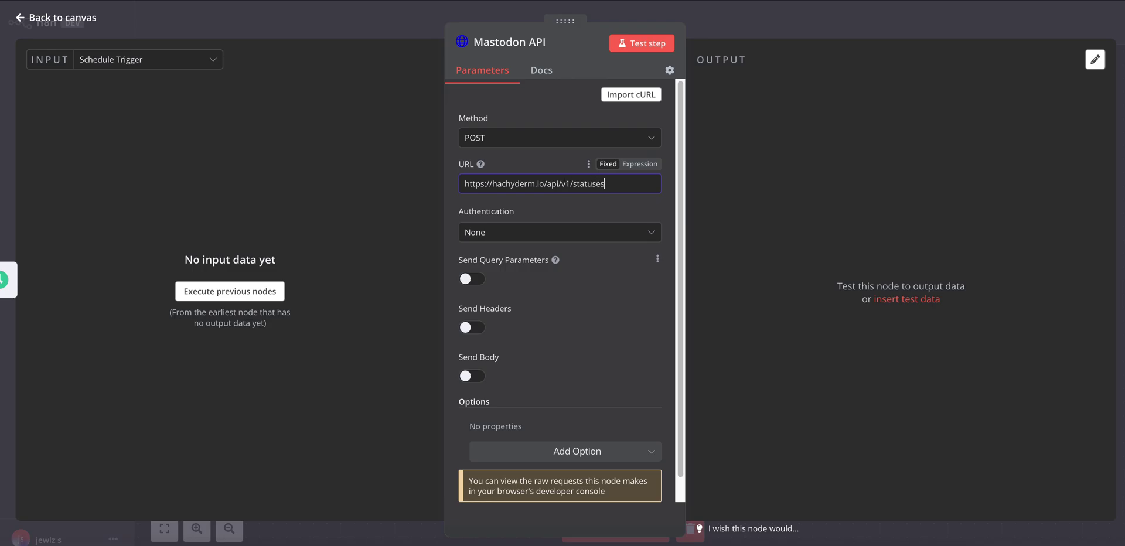
left_click_drag(543, 184, 492, 183)
left_click(630, 184)
Set the node's authentication to Generic Credential Type with OAuth2 API as the generic auth type
left_click(608, 228)
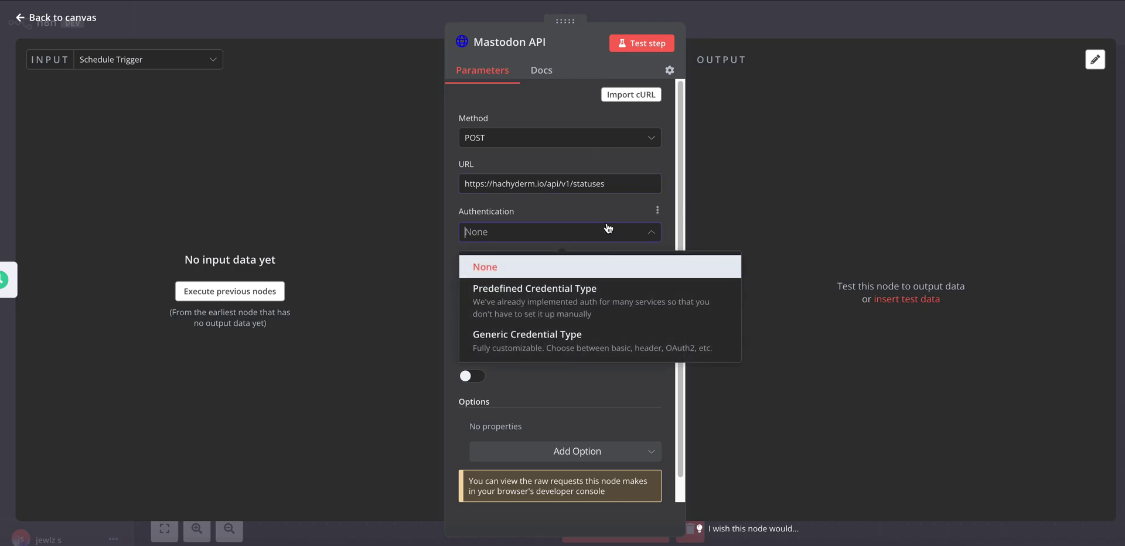
left_click(527, 348)
scroll(599, 311, "down", 1)
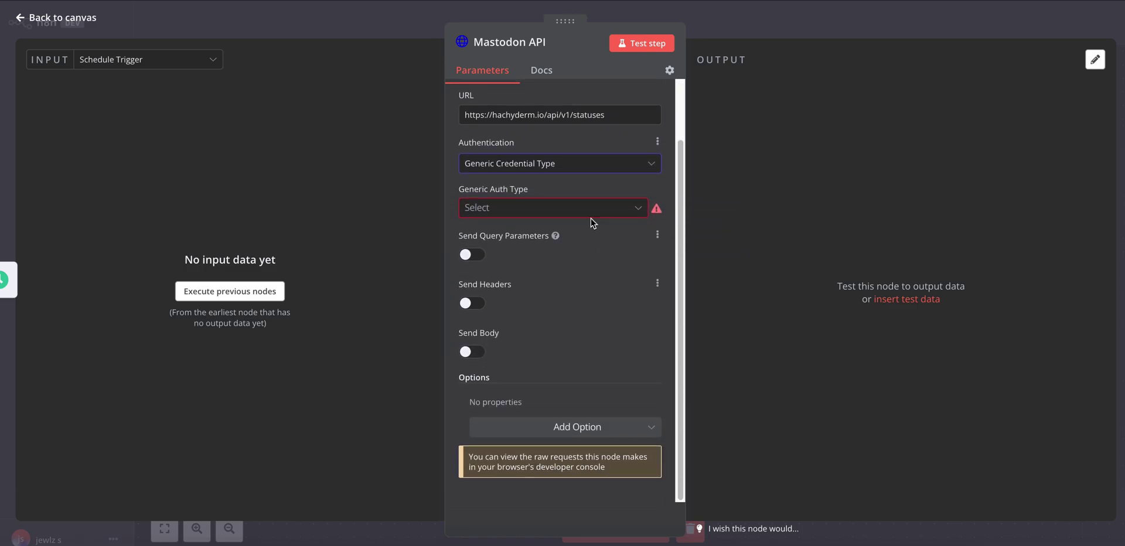
left_click(605, 210)
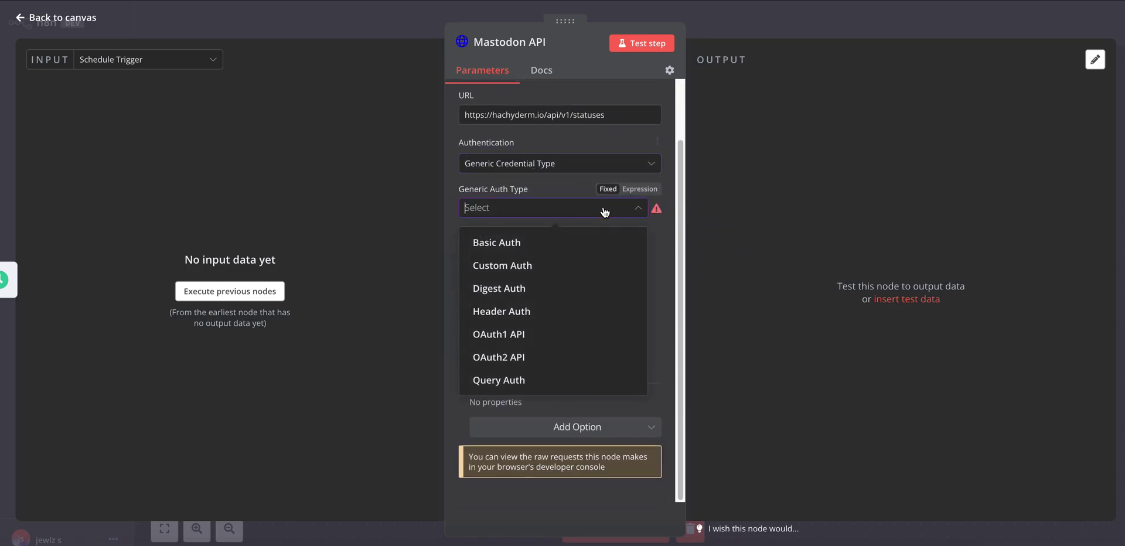
left_click(575, 366)
scroll(603, 334, "down", 1)
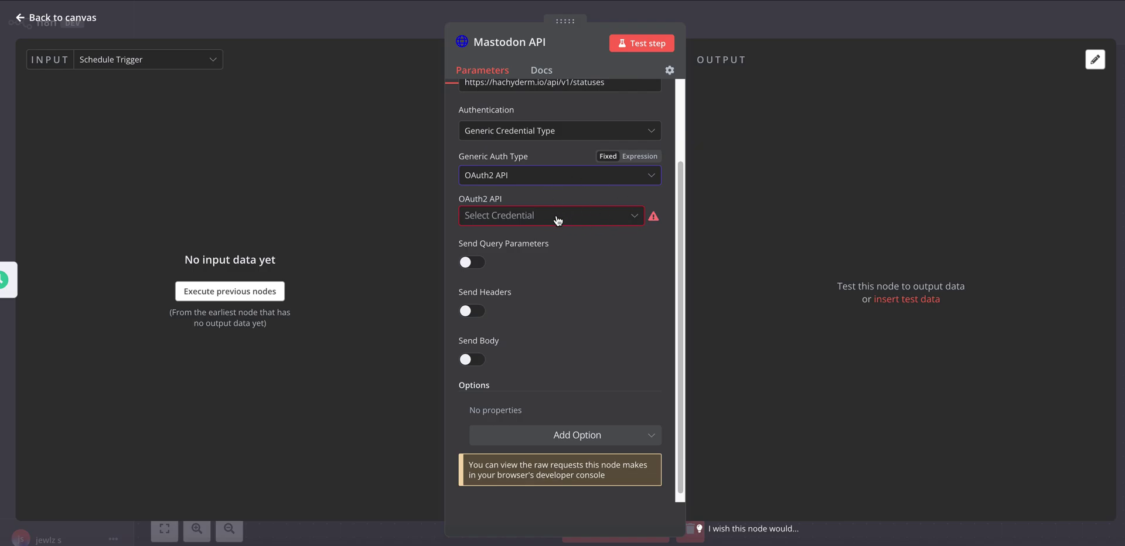
left_click(609, 224)
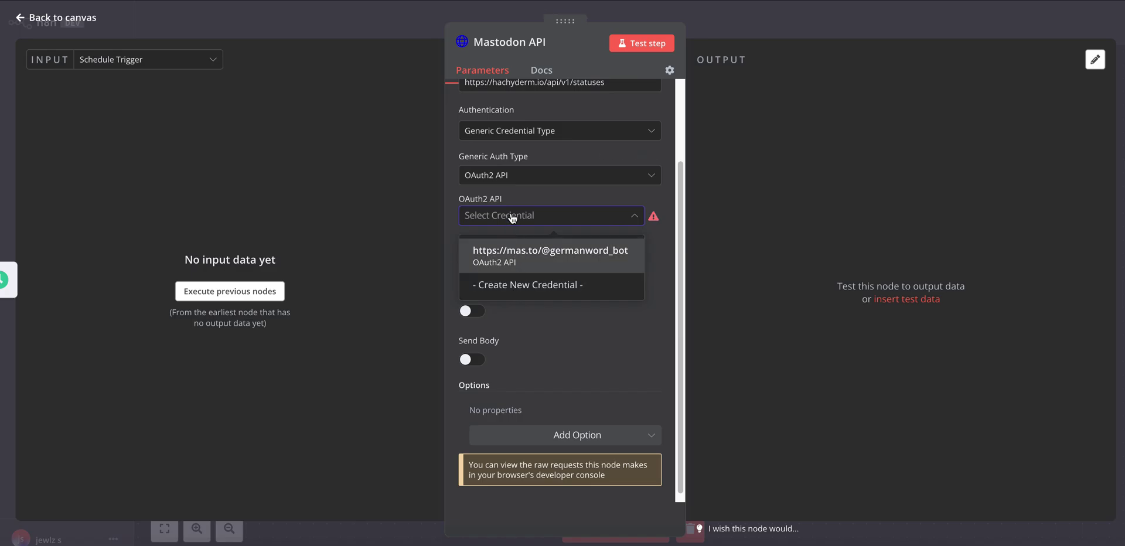
left_click(504, 285)
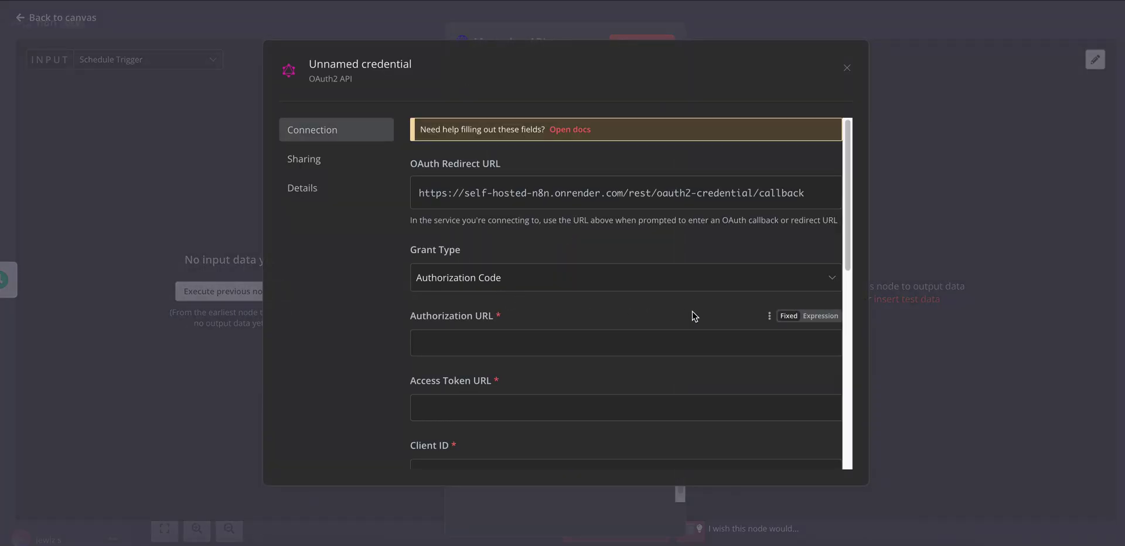
scroll(686, 326, "down", 1)
scroll(688, 331, "up", 1)
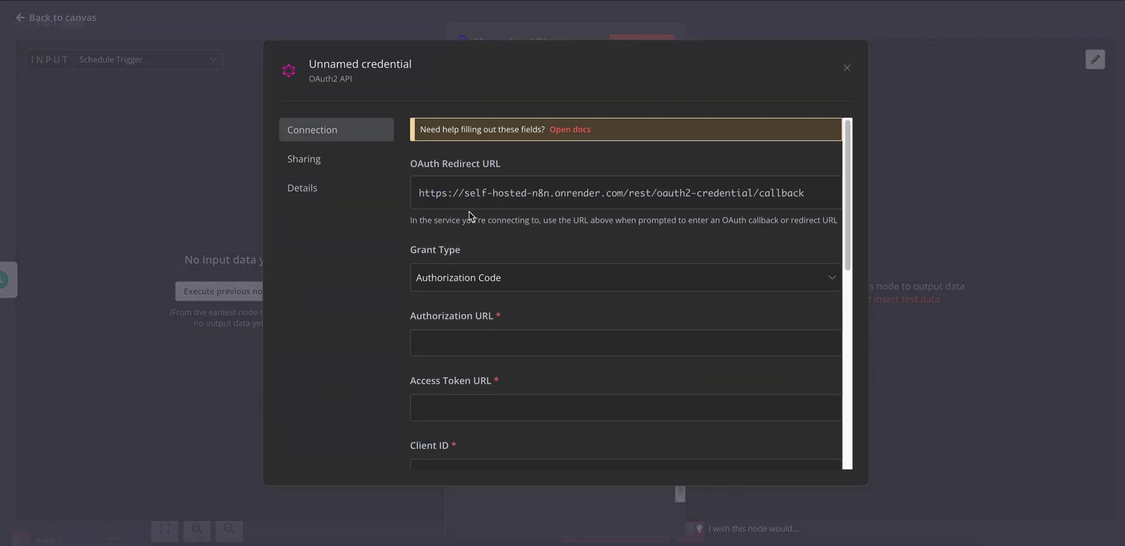
scroll(469, 345, "down", 1)
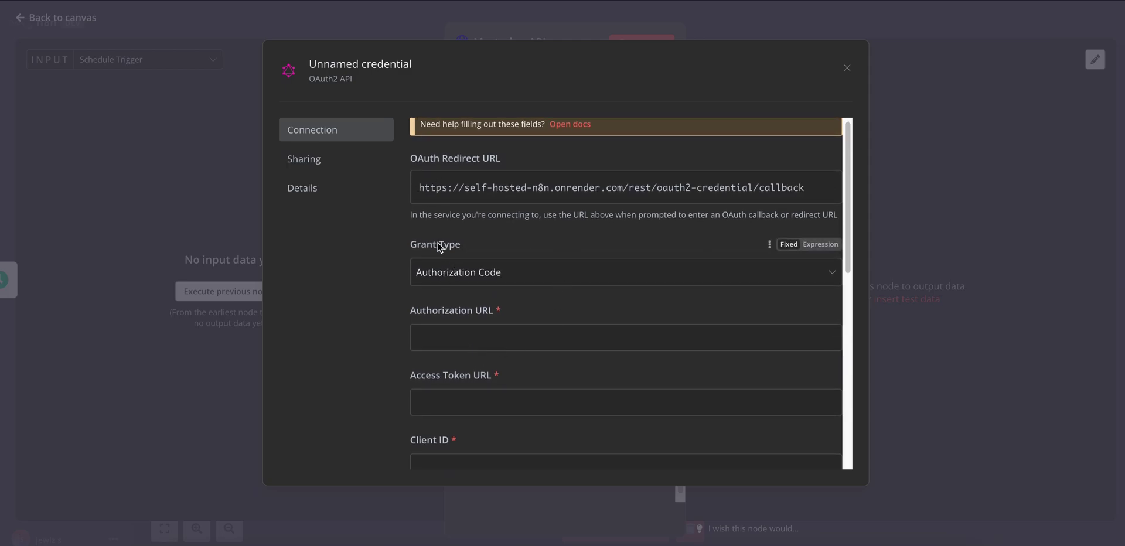
scroll(447, 284, "down", 3)
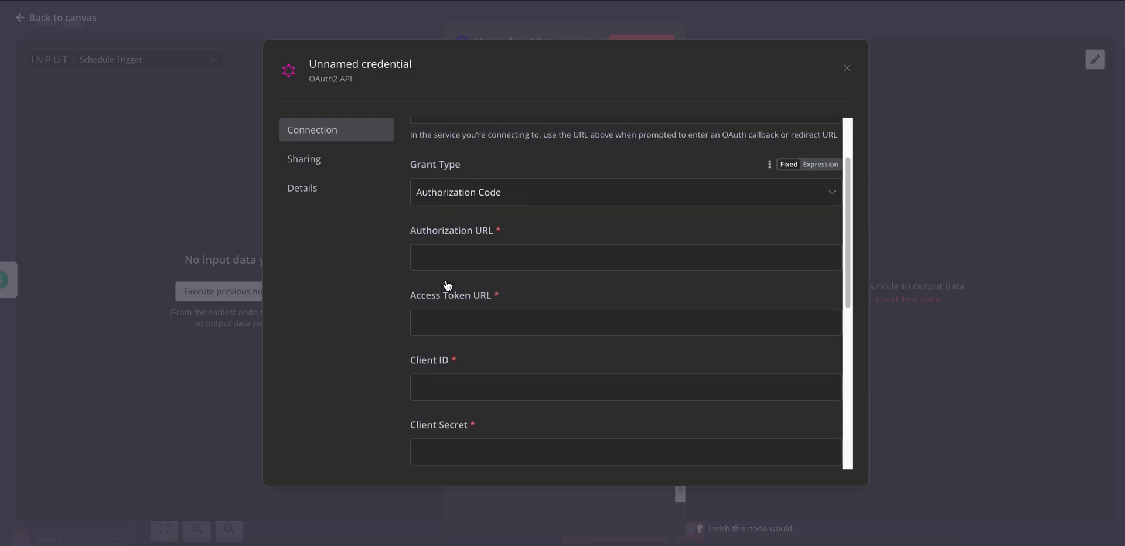
scroll(447, 284, "up", 1)
left_click(414, 265)
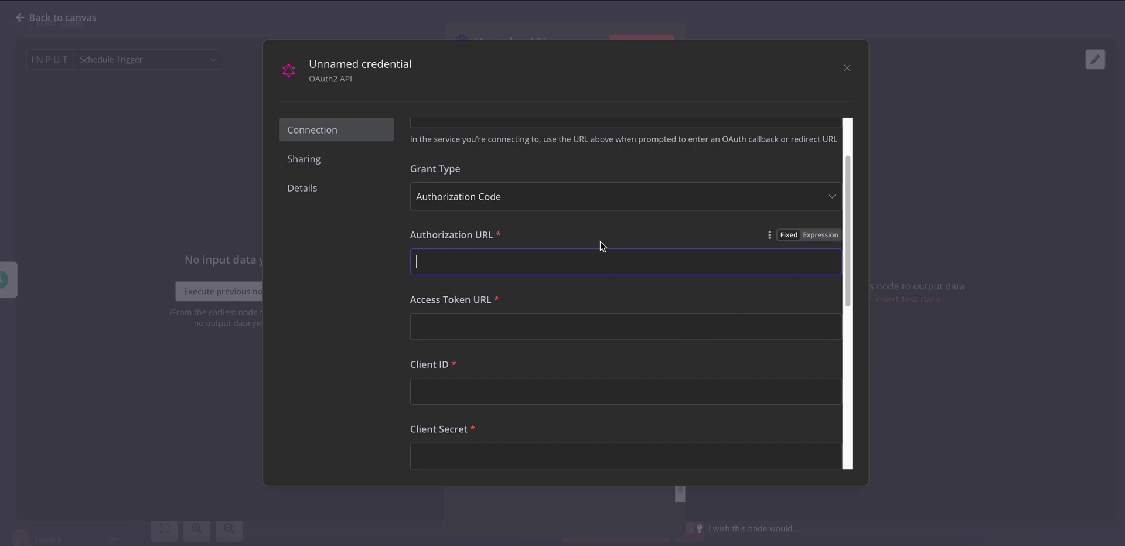
type("htt")
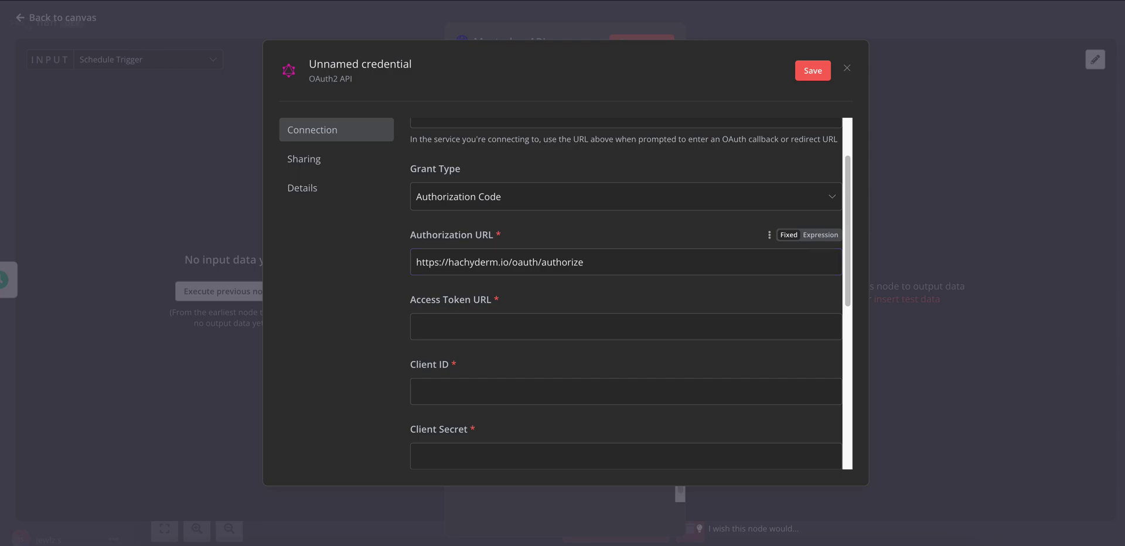
left_click(451, 326)
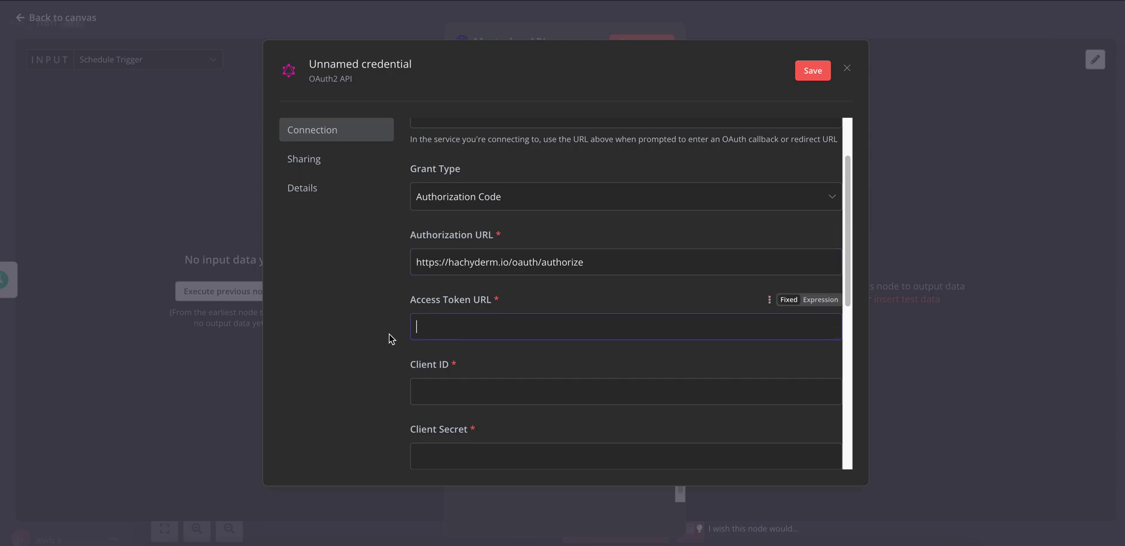
type("https://")
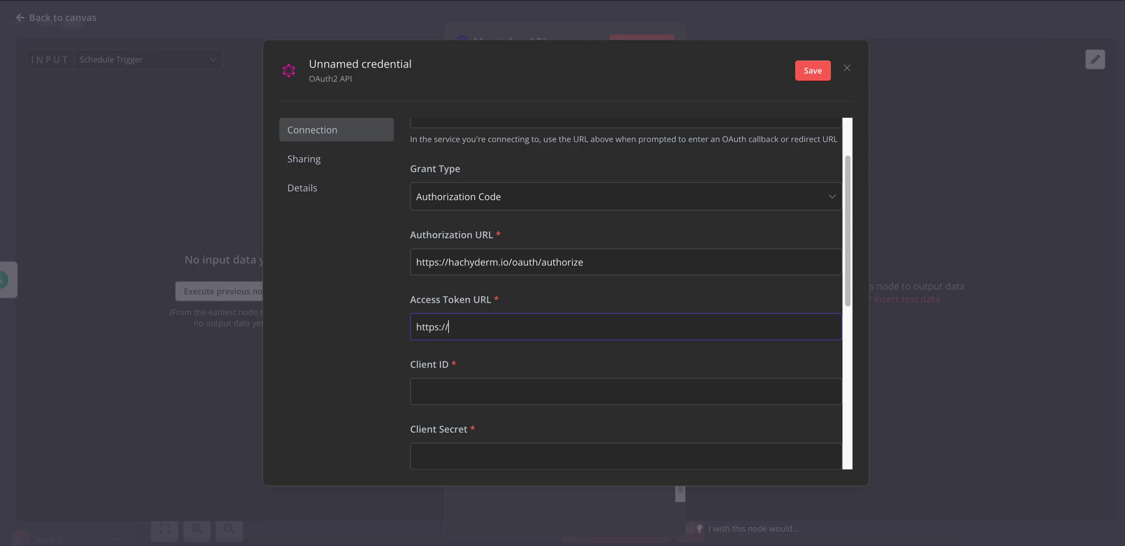
type("hachyderm.io/oauth/token")
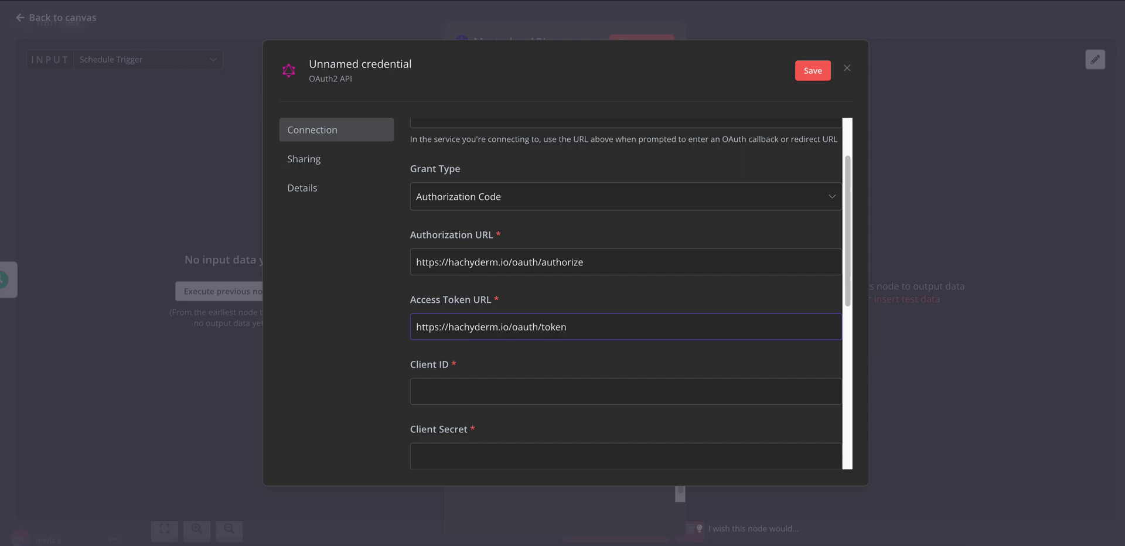
Copy the server domain in the Access Token URL, try mastadon.social in its place, and restore hachyderm.io
double_click(498, 326)
left_click(498, 327)
left_click_drag(448, 327, 509, 326)
key("ctrl+c")
type("masta")
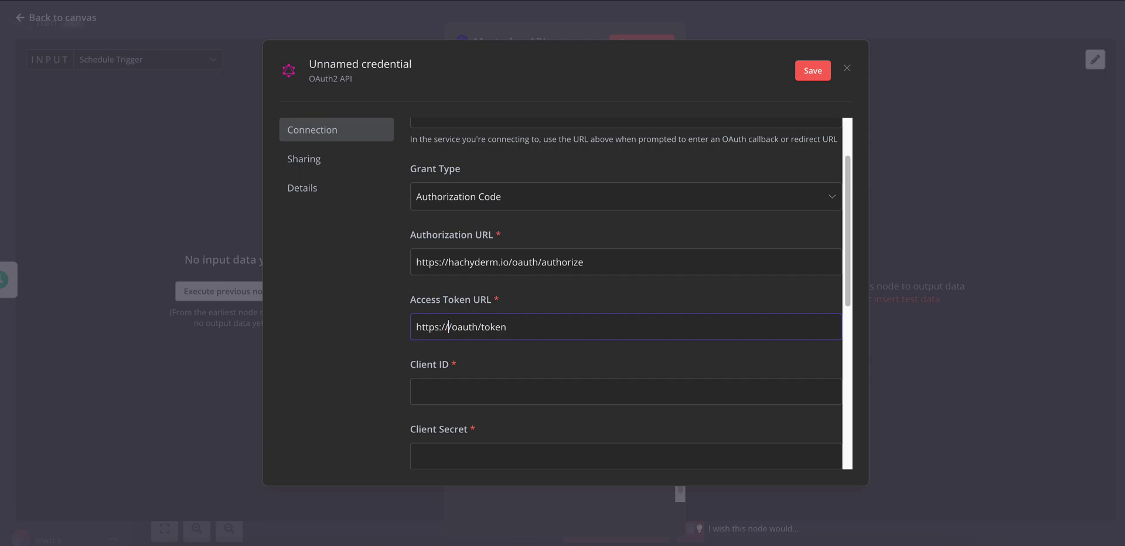
type("don.social")
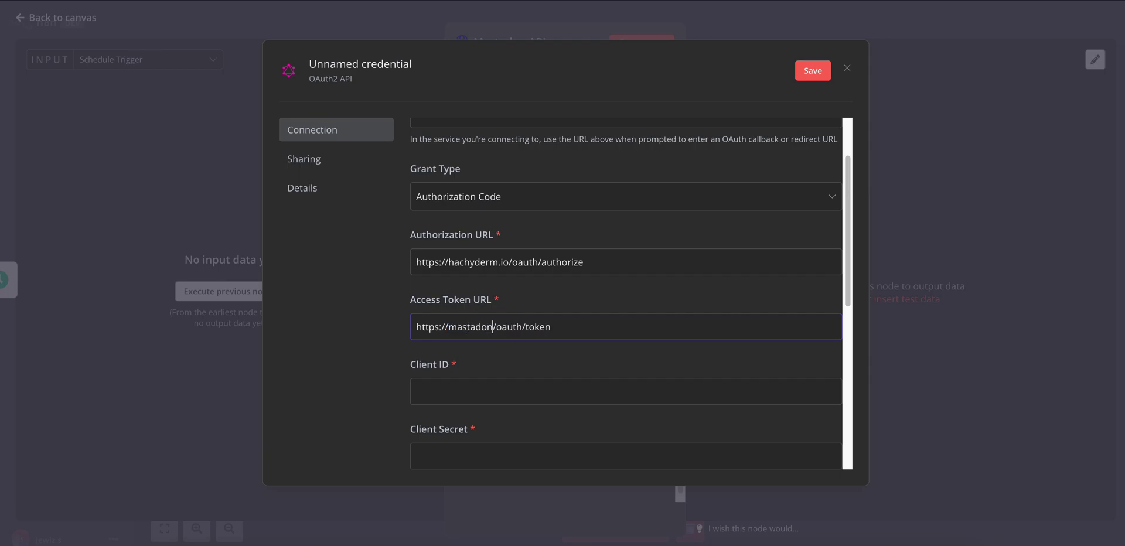
key("ctrl+shift+Left")
key("ctrl+shift+Left")
key("ctrl+shift+Left")
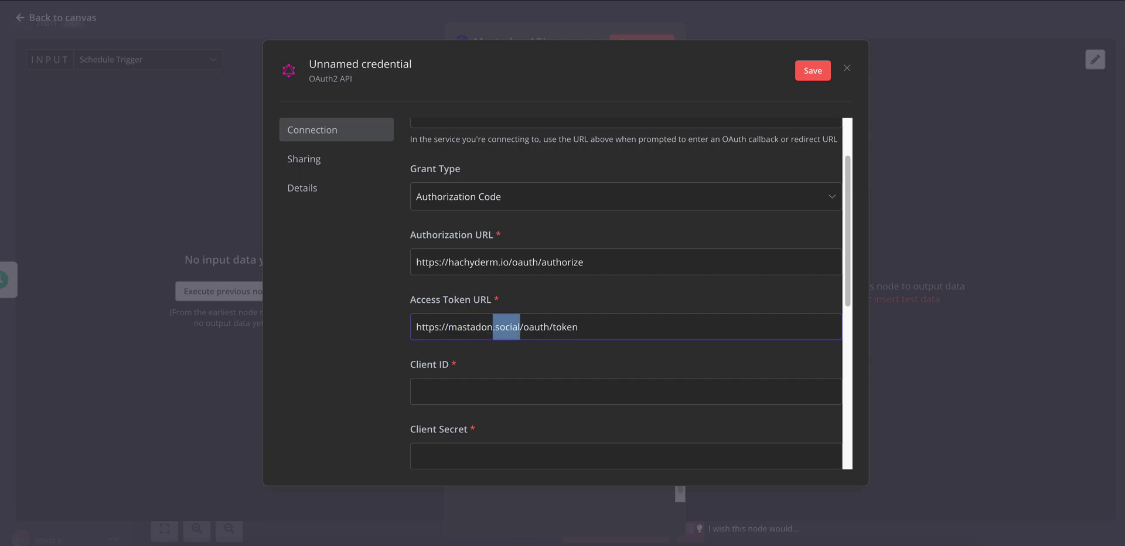
key("ctrl+v")
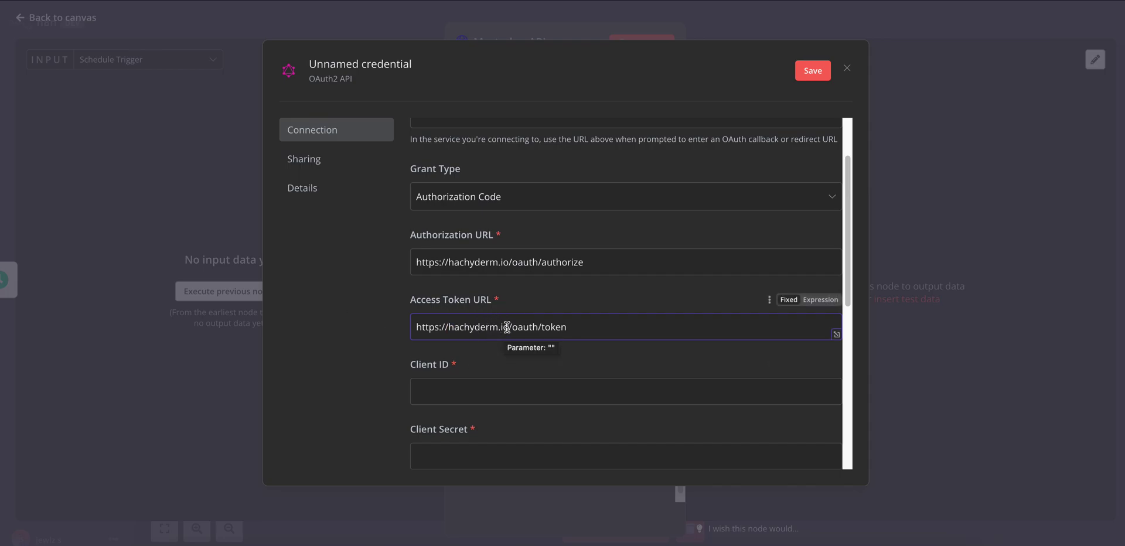
left_click_drag(510, 327, 448, 327)
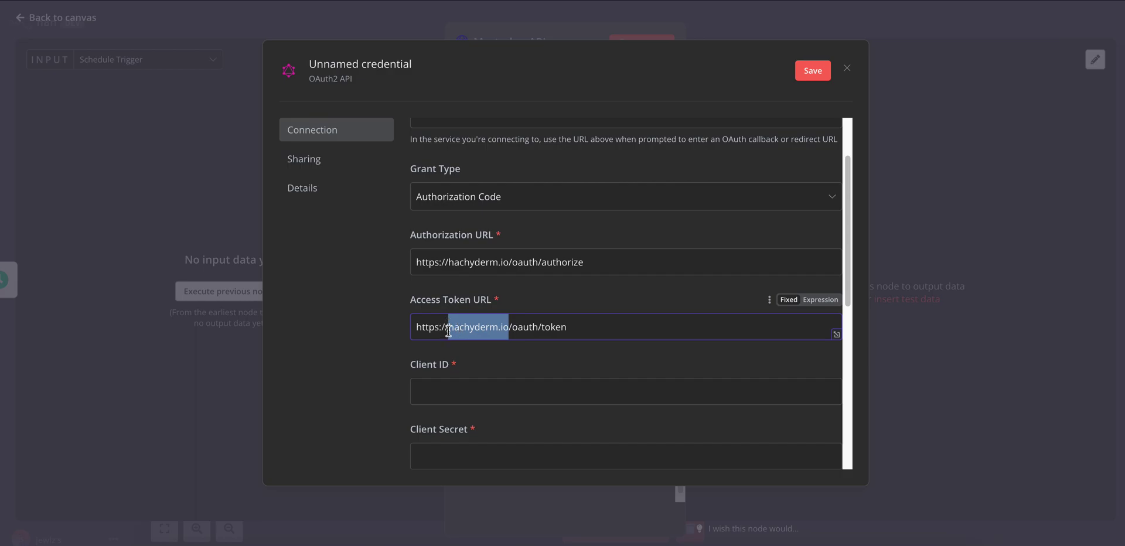
left_click(624, 331)
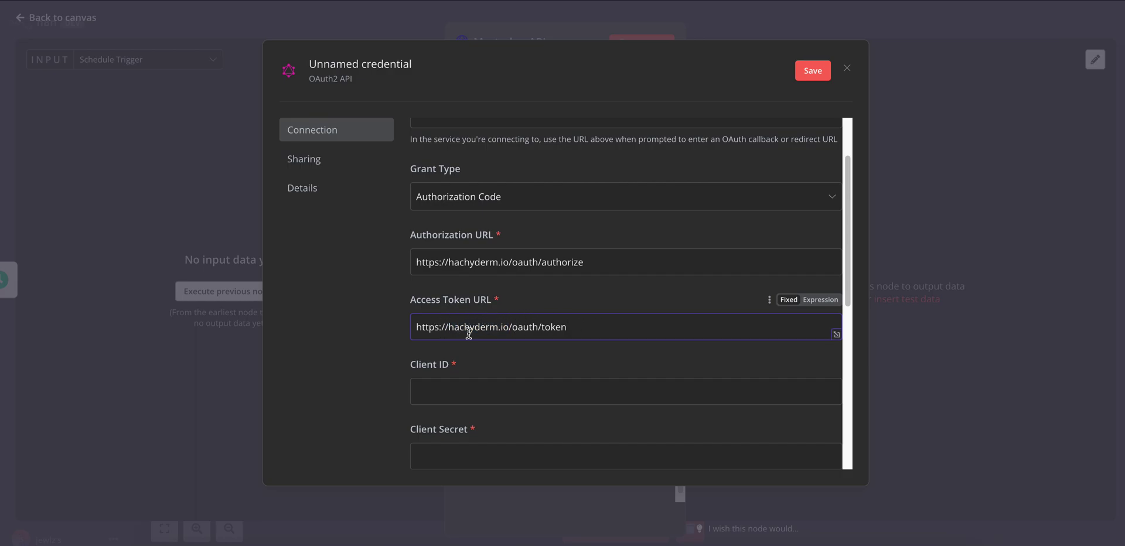
Switch to Mastodon and start a new application in the account's development preferences
scroll(495, 367, "down", 1)
scroll(495, 367, "down", 3)
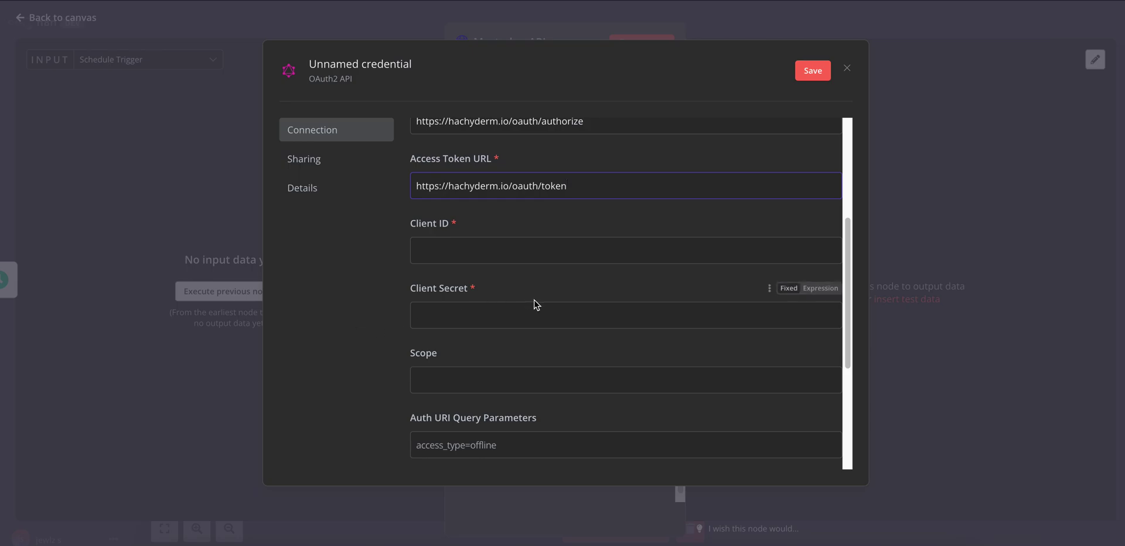
scroll(535, 304, "up", 1)
scroll(535, 304, "up", 1)
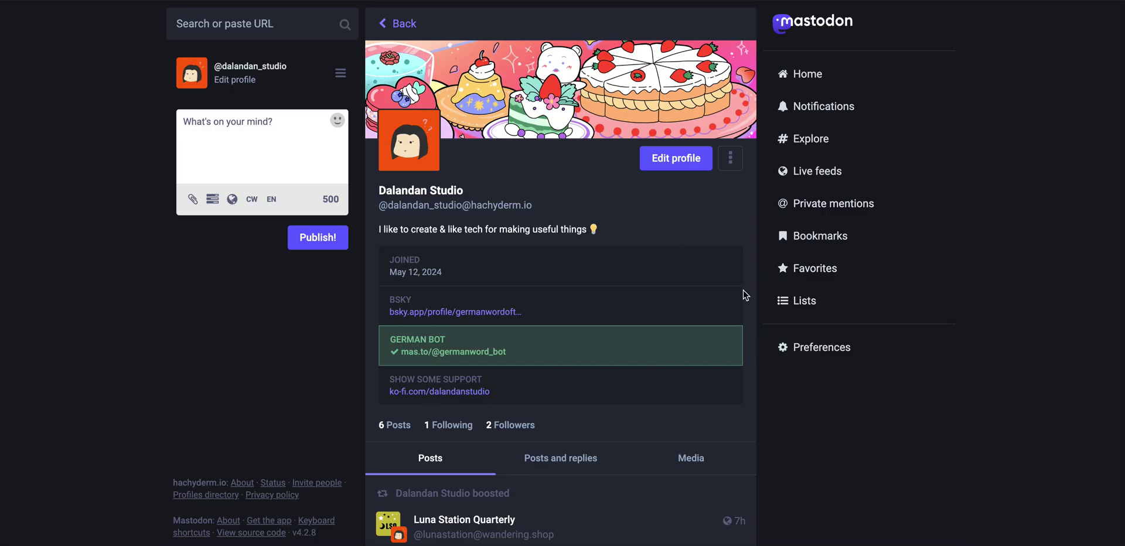
left_click(833, 345)
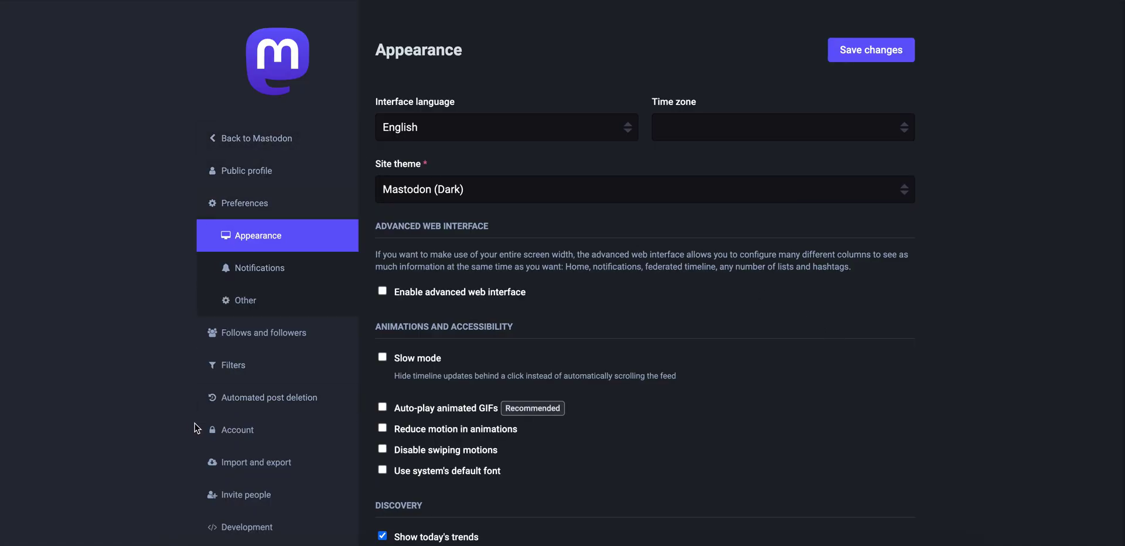
scroll(197, 430, "down", 3)
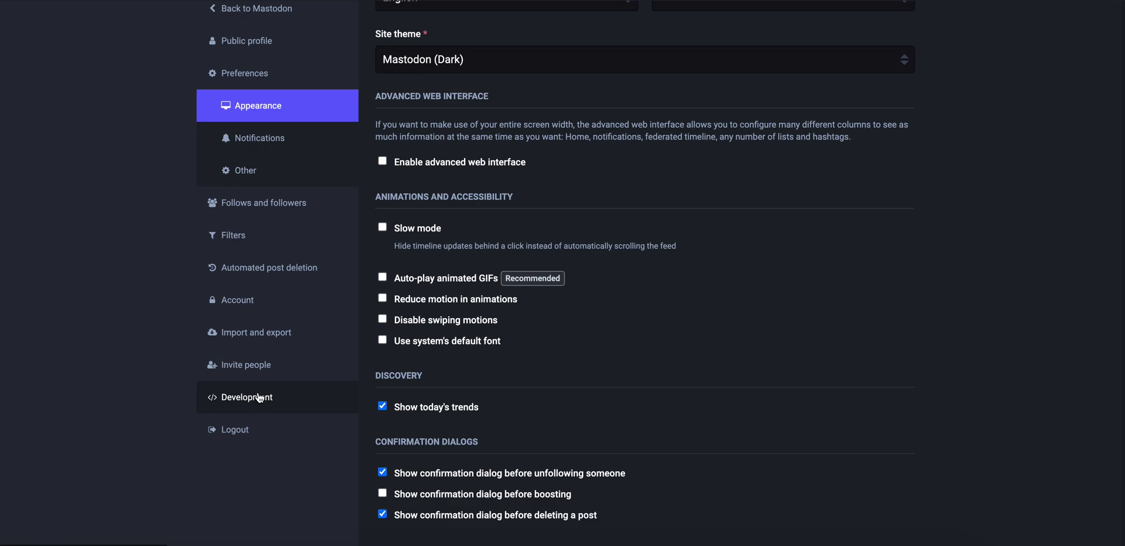
left_click(266, 407)
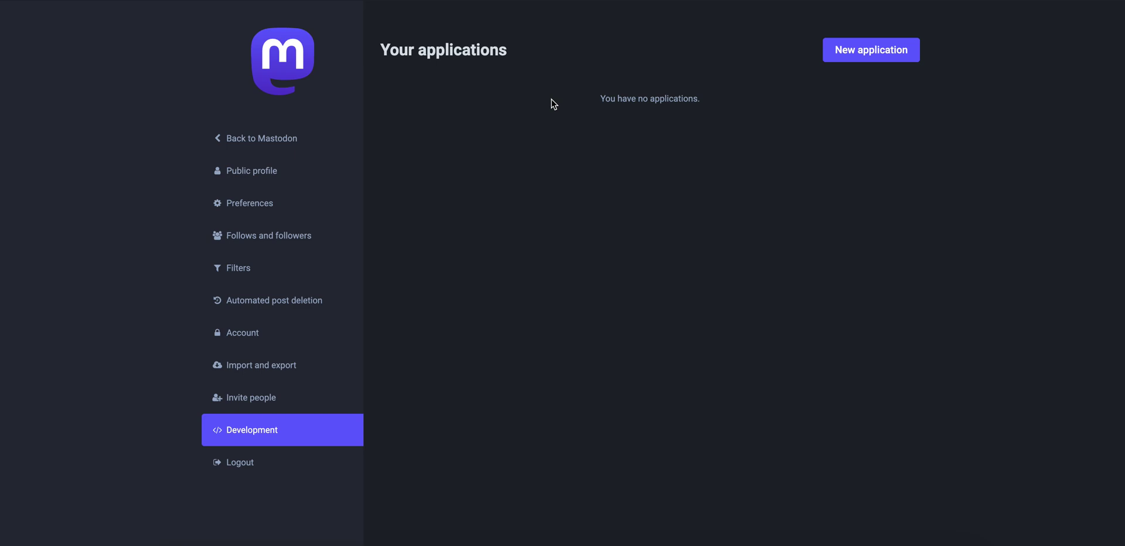
left_click(862, 56)
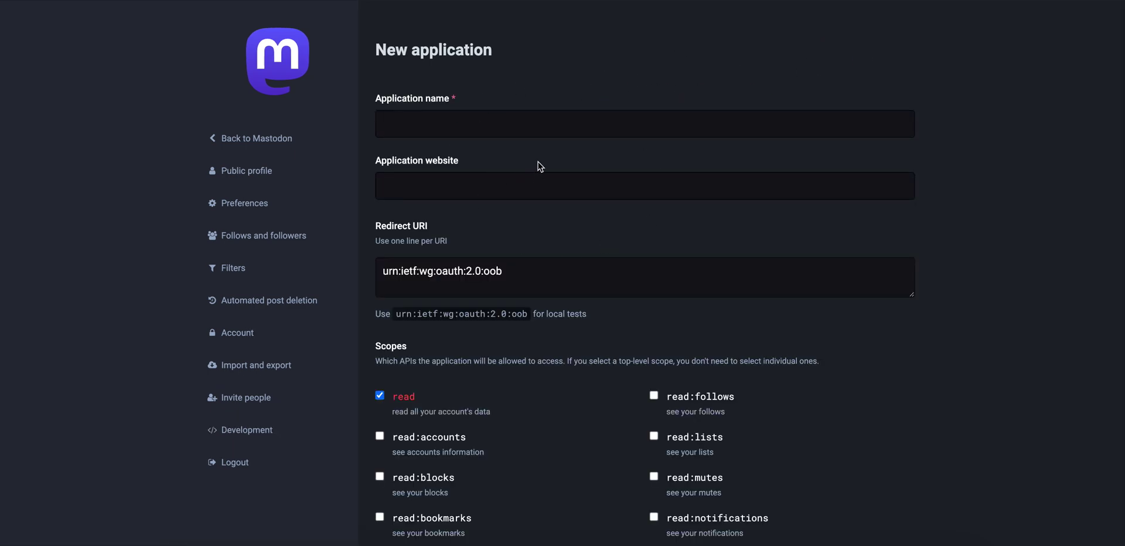
left_click(521, 135)
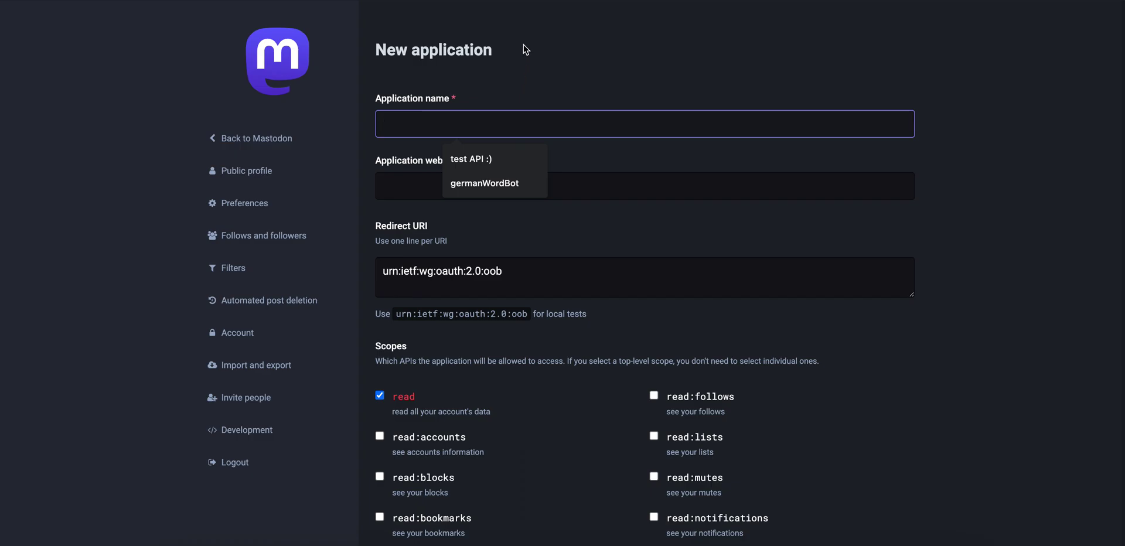
Switch back to n8n and rename the OAuth2 API credential as Test Mastodon Credential
key("alt+Tab")
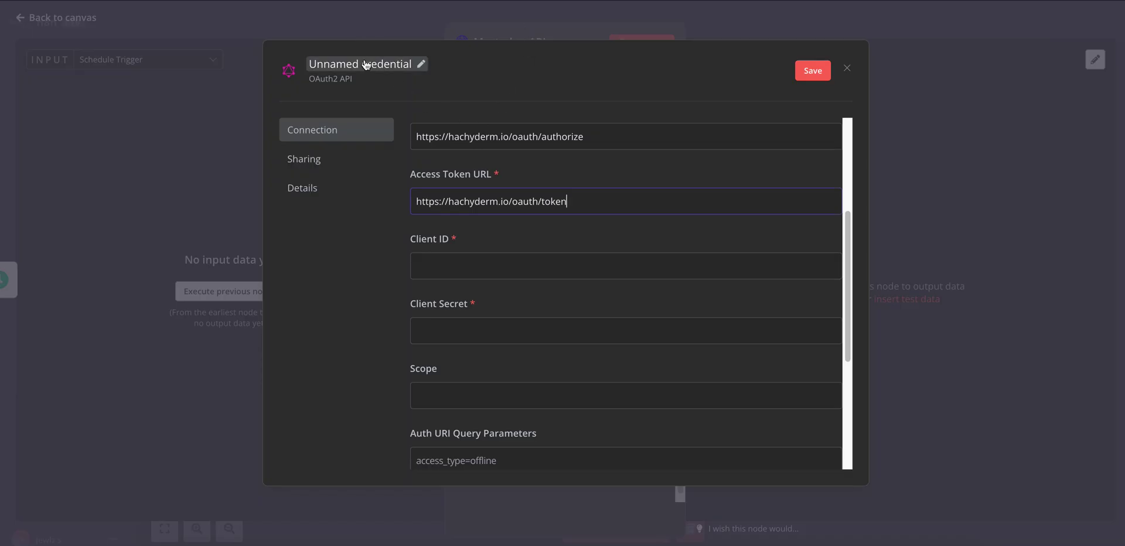
left_click(410, 64)
key("ctrl+a")
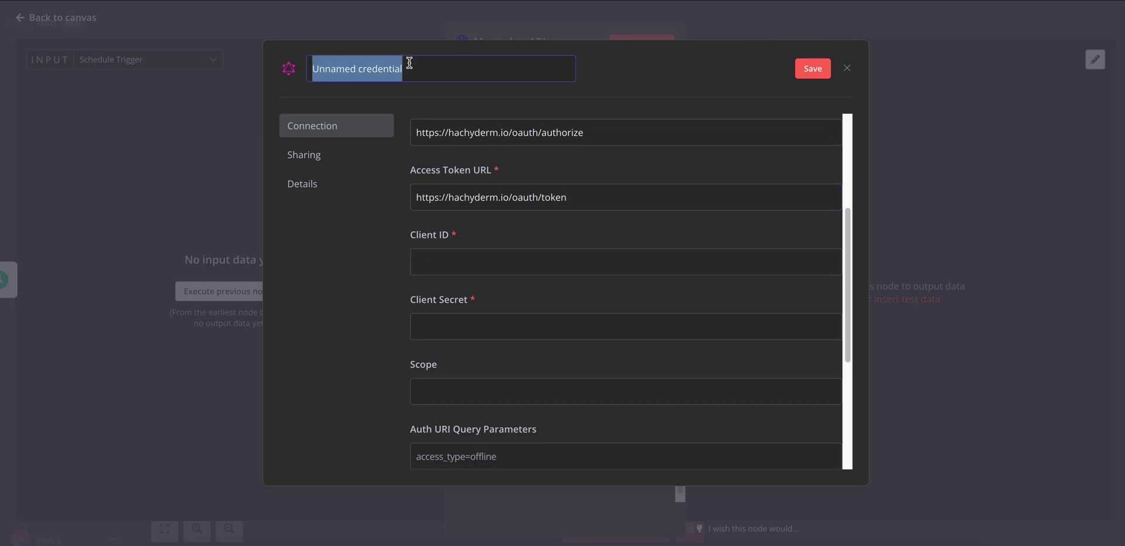
type("Test Mastad")
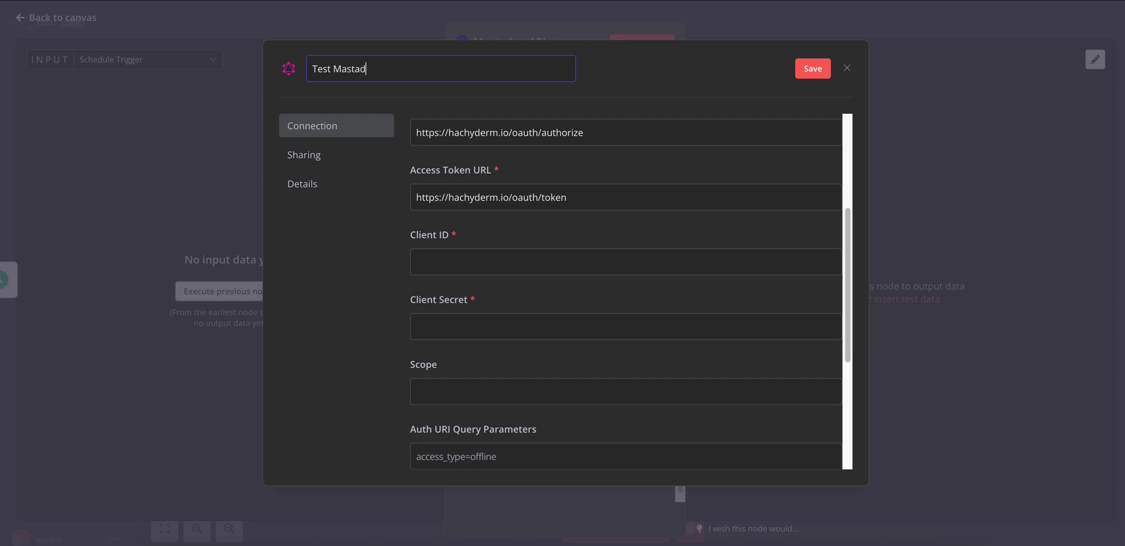
type("on Credential")
key("ctrl+a")
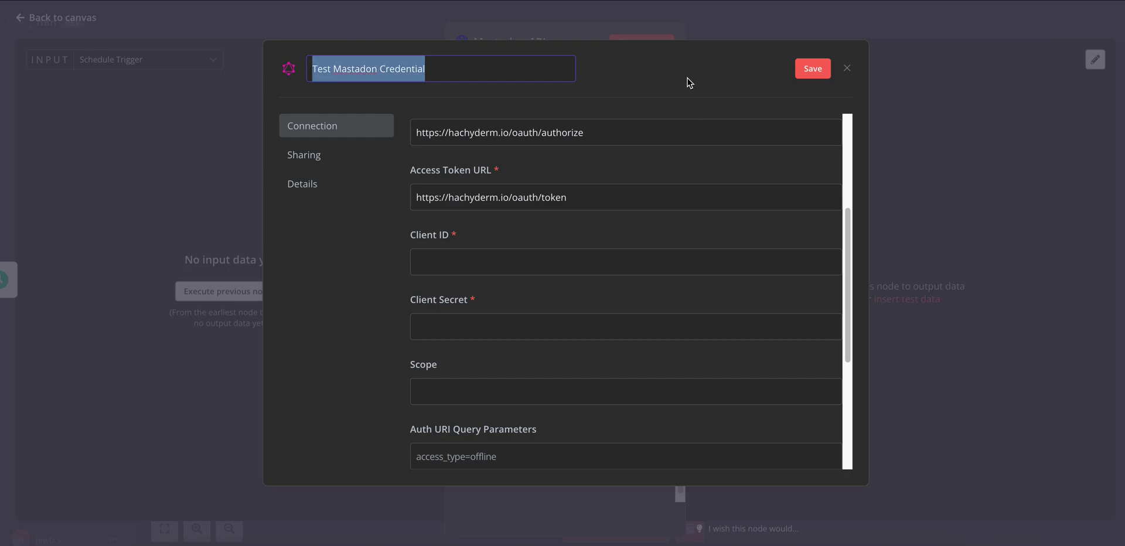
left_click(359, 68)
key("BackSpace")
type("o")
Copy the credential's name and use it as the application name of the new Mastodon application
key("ctrl+a")
key("ctrl+c")
left_click(604, 97)
key("alt+Tab")
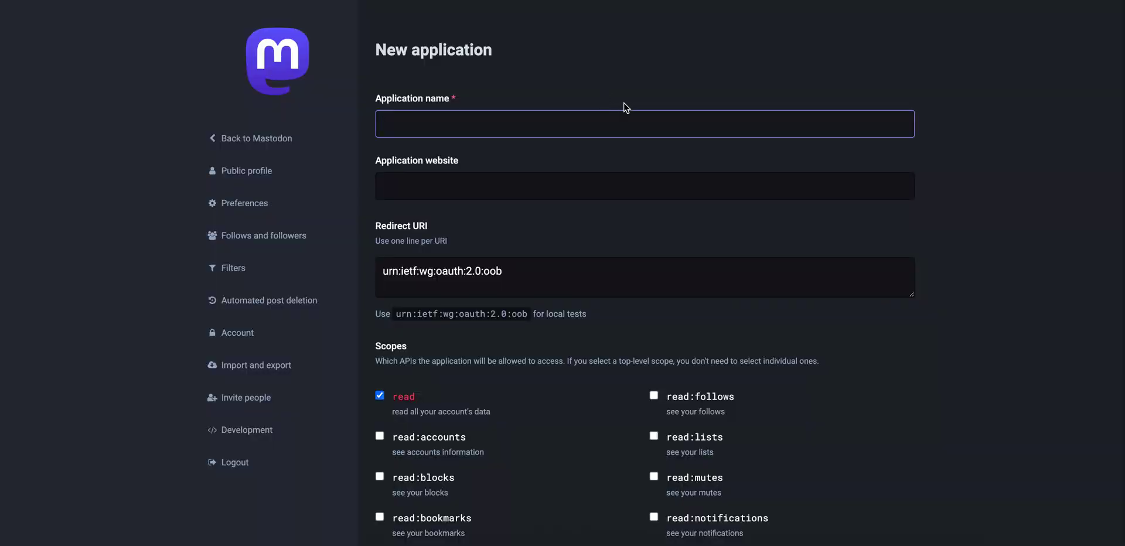
key("ctrl+v")
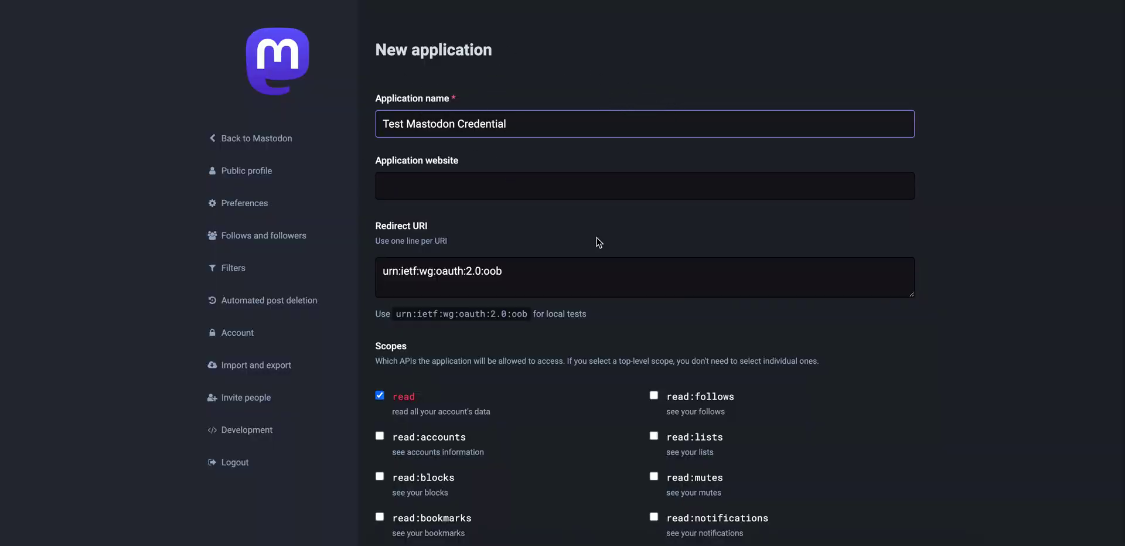
Replace the application's redirect URI with the OAuth Redirect URL copied from the n8n credential
scroll(609, 252, "down", 2)
triple_click(550, 169)
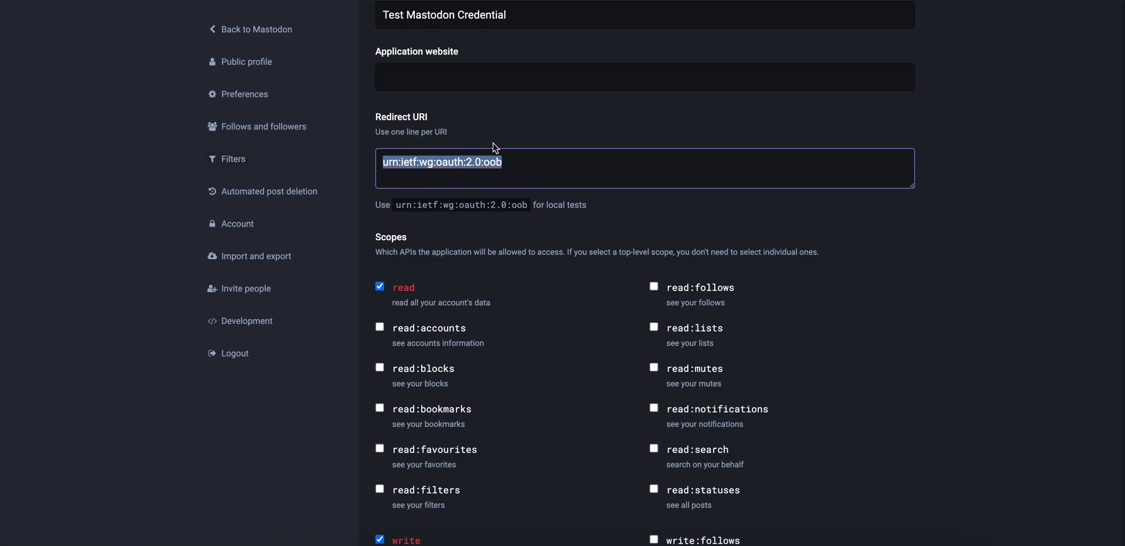
key("alt+Tab")
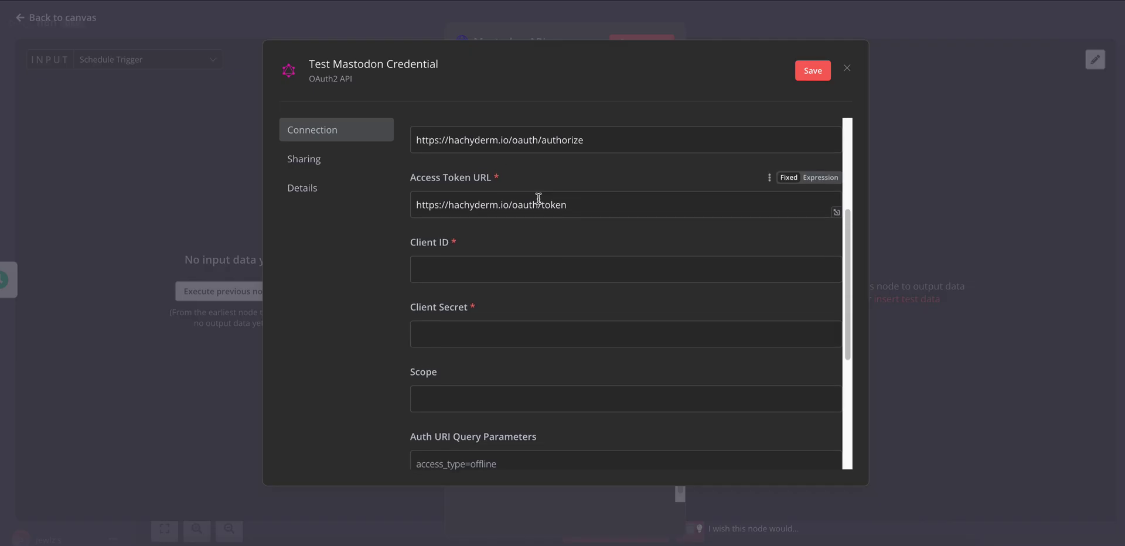
scroll(535, 196, "up", 4)
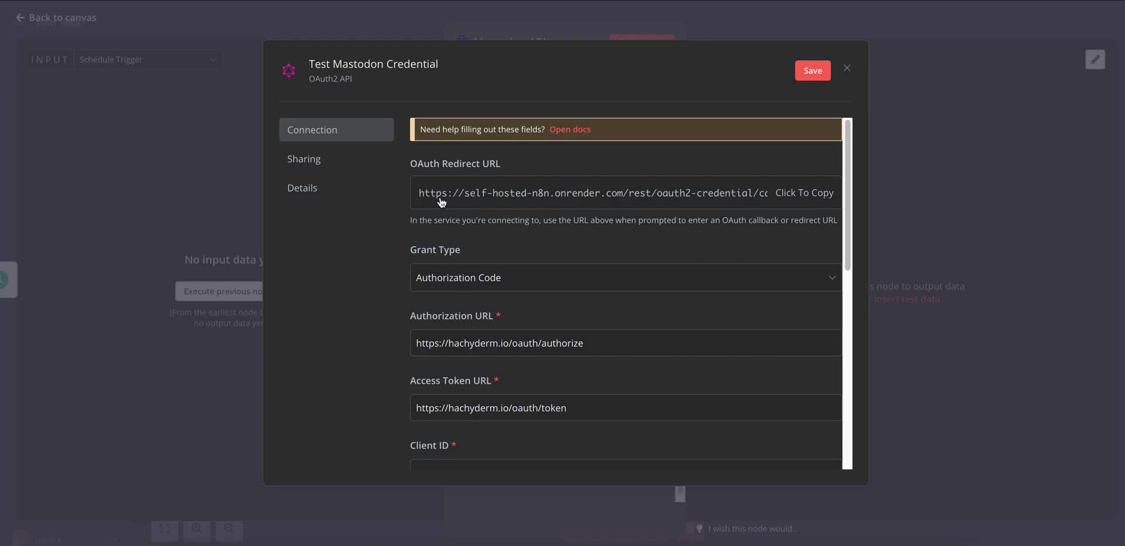
left_click(553, 201)
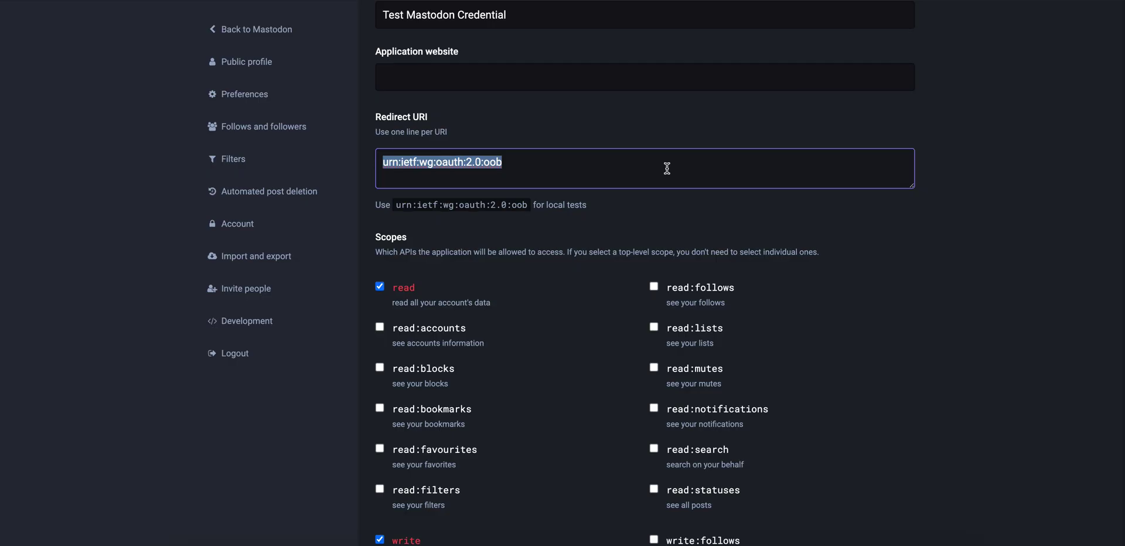
key("ctrl+v")
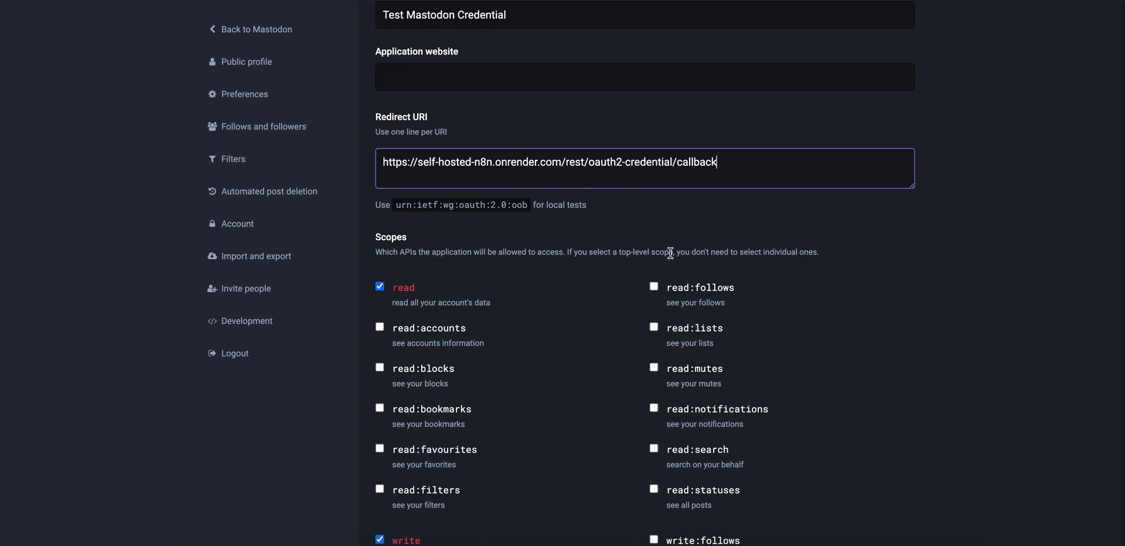
Review the read, write, follow and other scopes offered for the new Mastodon application
scroll(671, 253, "down", 3)
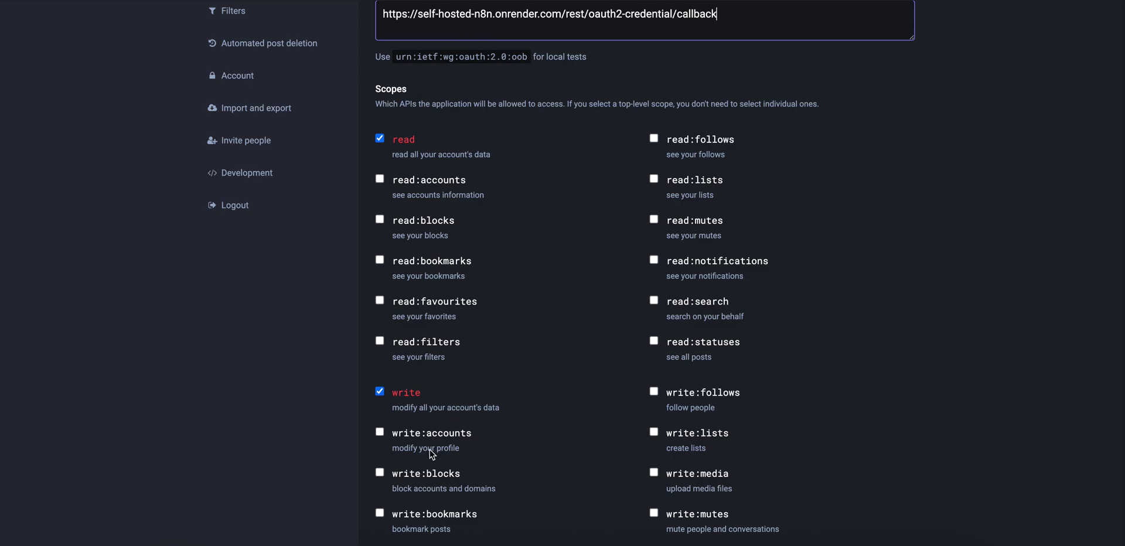
scroll(457, 410, "down", 5)
scroll(489, 428, "down", 3)
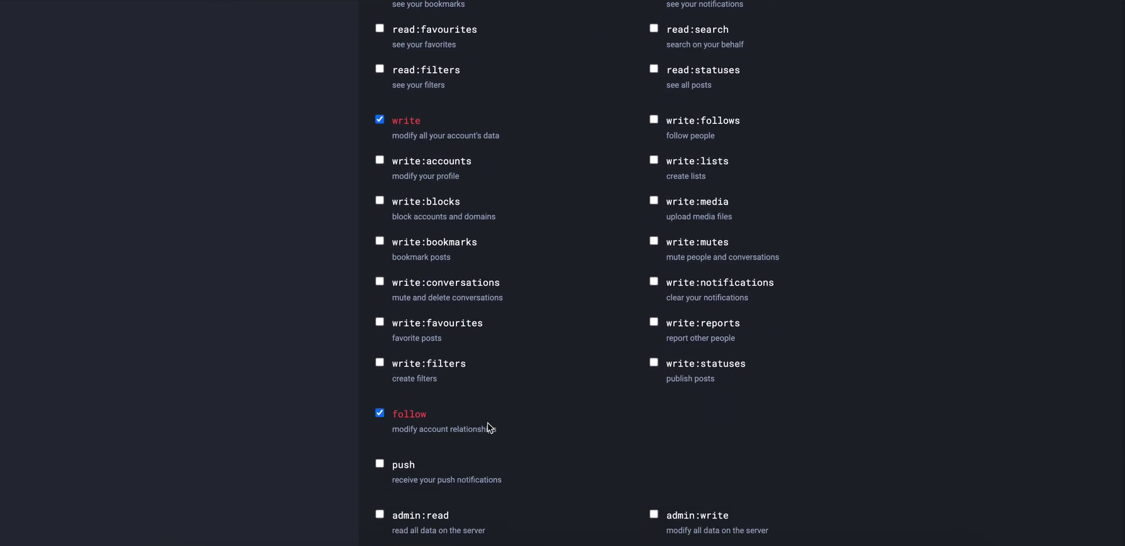
scroll(488, 425, "up", 4)
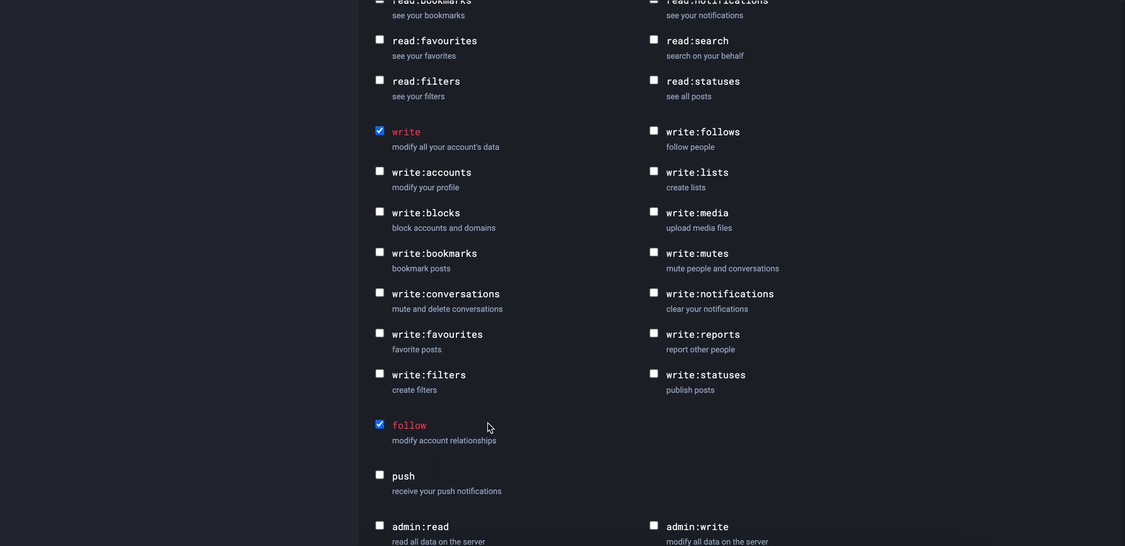
scroll(489, 427, "up", 4)
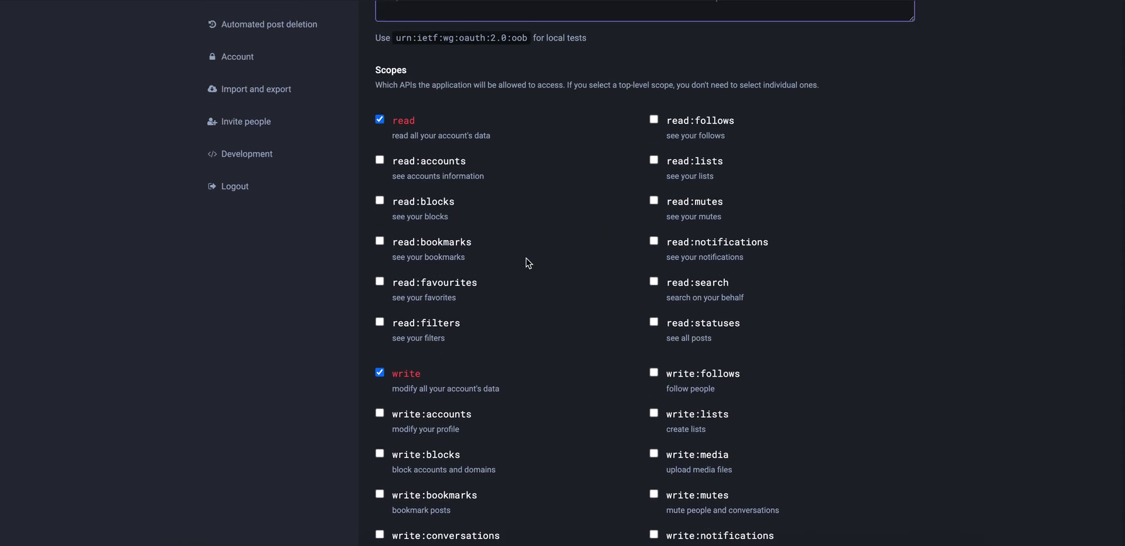
scroll(527, 261, "up", 4)
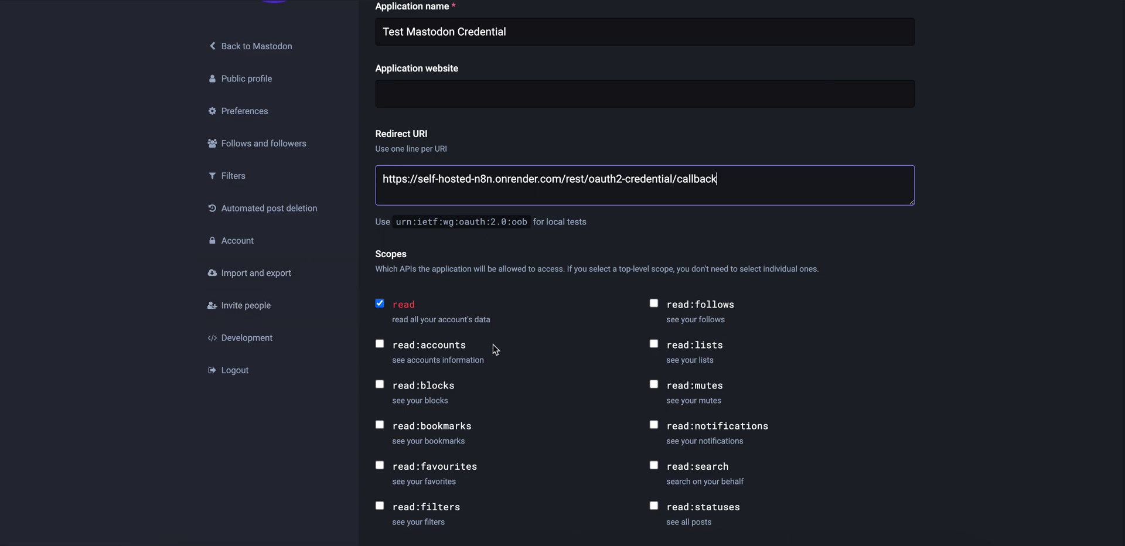
scroll(468, 304, "up", 1)
scroll(568, 408, "down", 3)
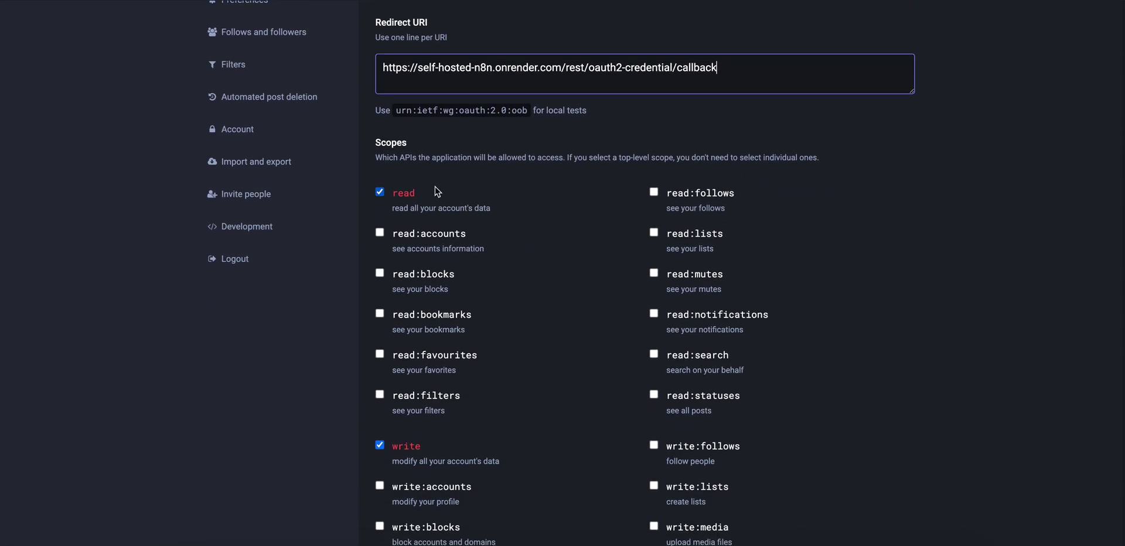
scroll(503, 355, "down", 2)
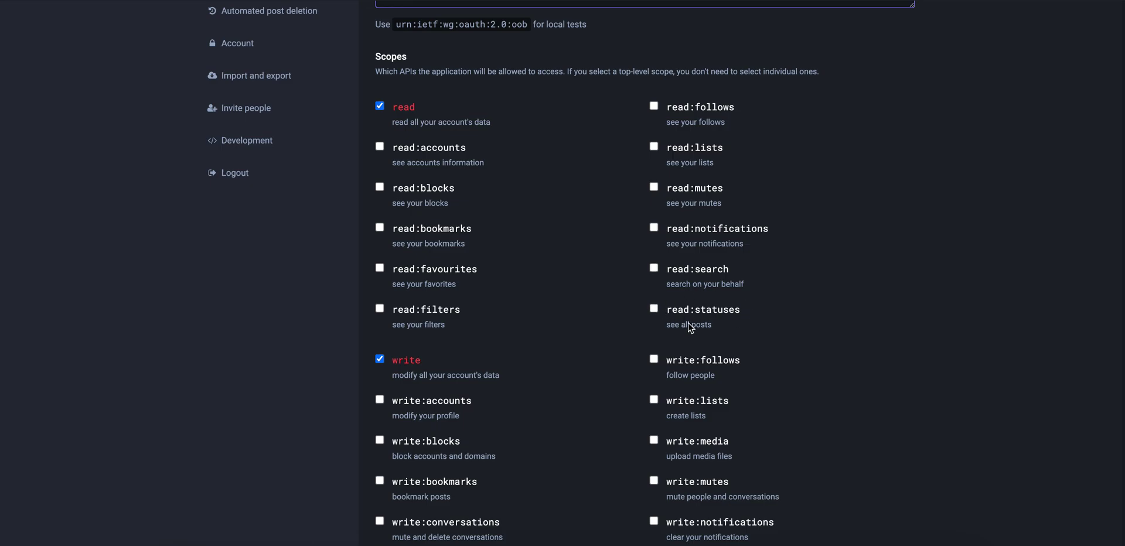
scroll(700, 334, "down", 1)
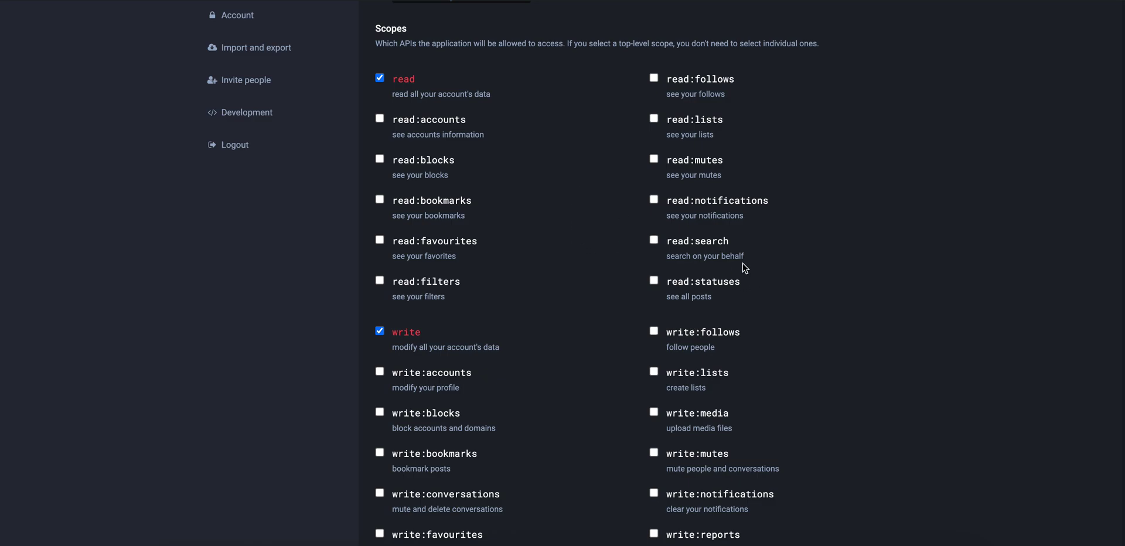
Limit the new Mastodon application's top-level scopes to read and write by clearing the follow scope
scroll(451, 187, "down", 3)
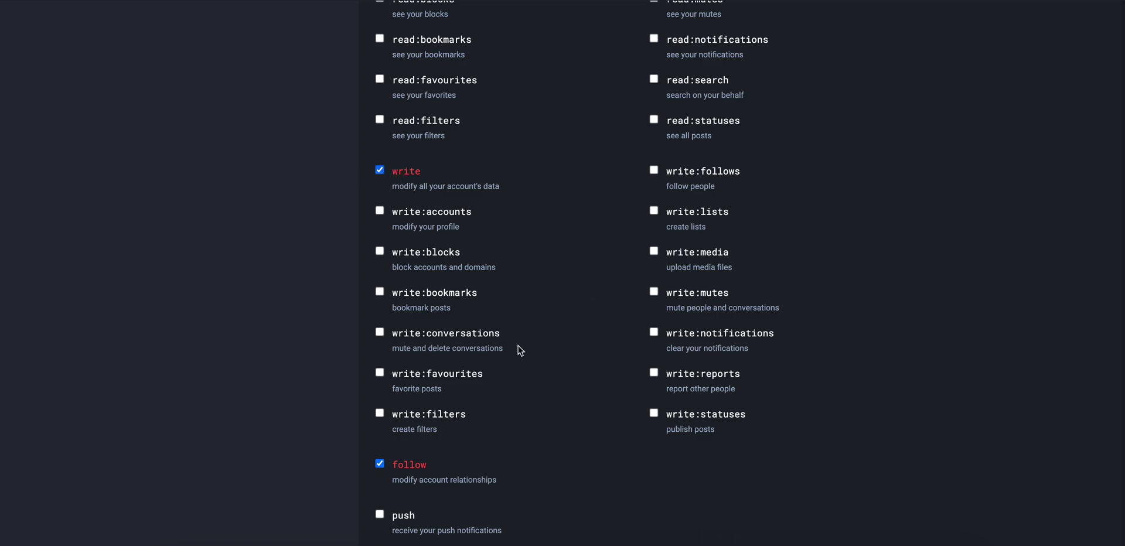
scroll(522, 359, "up", 4)
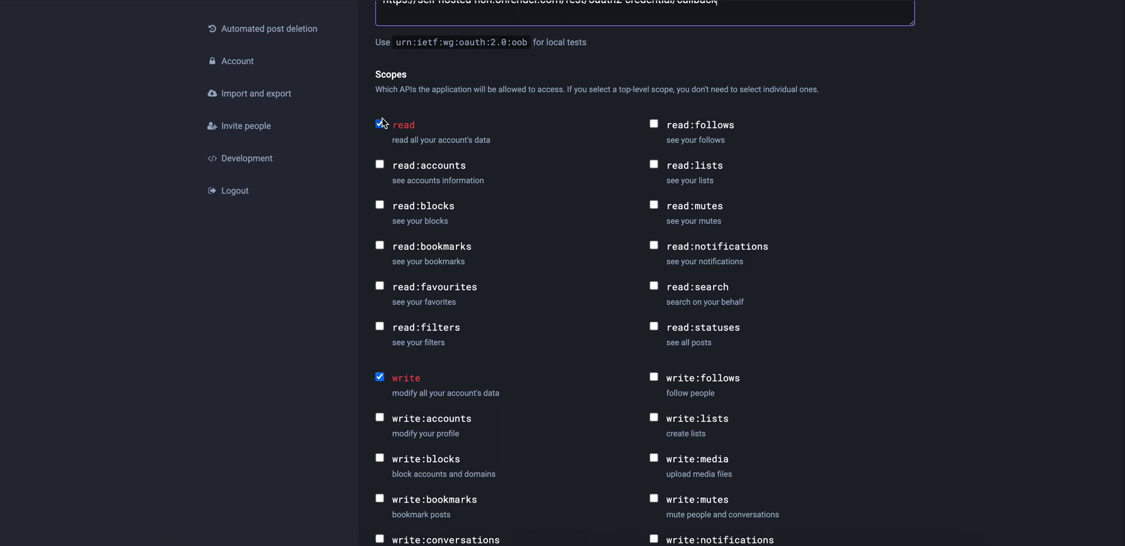
scroll(502, 284, "down", 5)
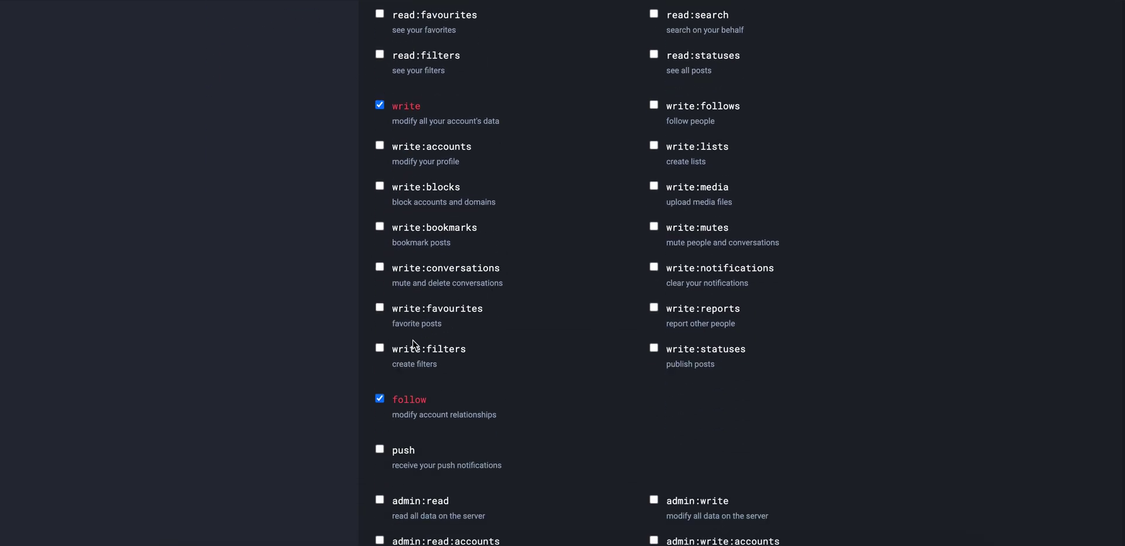
left_click(379, 399)
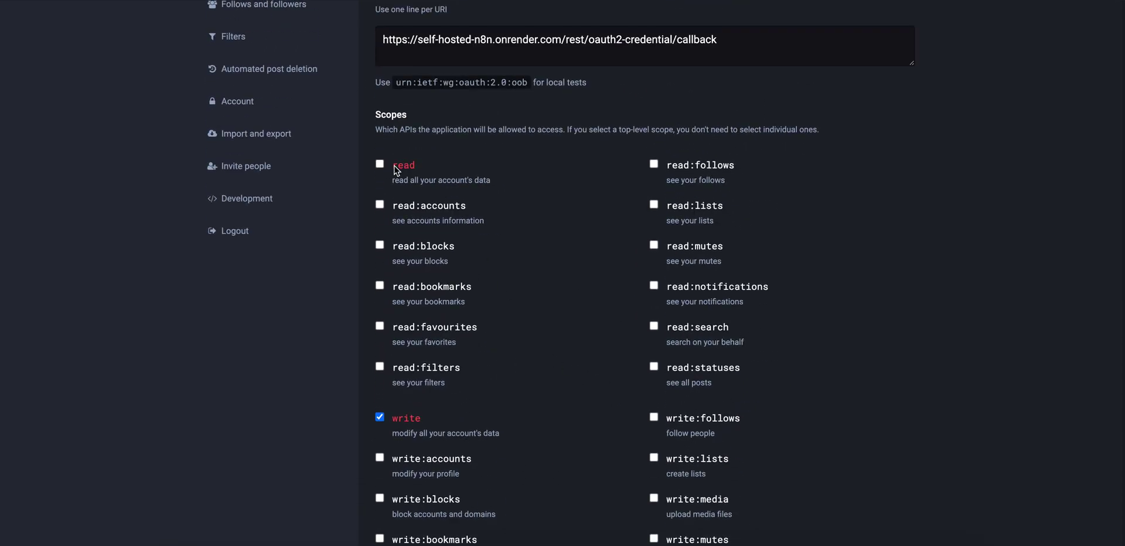
left_click(380, 164)
Examine the write:statuses scope for publishing posts among the individual write scopes
scroll(567, 300, "down", 5)
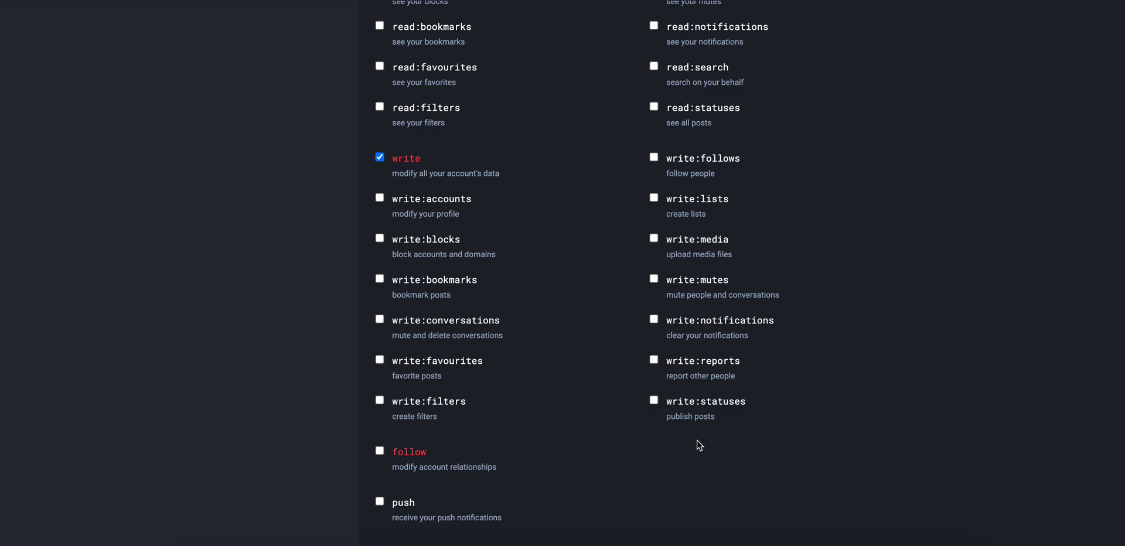
left_click_drag(728, 422, 646, 406)
left_click(652, 402)
left_click_drag(743, 422, 666, 406)
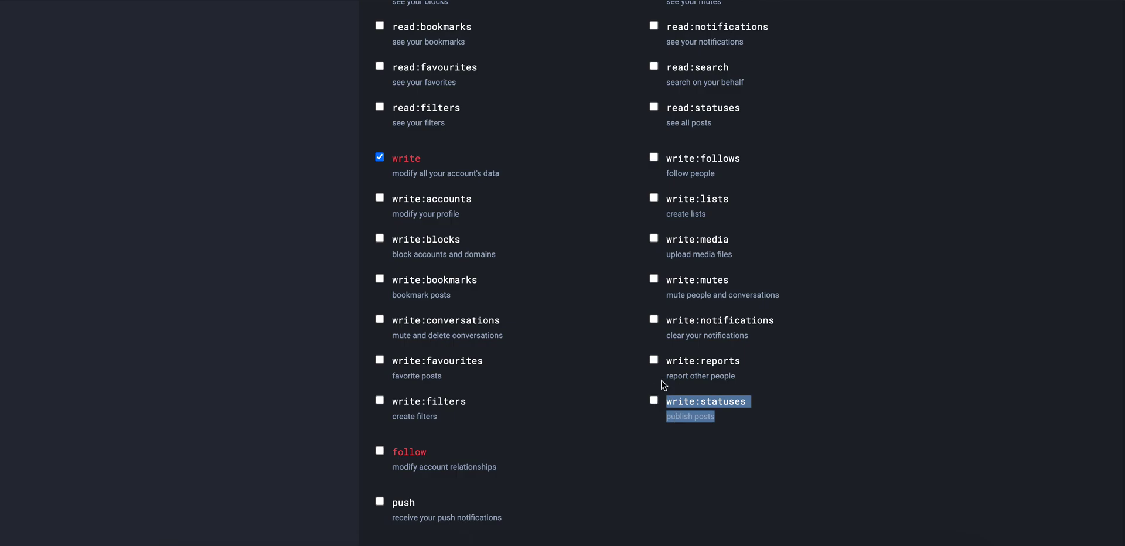
left_click(592, 284)
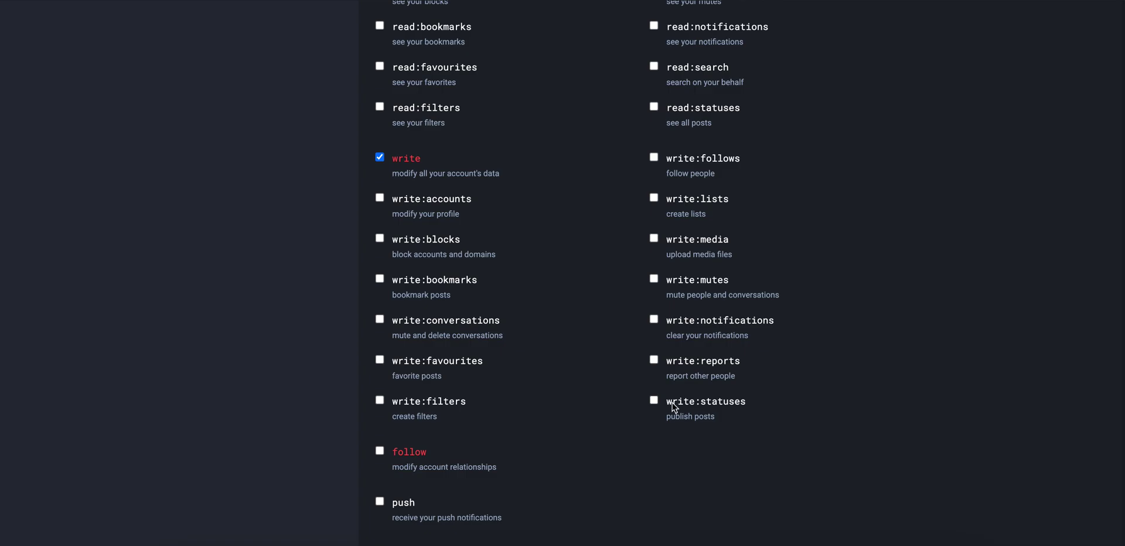
Submit the new Mastodon application and open the details of Test Mastodon Credential in the applications list
scroll(625, 416, "down", 7)
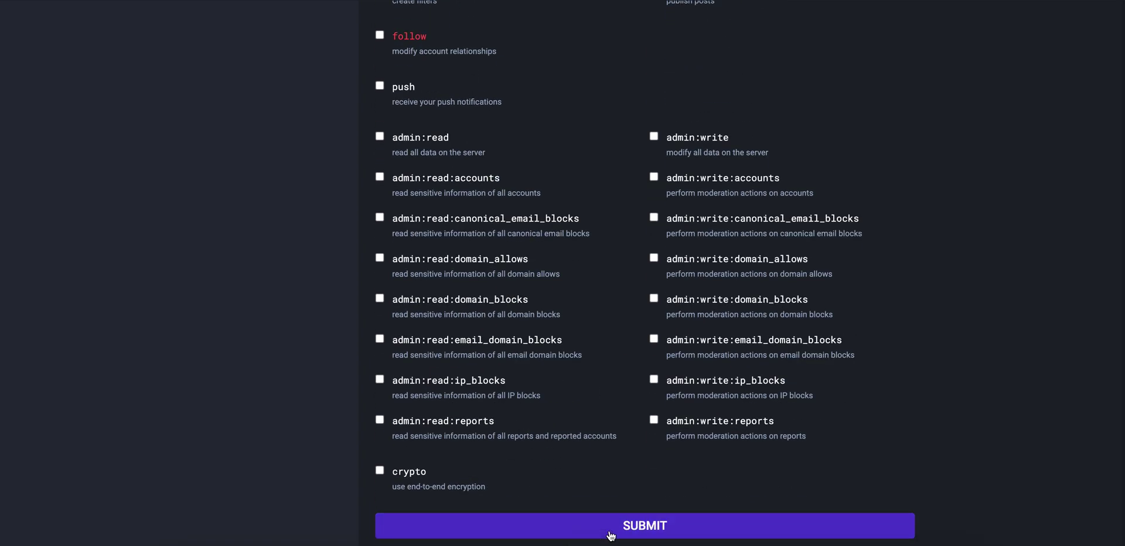
scroll(609, 514, "up", 14)
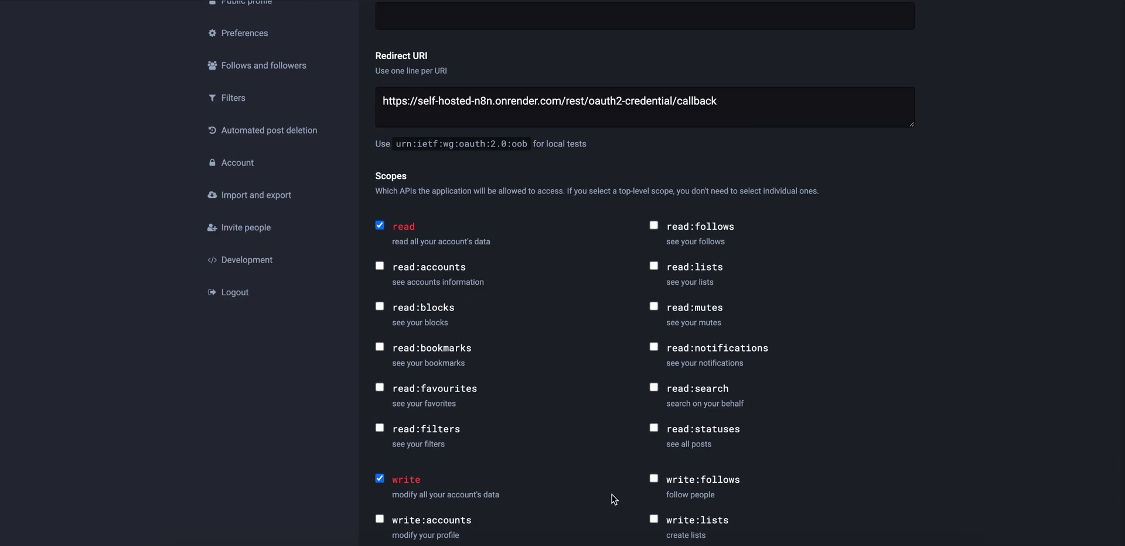
scroll(614, 500, "down", 13)
left_click(617, 536)
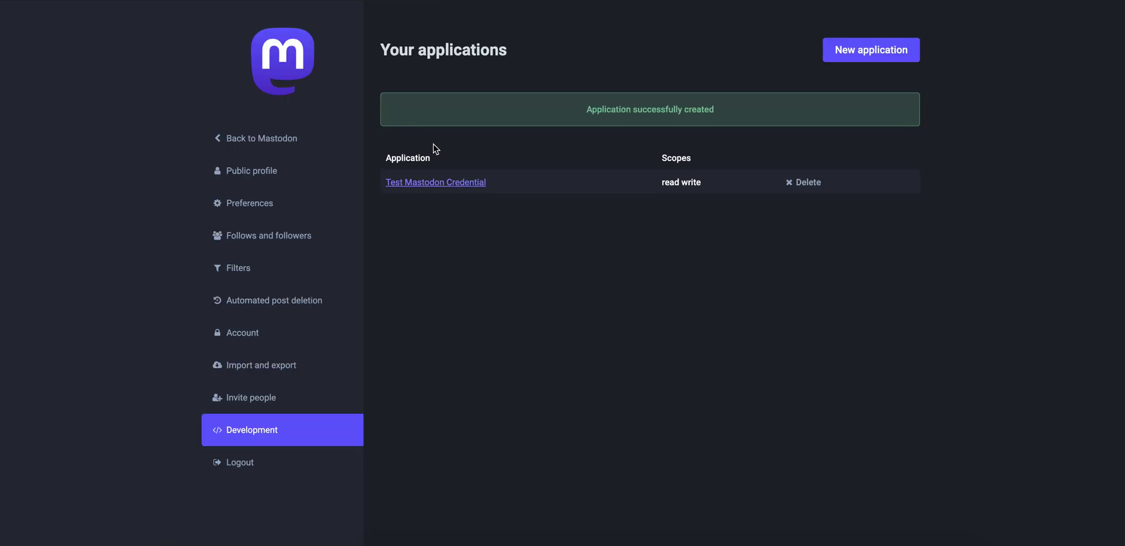
left_click(439, 189)
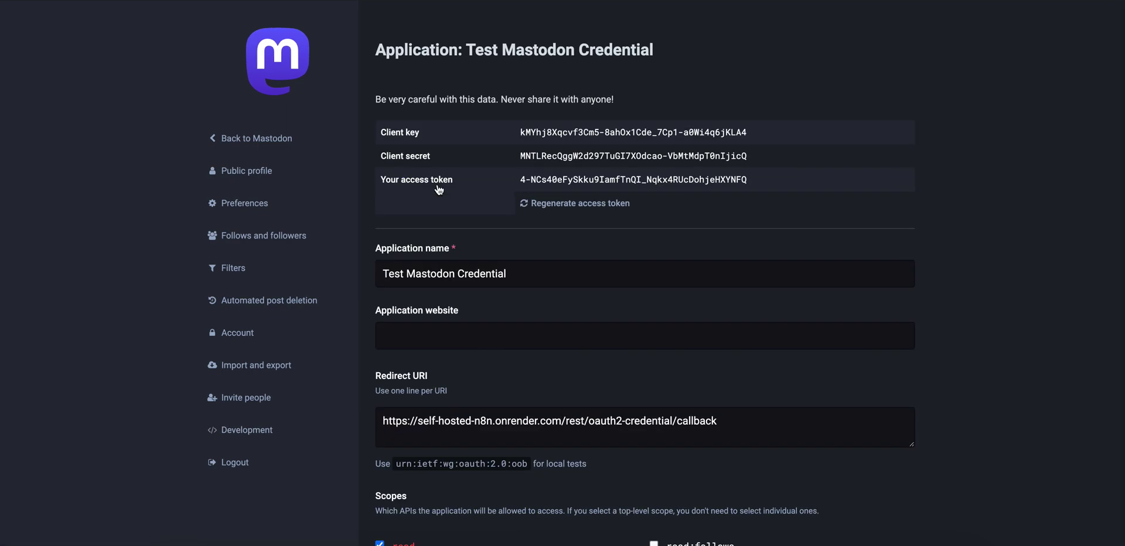
Compare the application's client key and client secret with the Client ID and Client Secret fields of the n8n credential
left_click_drag(779, 153, 386, 130)
left_click(617, 151)
left_click_drag(777, 162, 363, 126)
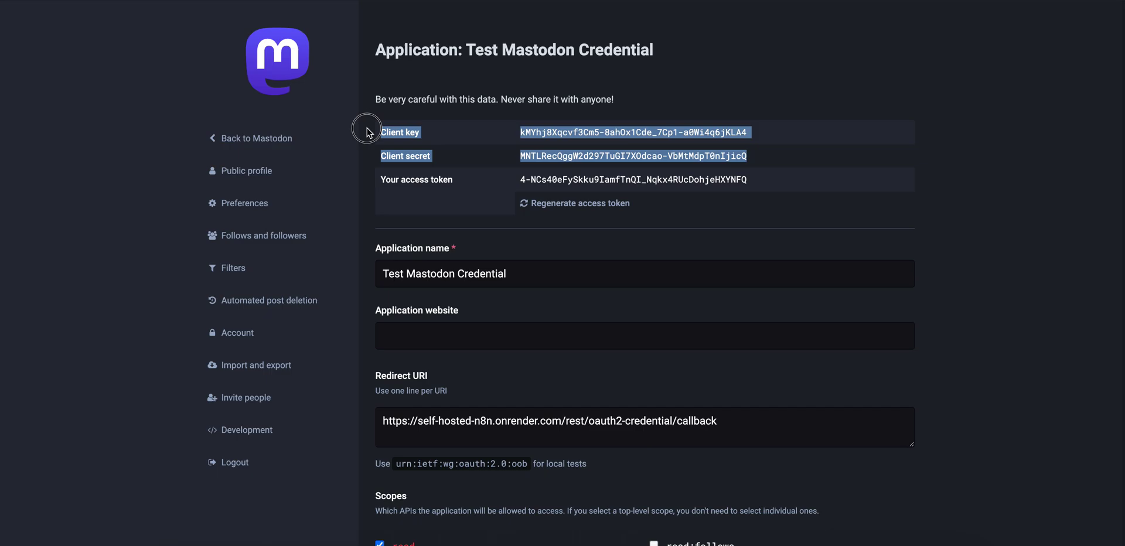
key("alt+Tab")
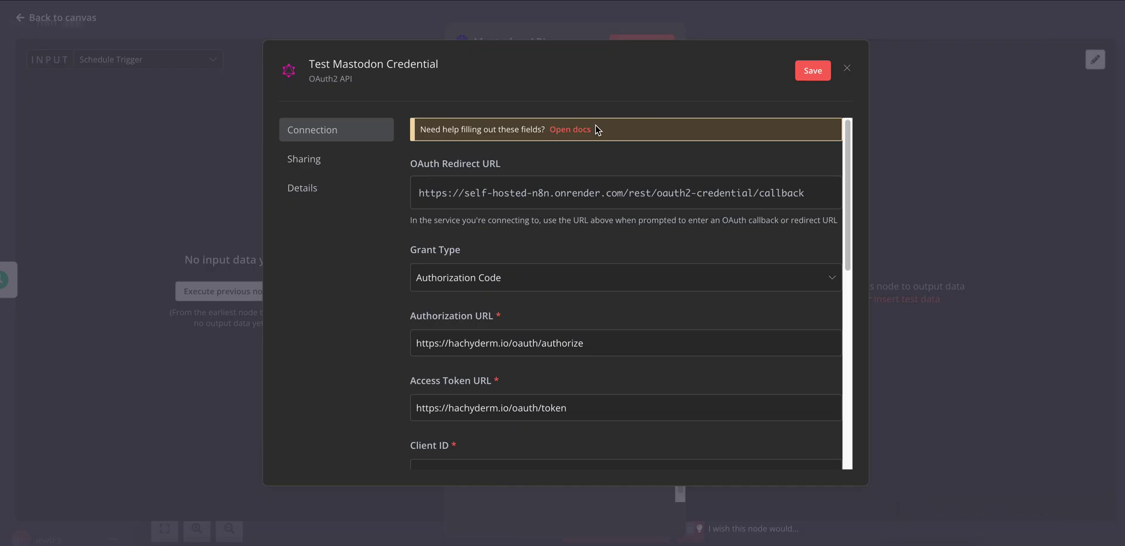
scroll(492, 269, "down", 5)
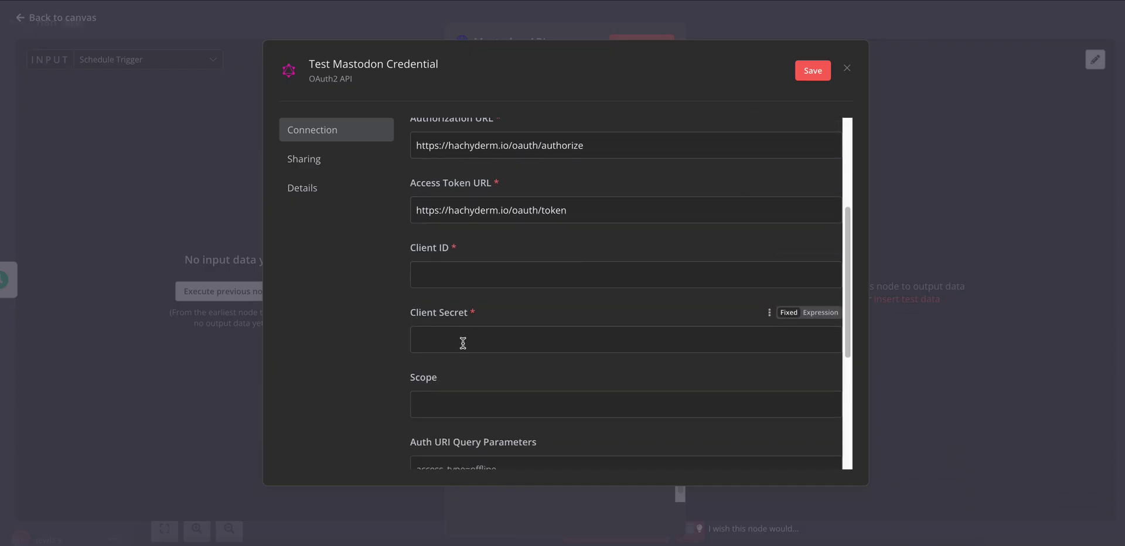
left_click(417, 247)
triple_click(417, 247)
key("alt+Tab")
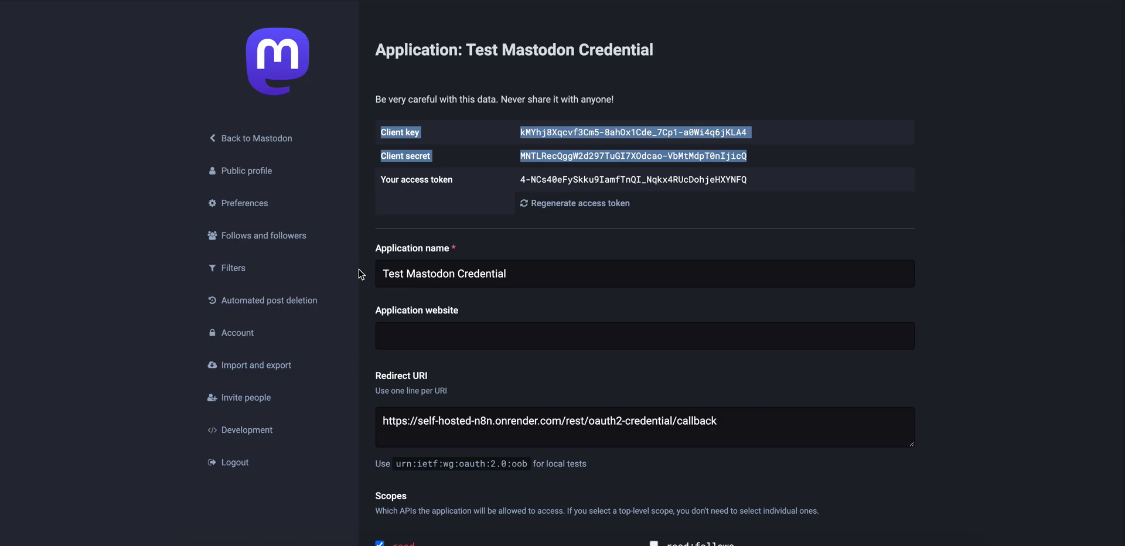
Copy the Mastodon application's client key into the Client ID field of the n8n credential
left_click(437, 140)
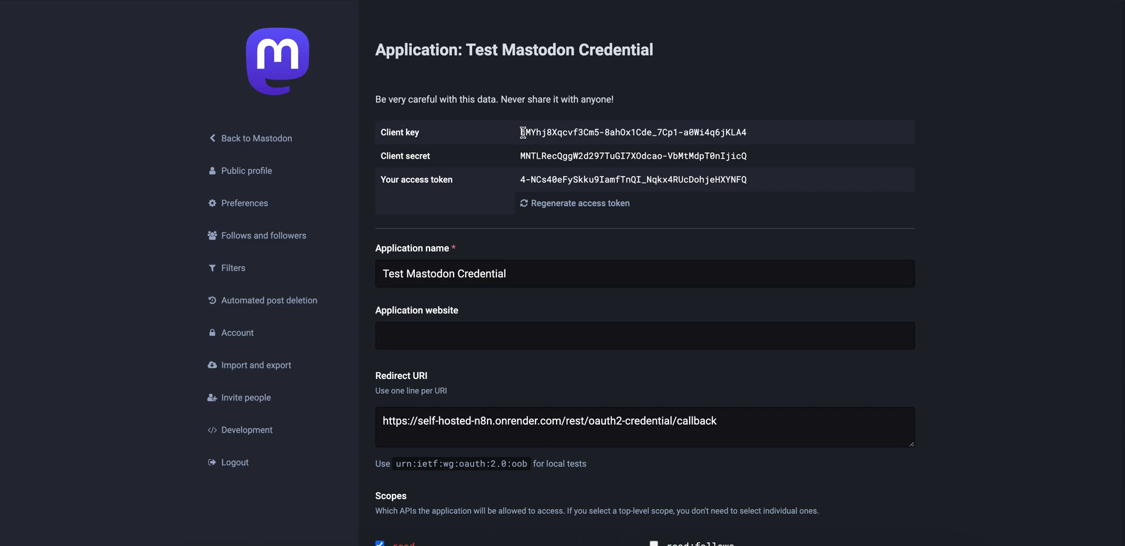
left_click_drag(522, 132, 748, 133)
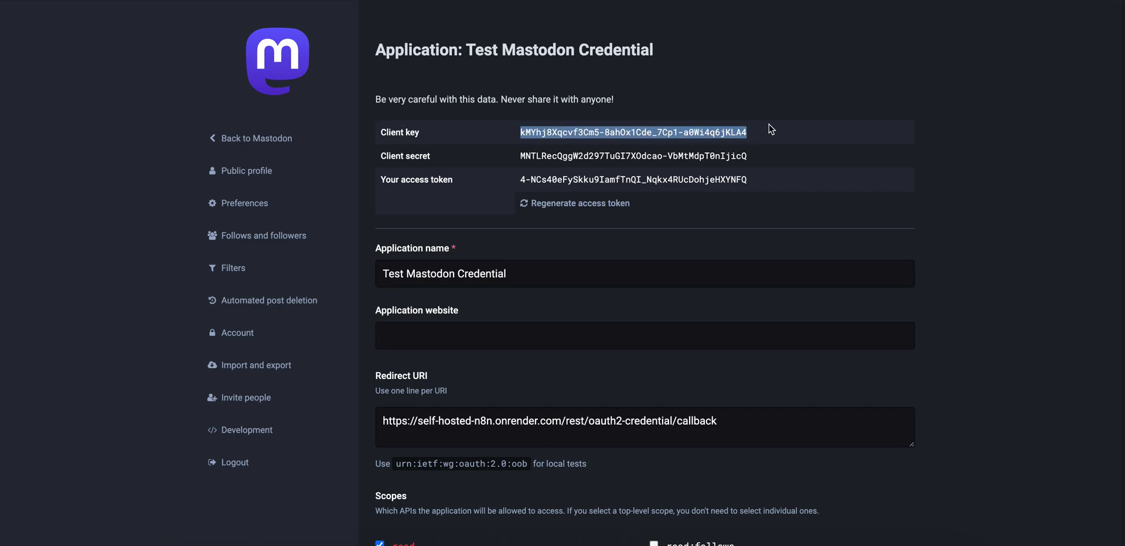
key("ctrl+c")
key("alt+Tab")
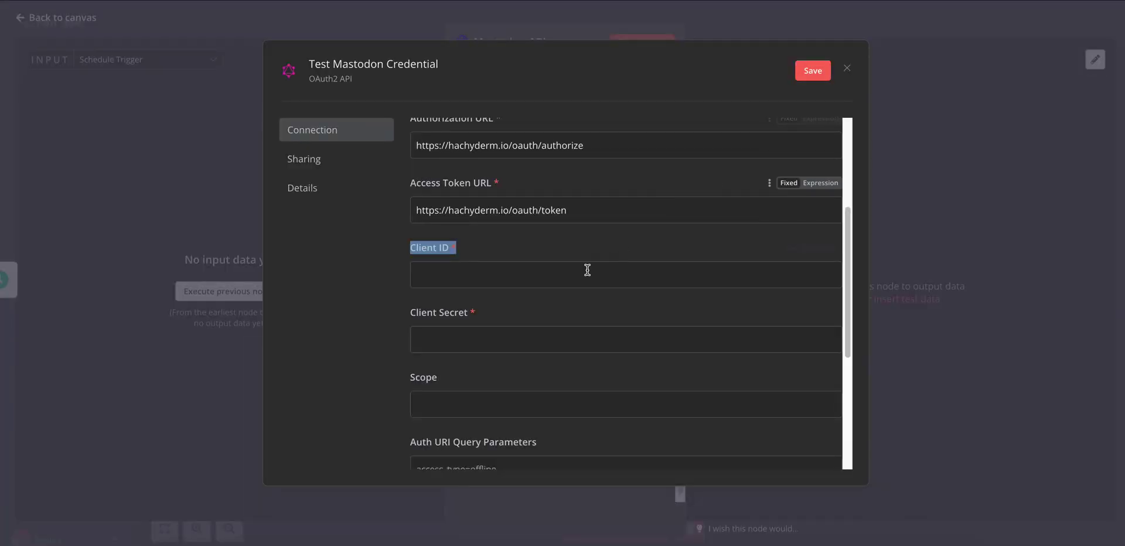
left_click(553, 282)
key("ctrl+v")
Copy the Mastodon application's client secret into the Client Secret field of the n8n credential
key("alt+Tab")
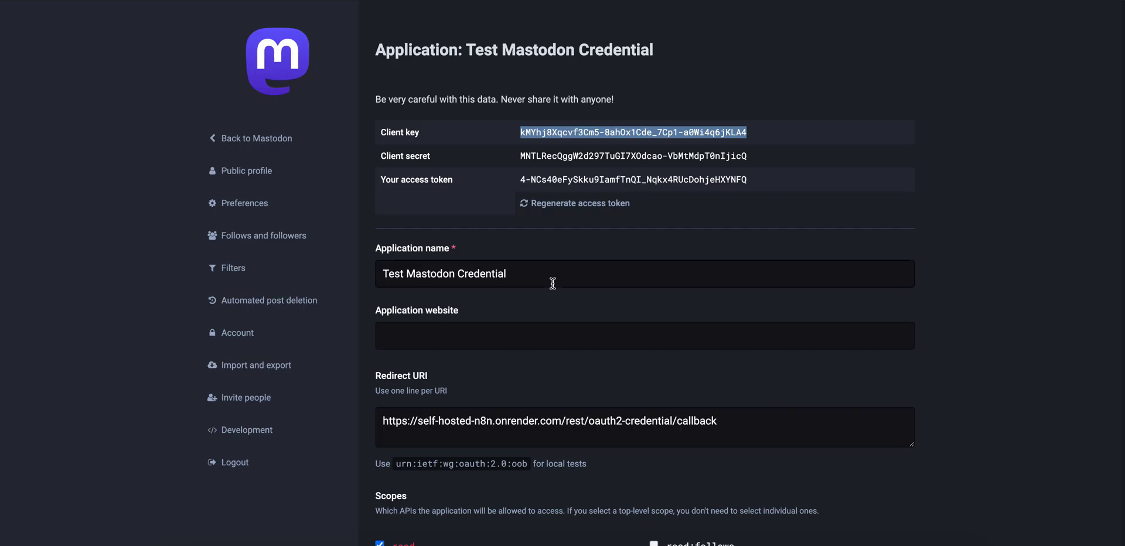
left_click_drag(520, 155, 754, 156)
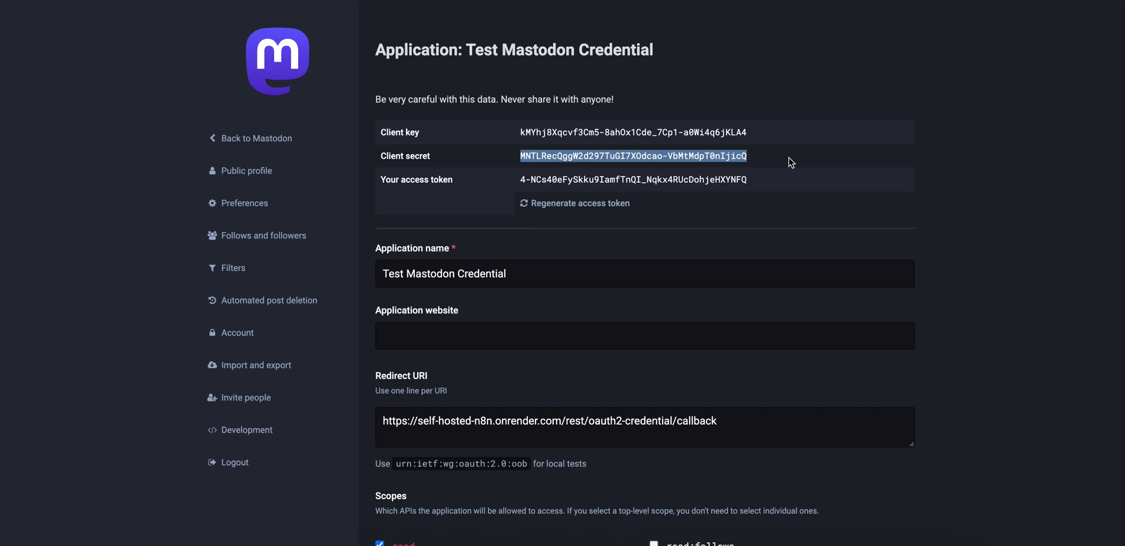
key("ctrl+c")
key("alt+Tab")
left_click(590, 331)
key("ctrl+v")
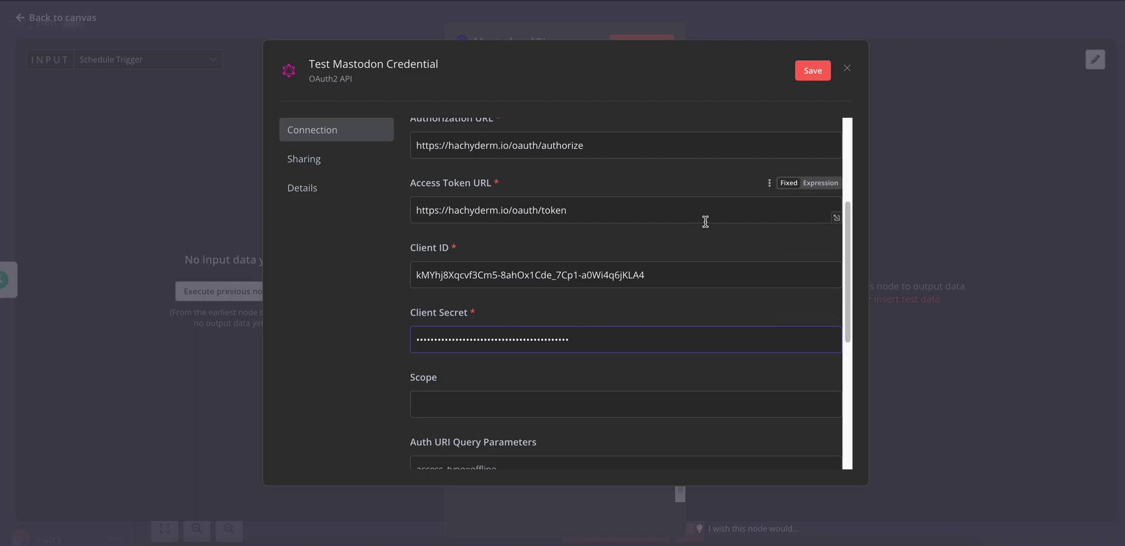
Switch back to Mastodon and review the application's client key, client secret and access token entries
key("alt+Tab")
left_click_drag(803, 184, 381, 117)
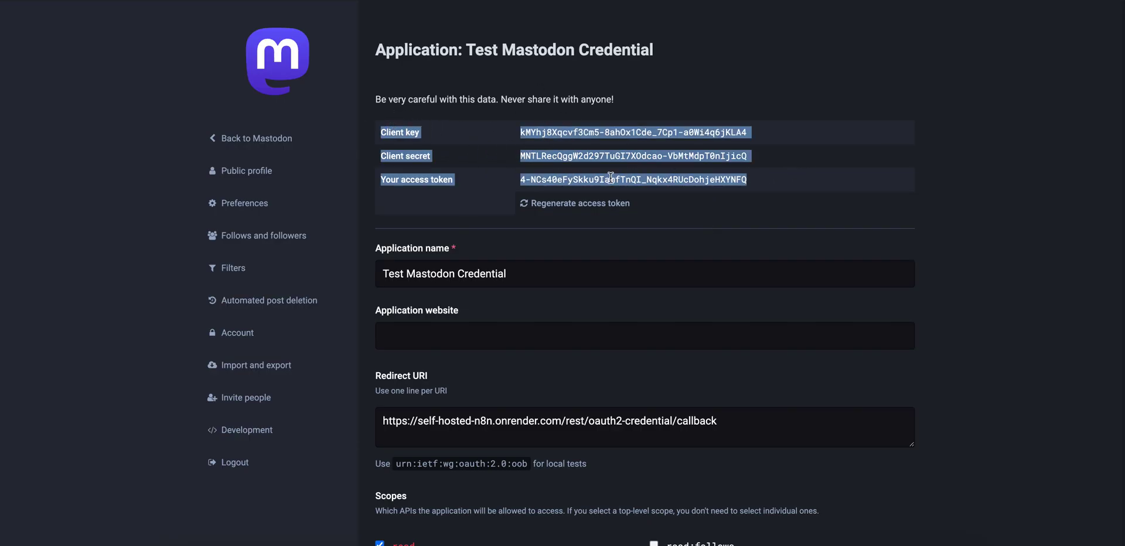
left_click(751, 183)
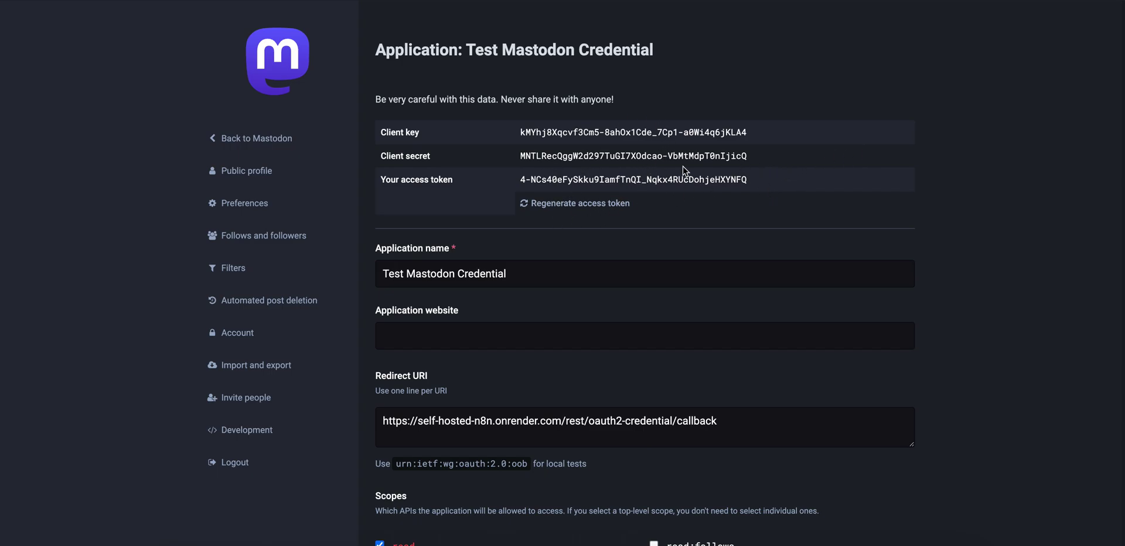
scroll(697, 207, "down", 1)
left_click_drag(777, 157, 379, 103)
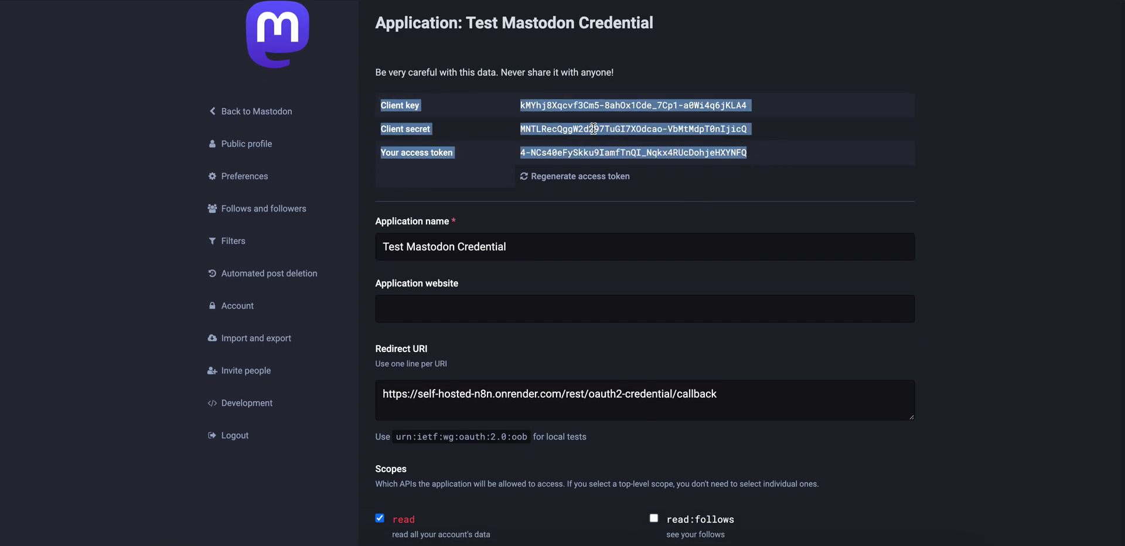
scroll(658, 172, "up", 1)
left_click(792, 197)
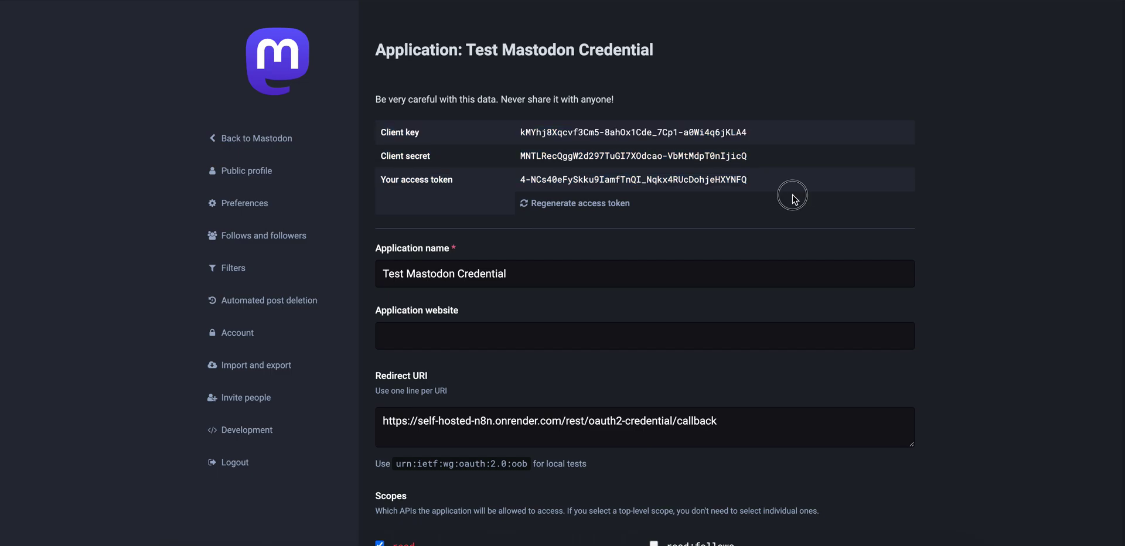
Switch to n8n and locate the Scope field in the Test Mastodon Credential connection settings
key("ctrl+Tab")
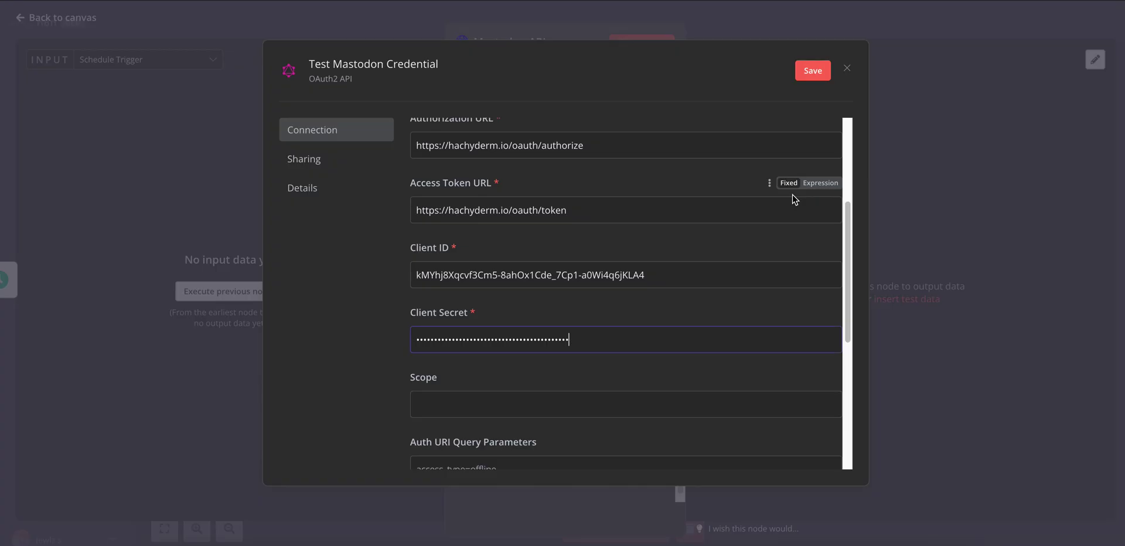
scroll(510, 393, "down", 1)
scroll(510, 393, "down", 5)
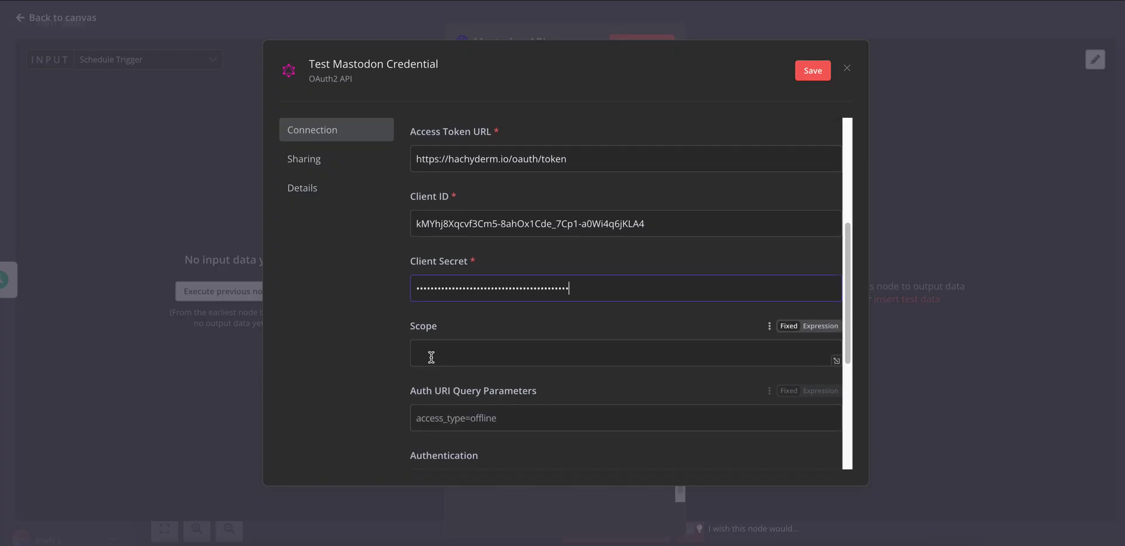
left_click(478, 242)
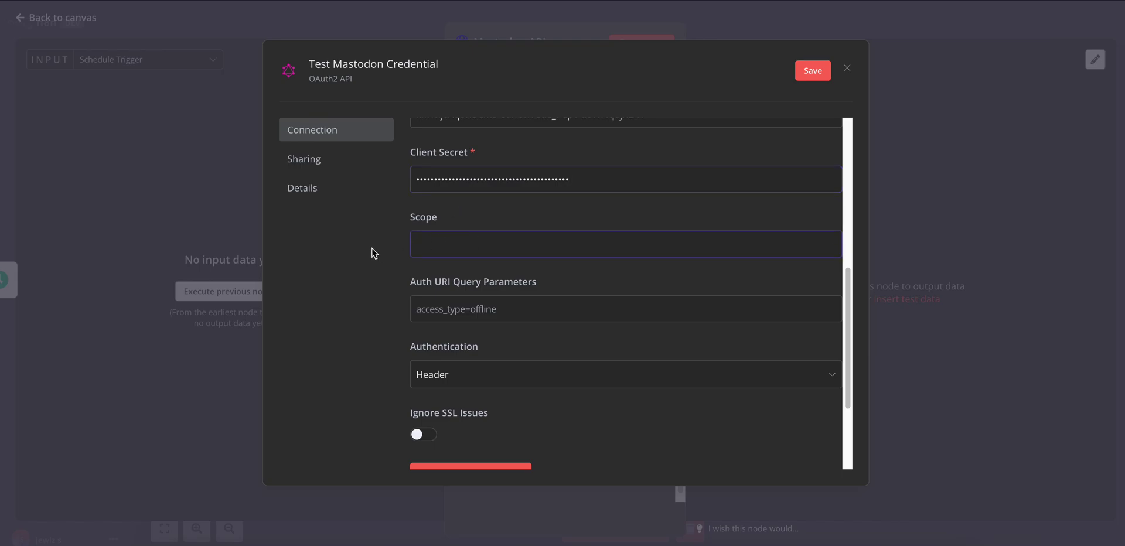
scroll(418, 283, "up", 2)
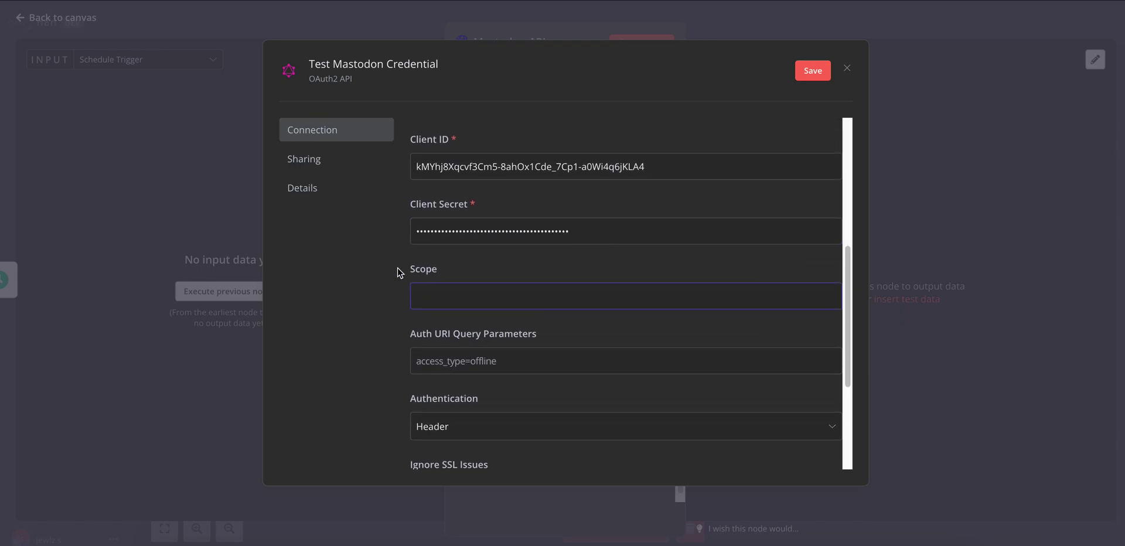
left_click_drag(398, 272, 451, 276)
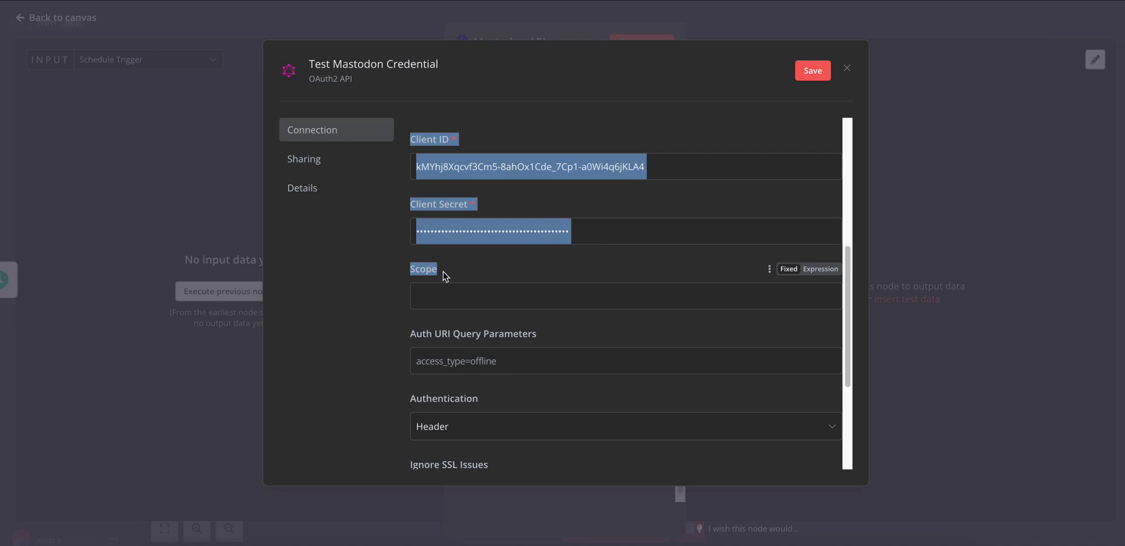
double_click(410, 271)
Check which scopes are selected on the Mastodon application and return to the n8n credential
key("ctrl+Tab")
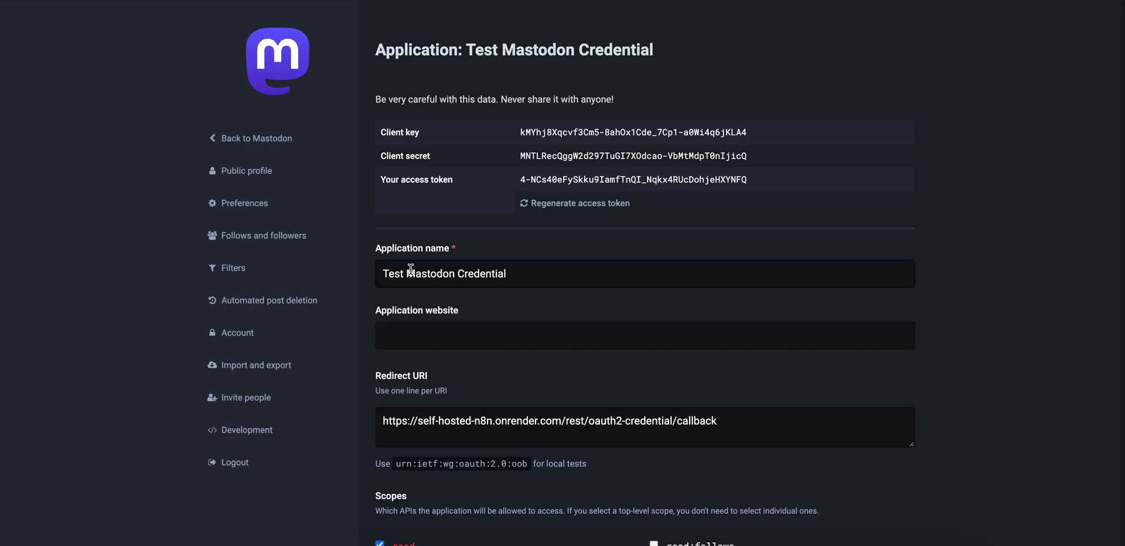
scroll(422, 246, "down", 4)
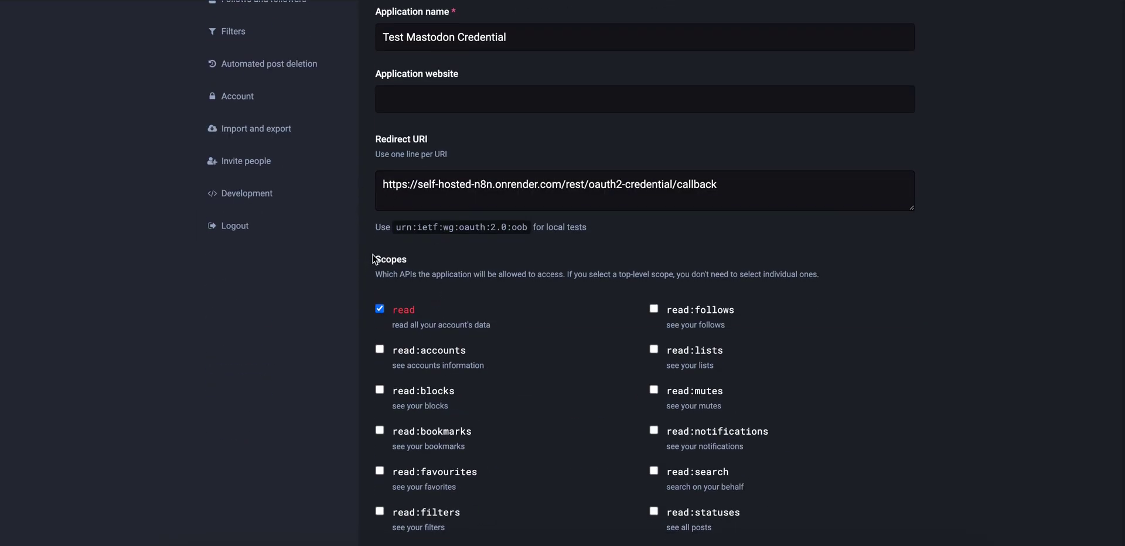
double_click(403, 258)
scroll(574, 353, "down", 1)
scroll(574, 354, "down", 3)
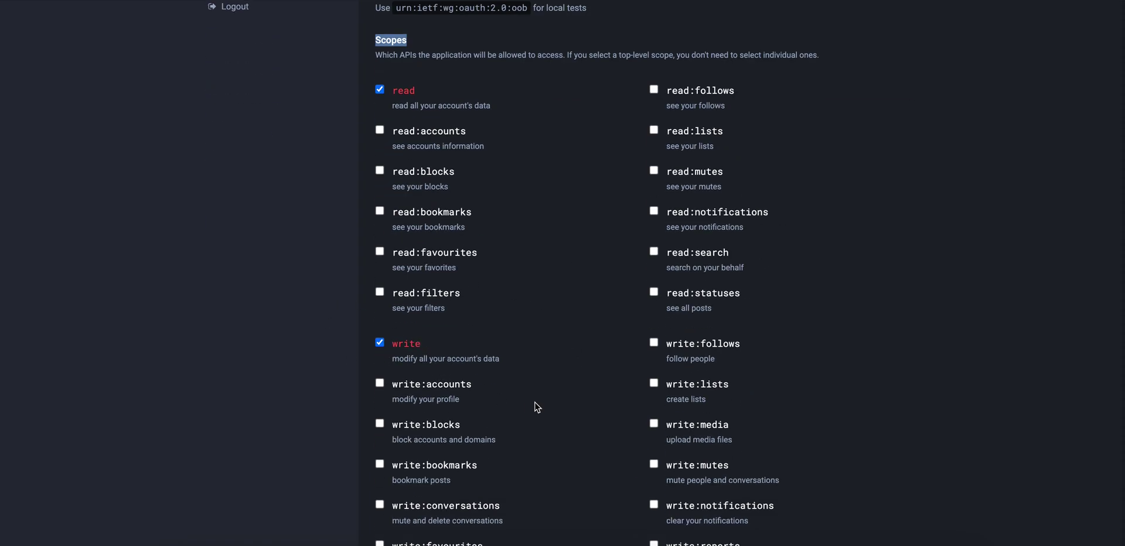
scroll(535, 403, "down", 3)
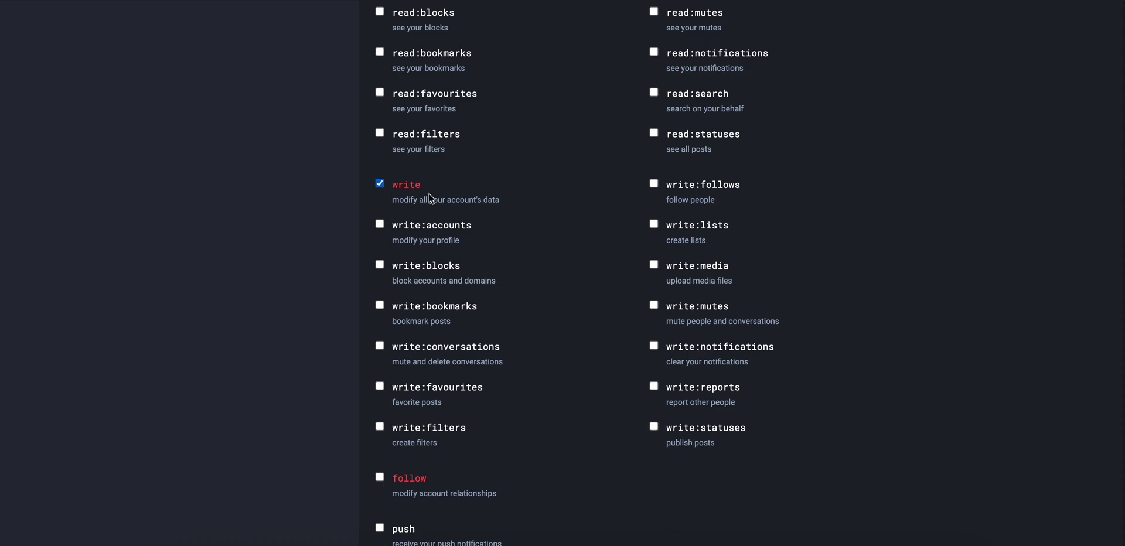
key("alt+Tab")
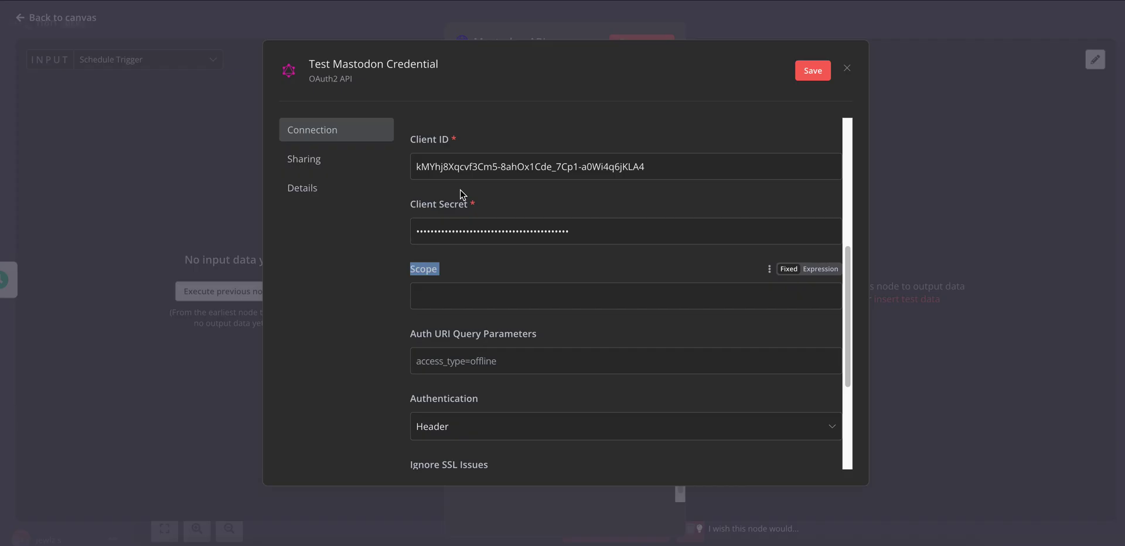
Enter write in the Scope field of the Test Mastodon Credential
left_click(463, 301)
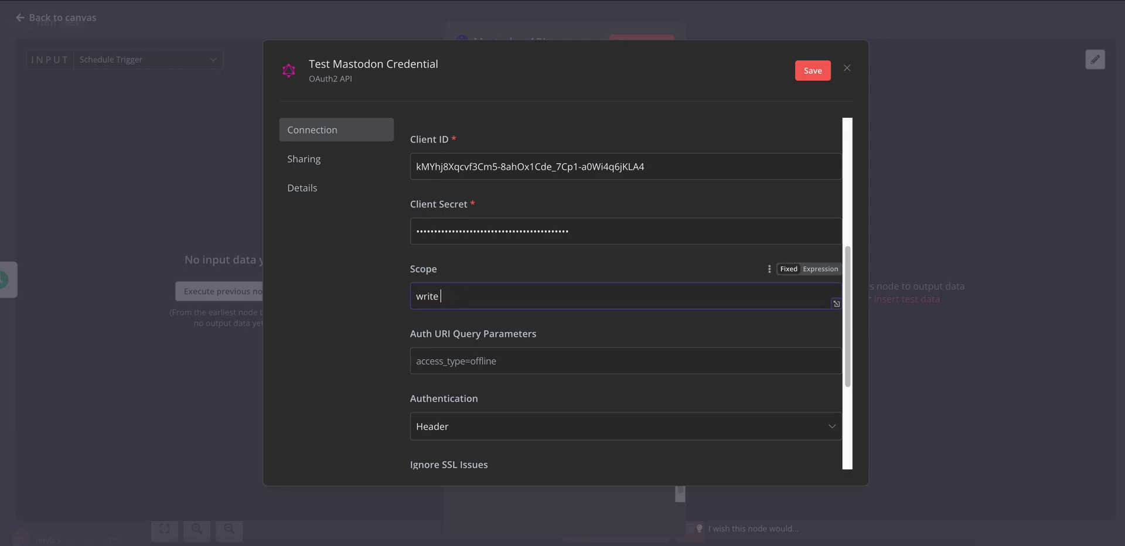
type("write")
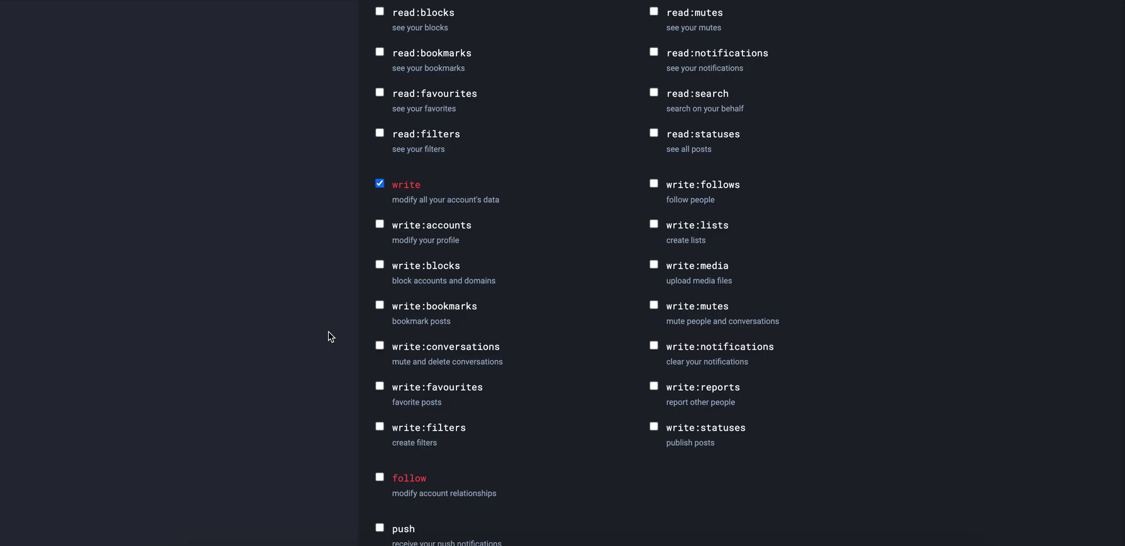
Check the scopes selected on the Mastodon application and add read after write in the n8n credential's Scope, separated by a space
scroll(327, 335, "down", 8)
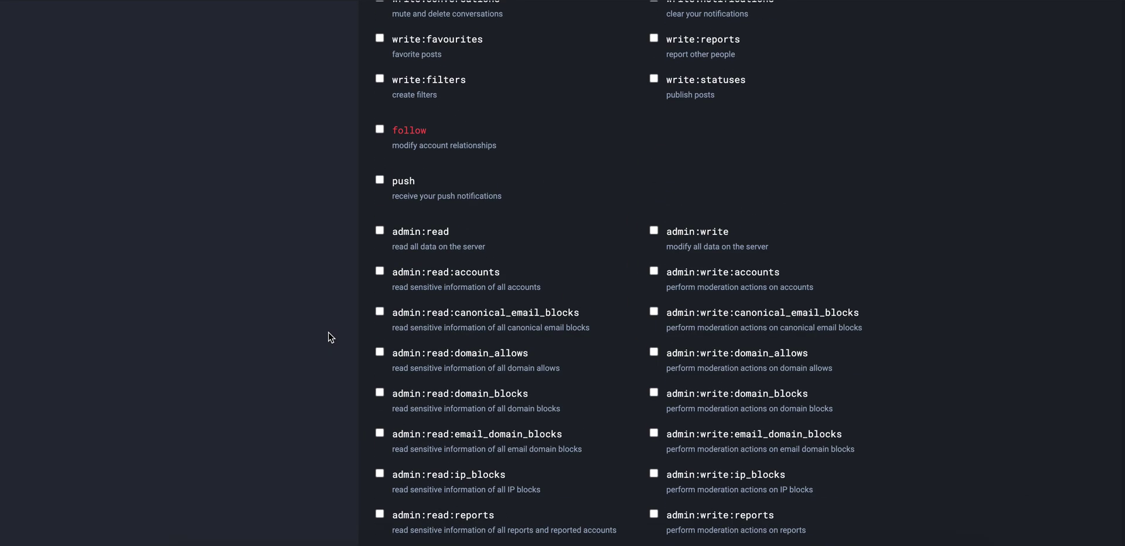
scroll(262, 302, "up", 10)
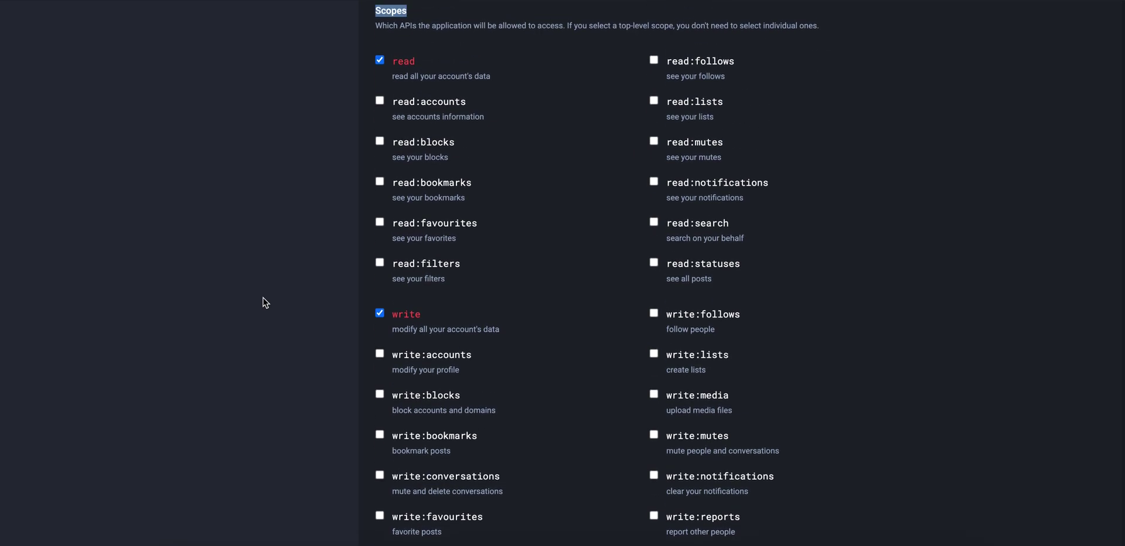
scroll(795, 296, "up", 1)
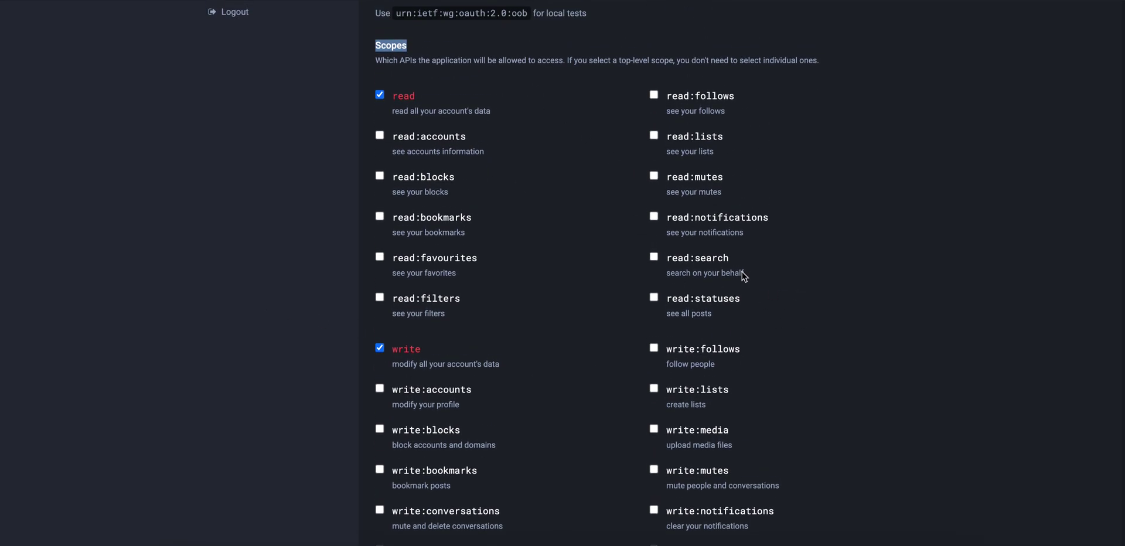
left_click(256, 215)
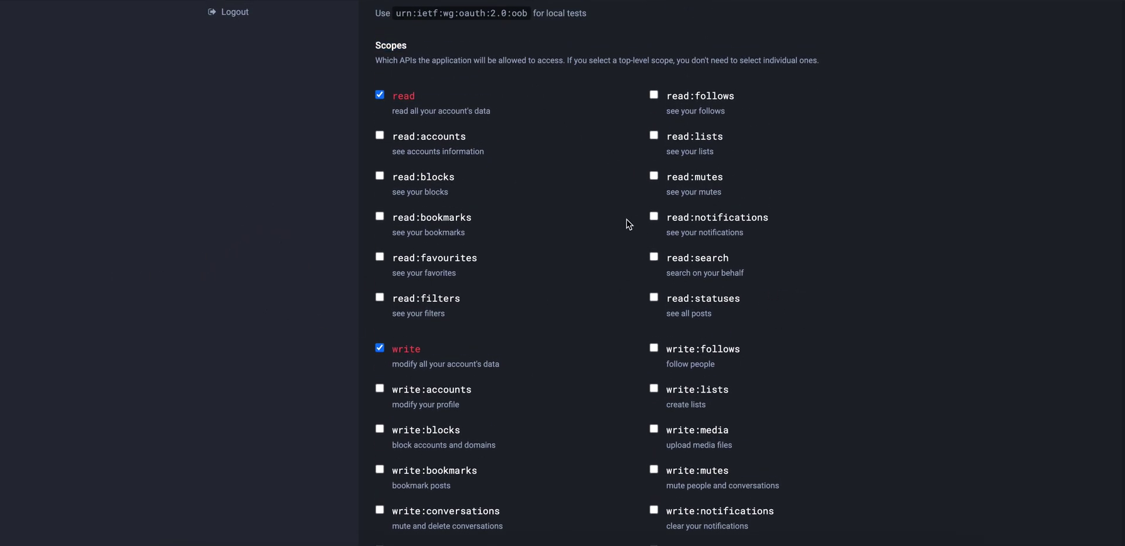
scroll(271, 249, "down", 3)
scroll(794, 339, "up", 2)
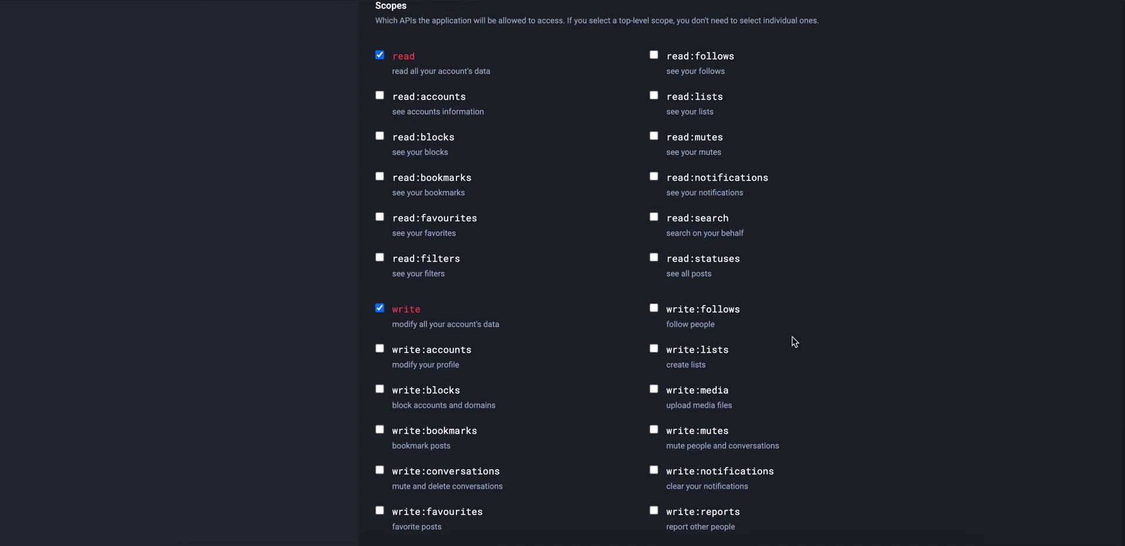
scroll(795, 342, "up", 1)
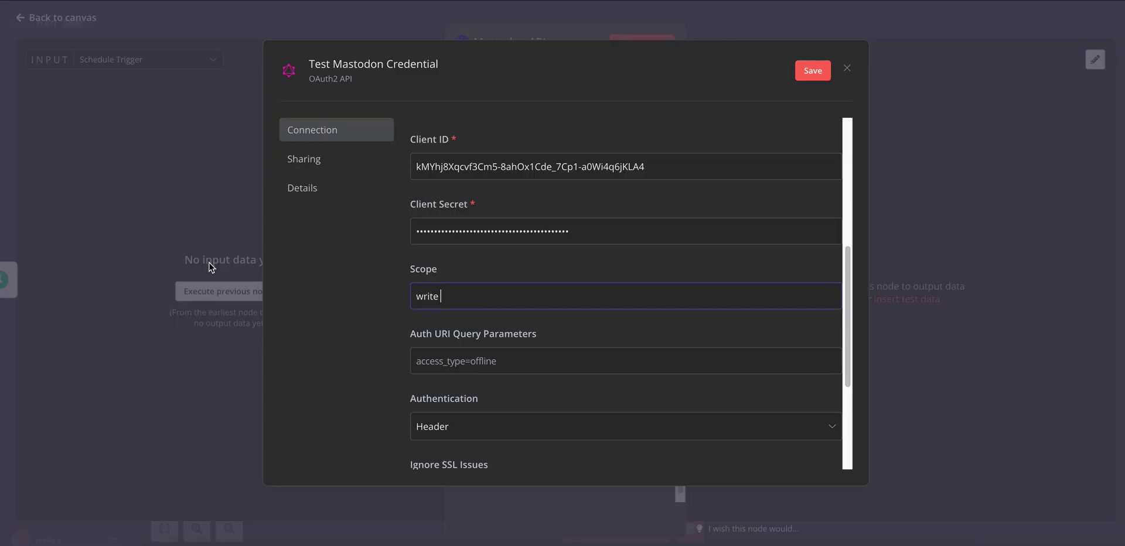
type("read")
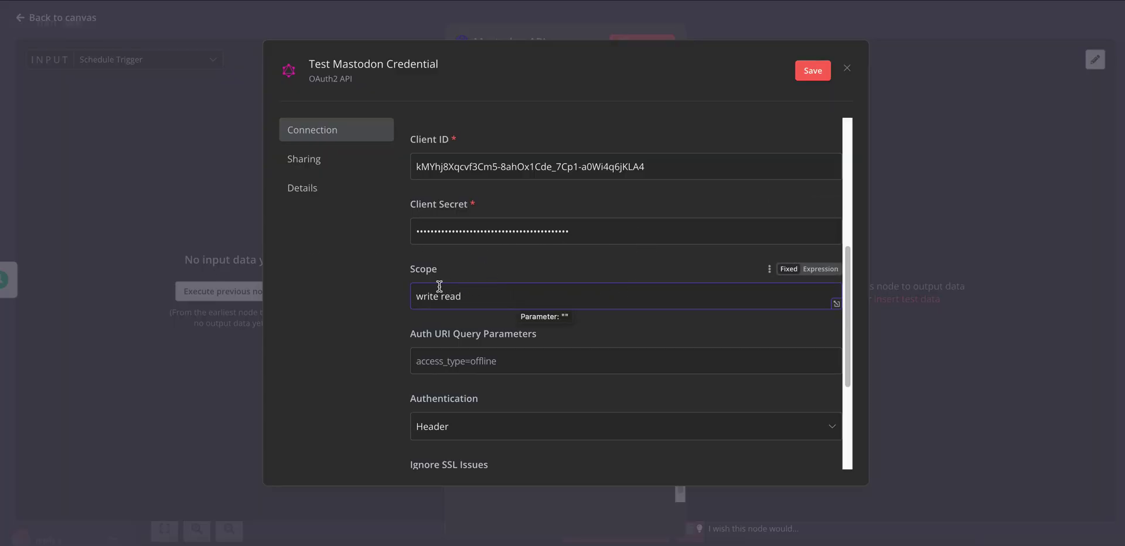
double_click(440, 296)
double_click(419, 296)
mouse_move(462, 297)
left_mouse_down()
mouse_move(431, 297)
mouse_move(441, 297)
left_mouse_up()
left_click(363, 345)
Set the credential's Authentication to Body so the credentials are sent in the request body
scroll(595, 364, "down", 3)
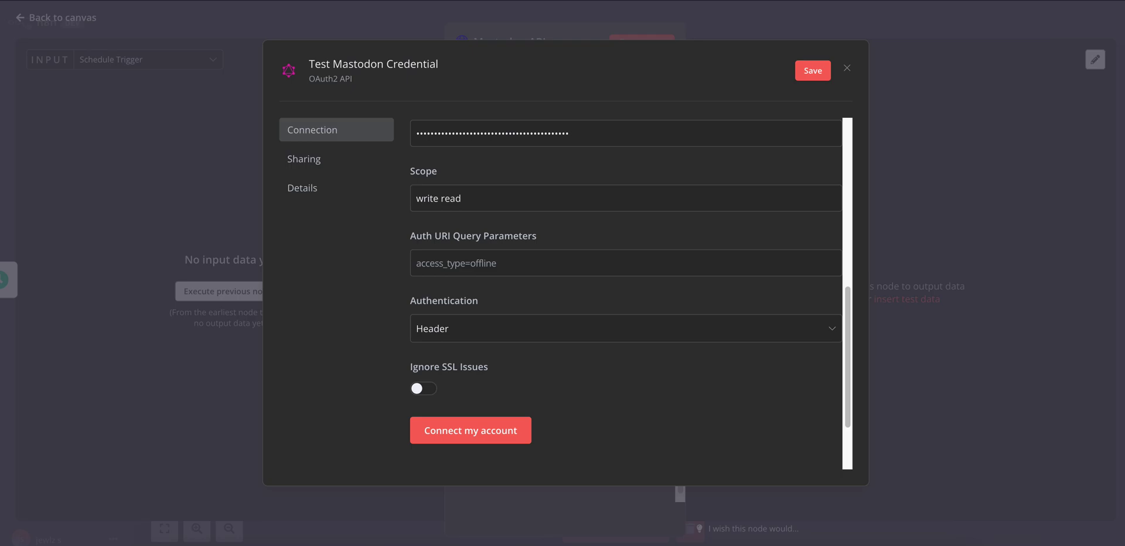
left_click(573, 322)
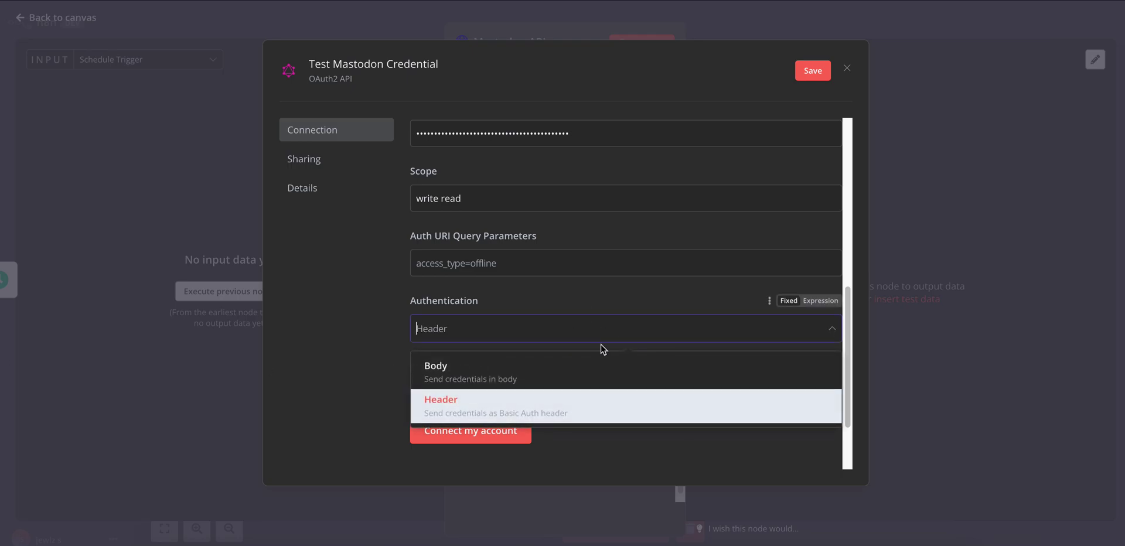
left_click(445, 381)
scroll(630, 421, "down", 1)
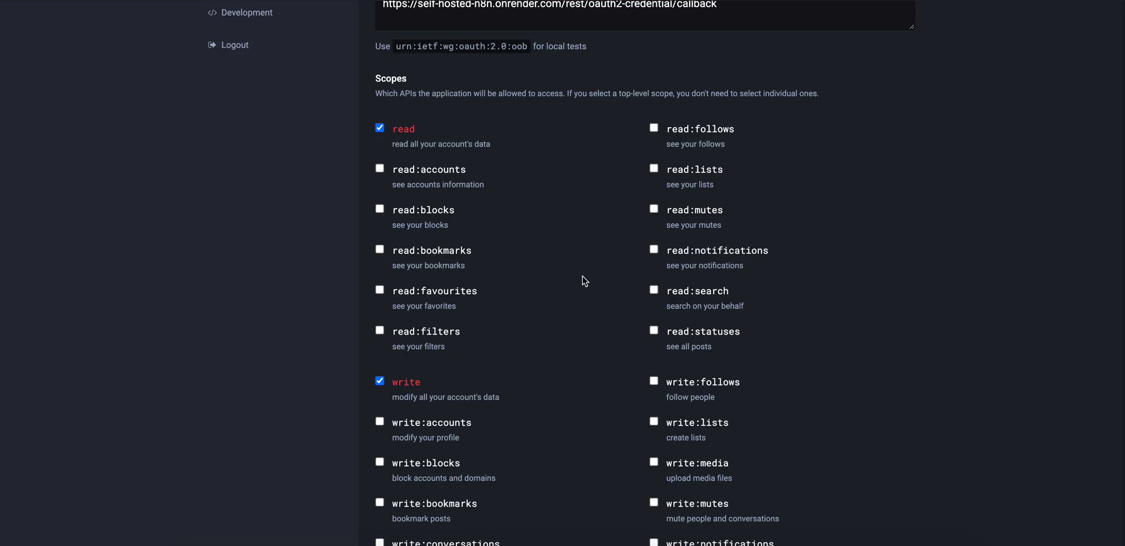
Switch to Mastodon, save the changes to the application, and review its redirect URI and scopes
scroll(575, 419, "down", 10)
left_click(570, 526)
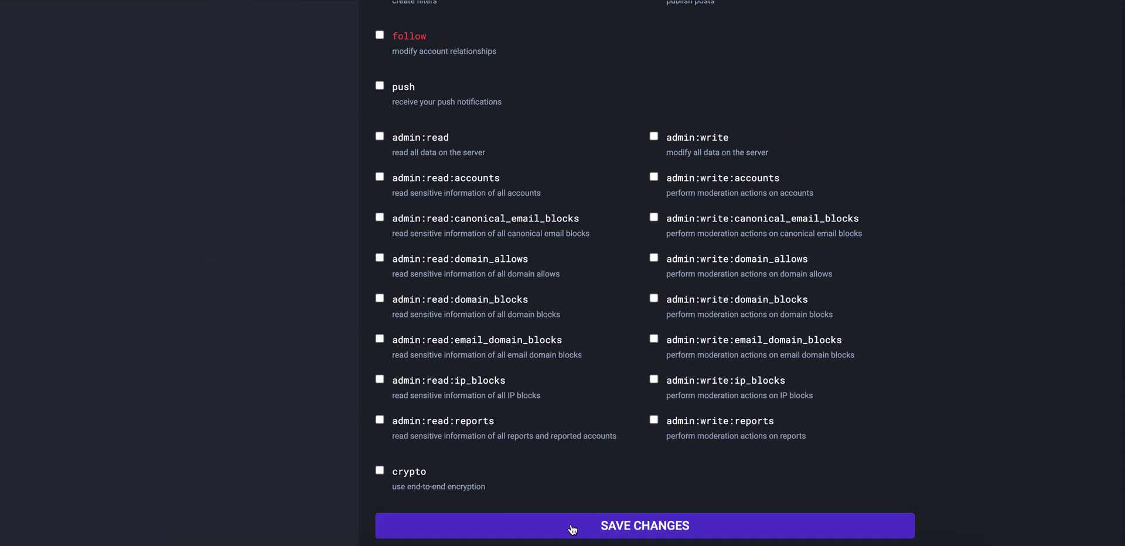
scroll(586, 335, "down", 7)
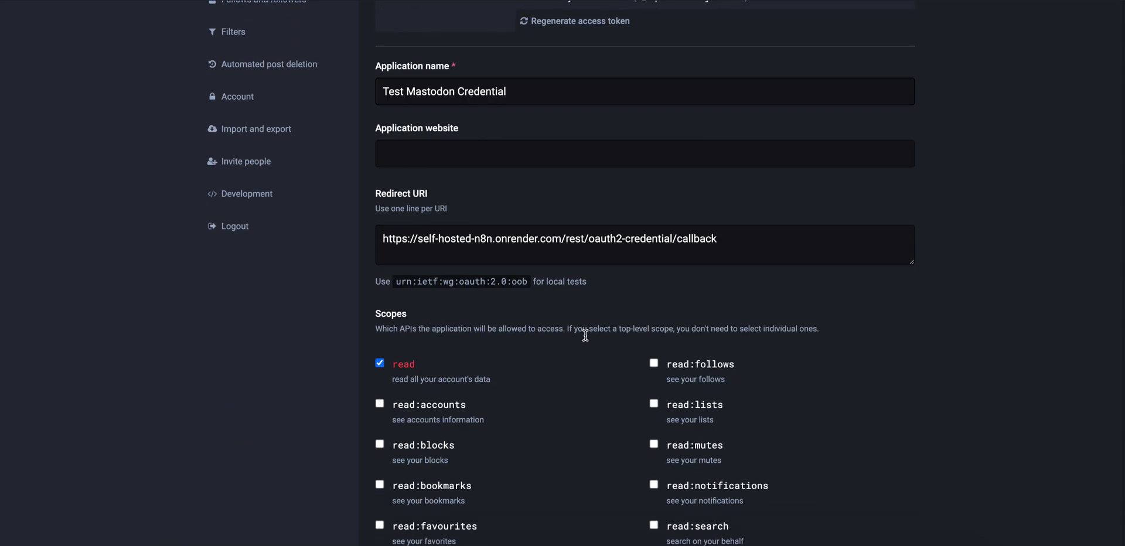
scroll(533, 339, "up", 3)
scroll(587, 472, "down", 14)
scroll(520, 406, "up", 14)
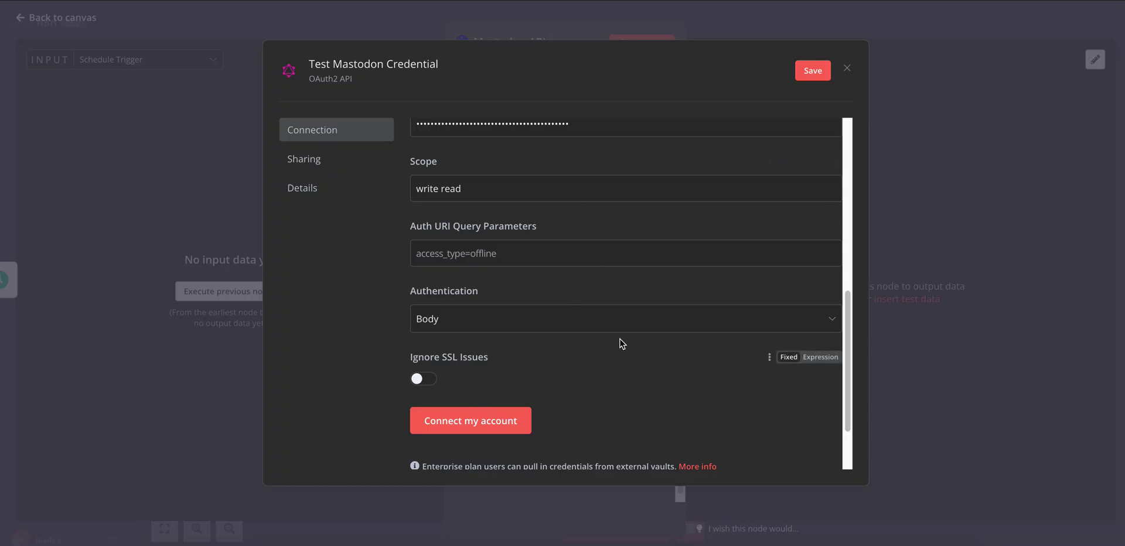
Return to n8n, check the connection settings, and save the Test Mastodon Credential
scroll(621, 344, "up", 3)
scroll(620, 344, "down", 5)
scroll(619, 344, "up", 5)
left_click(820, 79)
Connect the Mastodon account to the credential and close the OAuth callback window
scroll(645, 318, "down", 4)
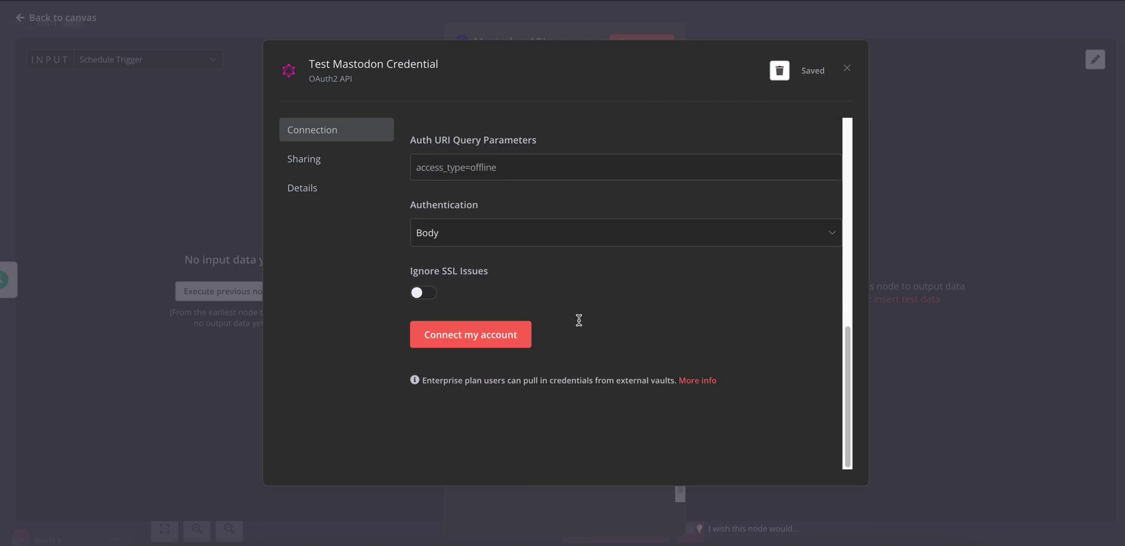
left_click(452, 329)
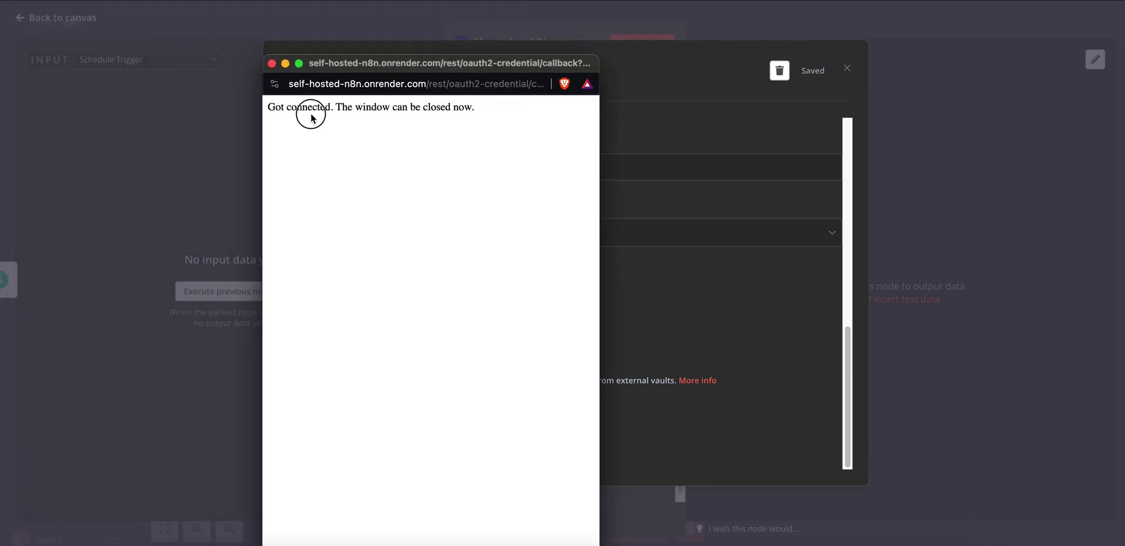
triple_click(277, 104)
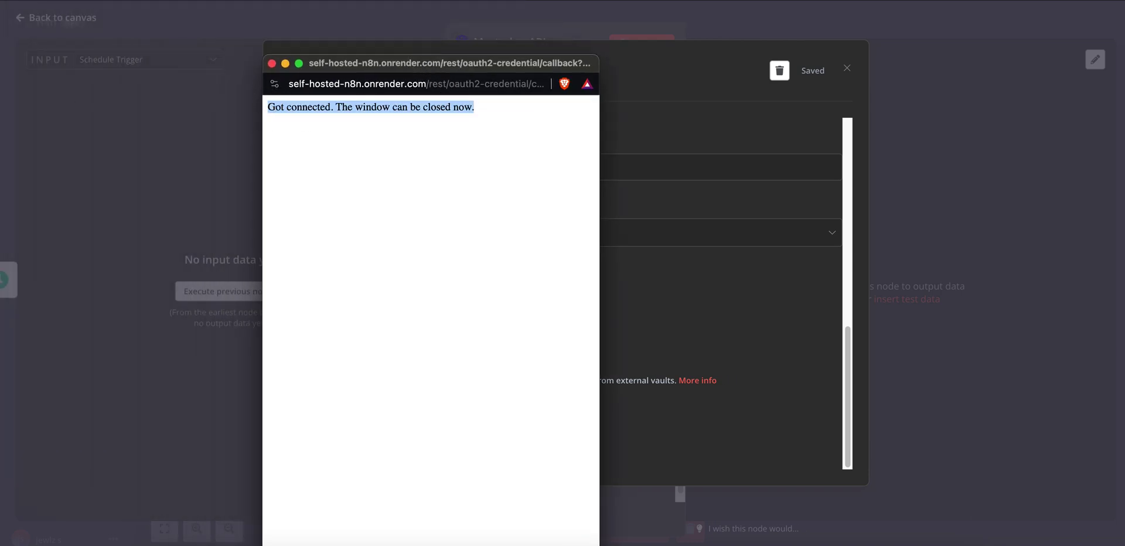
left_click_drag(458, 65, 644, 5)
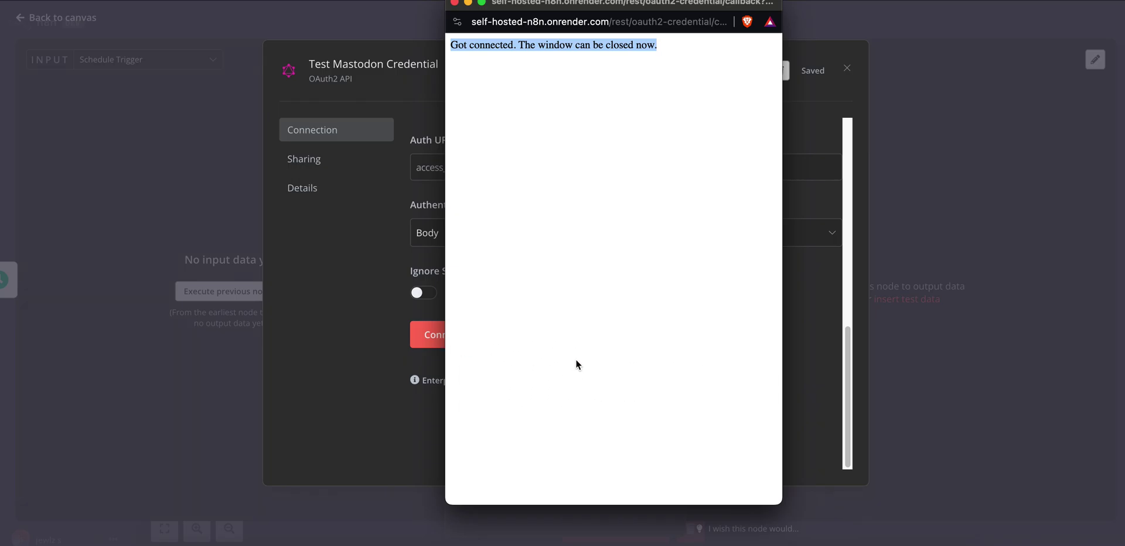
left_click(529, 382)
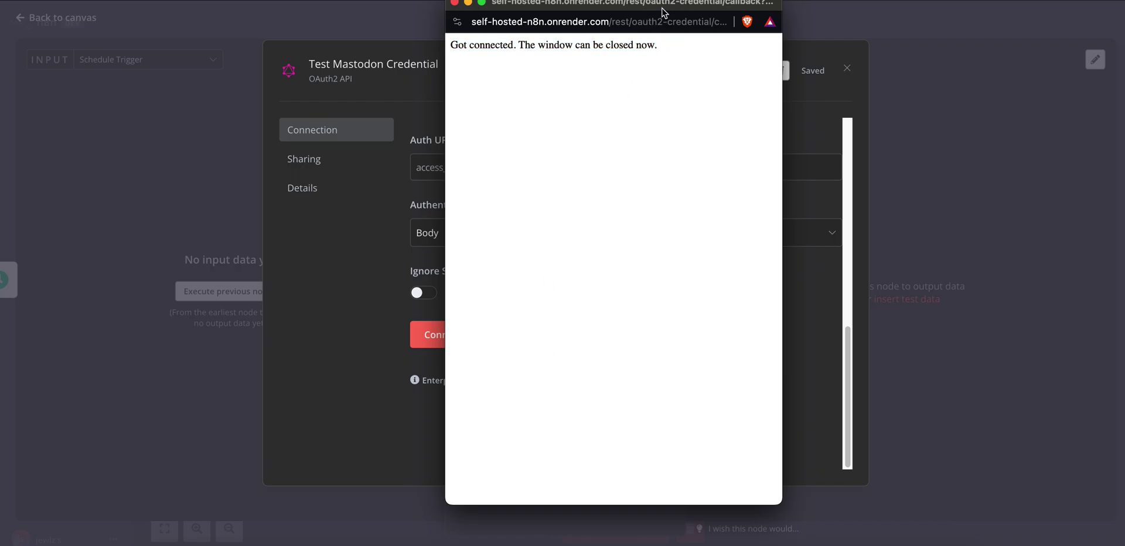
left_click_drag(662, 12, 665, 50)
left_click_drag(667, 89, 461, 88)
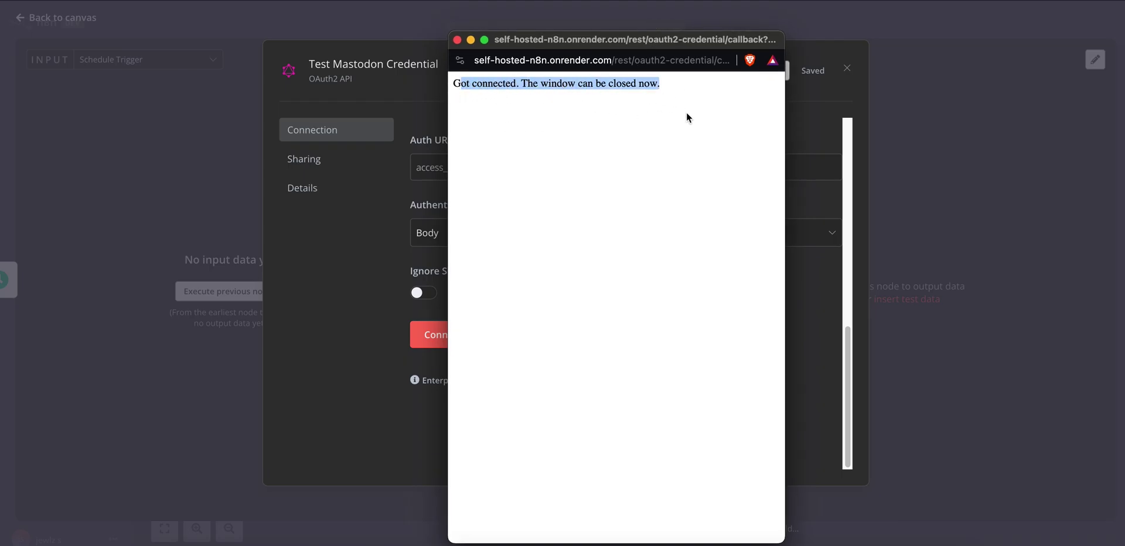
left_click(715, 89)
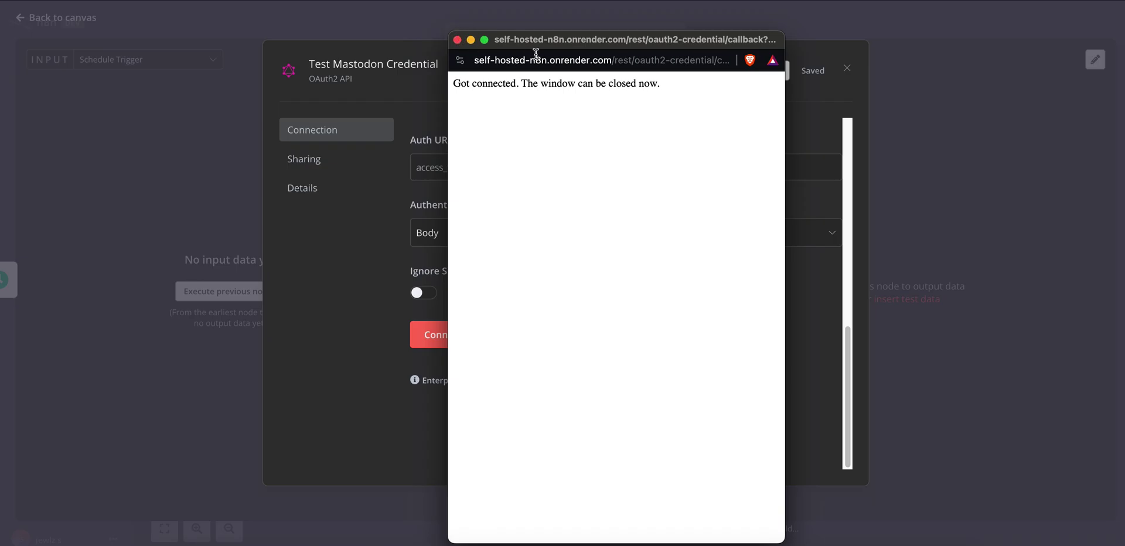
left_click_drag(655, 39, 915, 0)
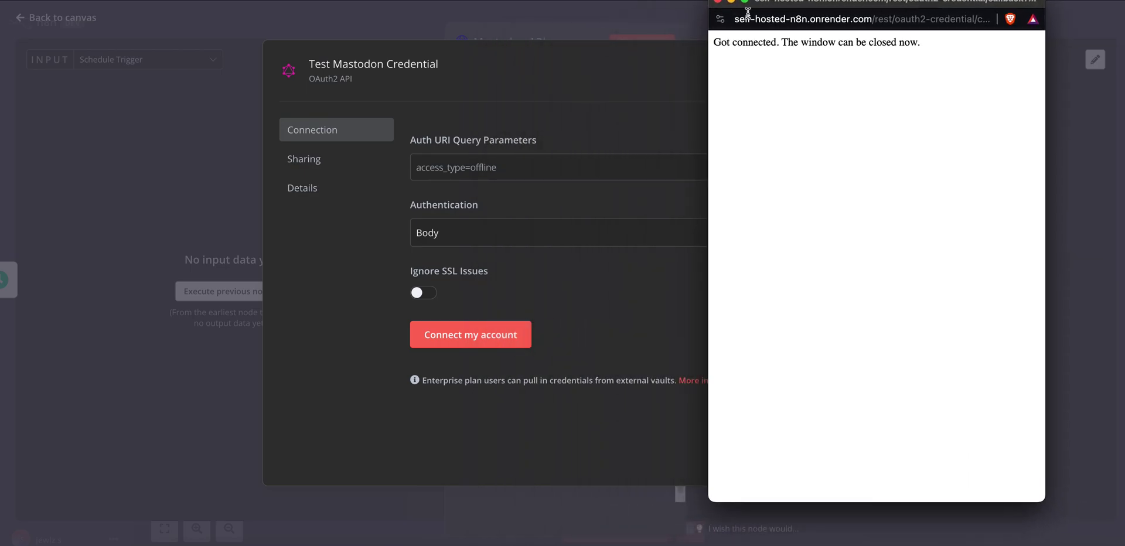
left_click_drag(806, 4, 697, 47)
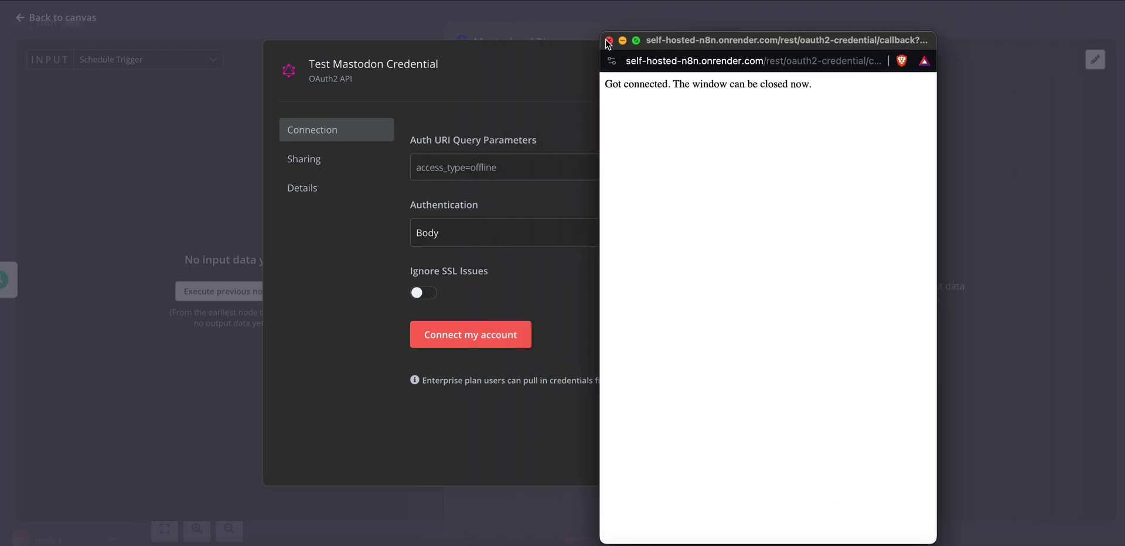
left_click(609, 40)
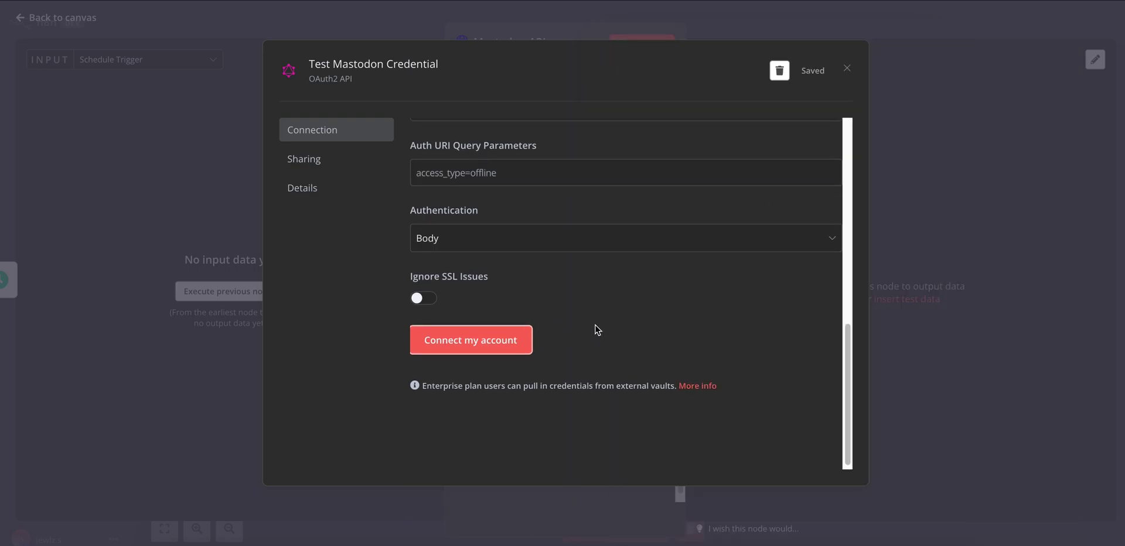
Review the saved credential's connection settings and close it, accepting the prompt to close without connecting
scroll(525, 281, "up", 6)
scroll(522, 270, "up", 3)
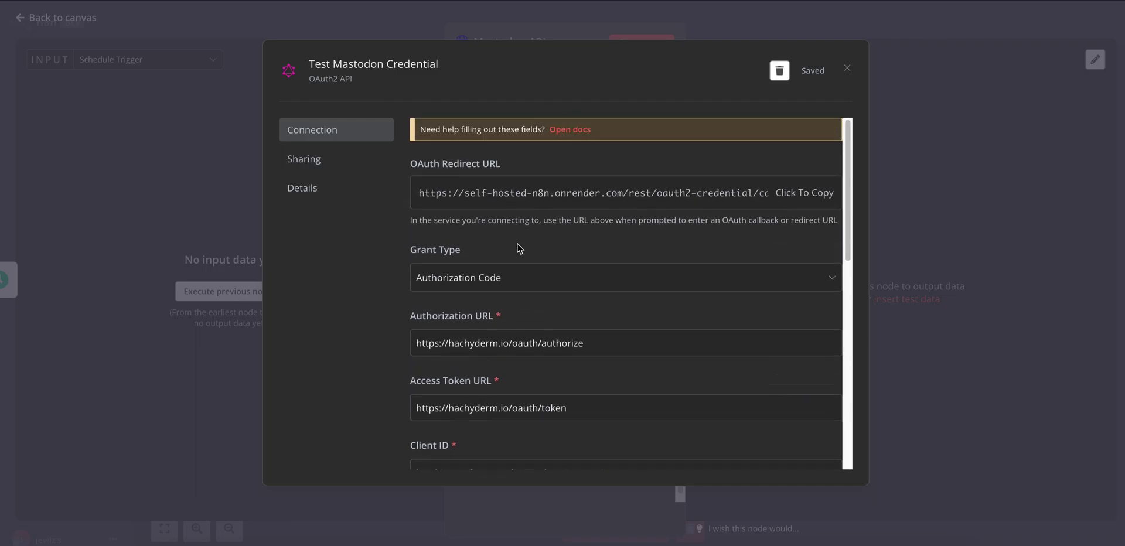
scroll(537, 266, "down", 10)
scroll(706, 285, "up", 10)
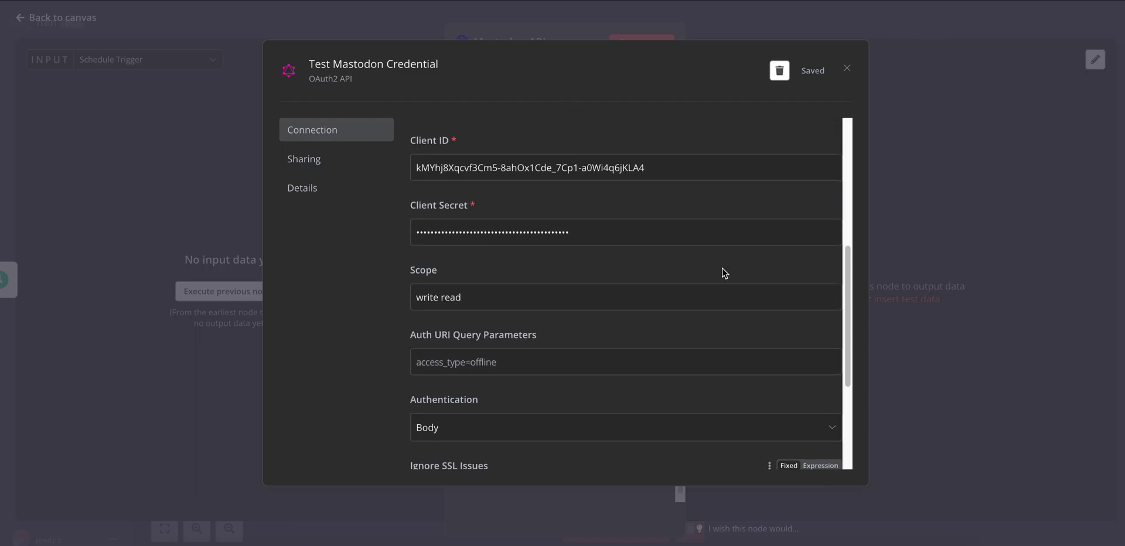
double_click(822, 73)
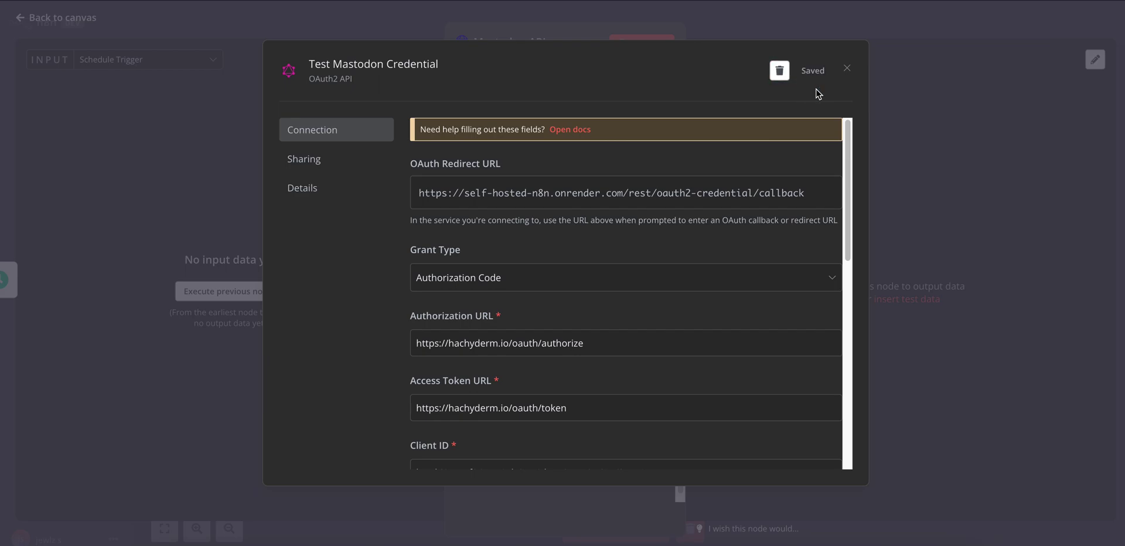
left_click(847, 70)
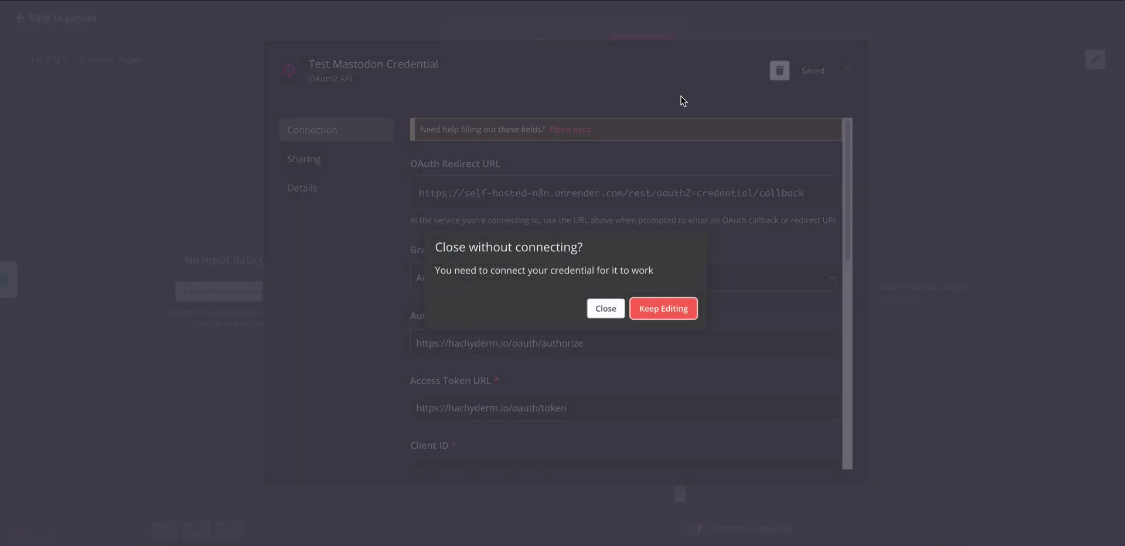
left_click_drag(435, 244, 666, 283)
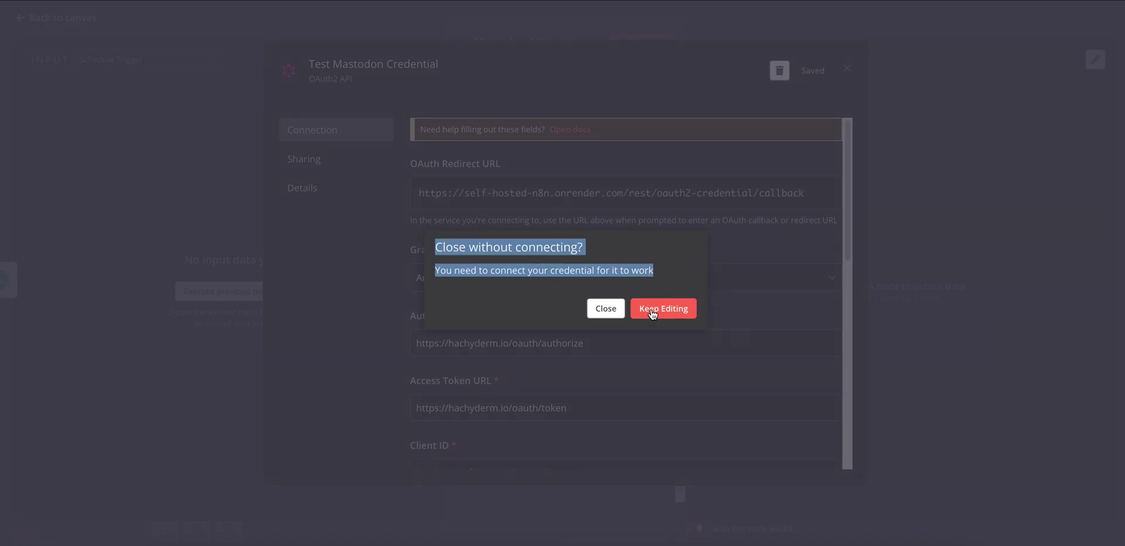
left_click(657, 279)
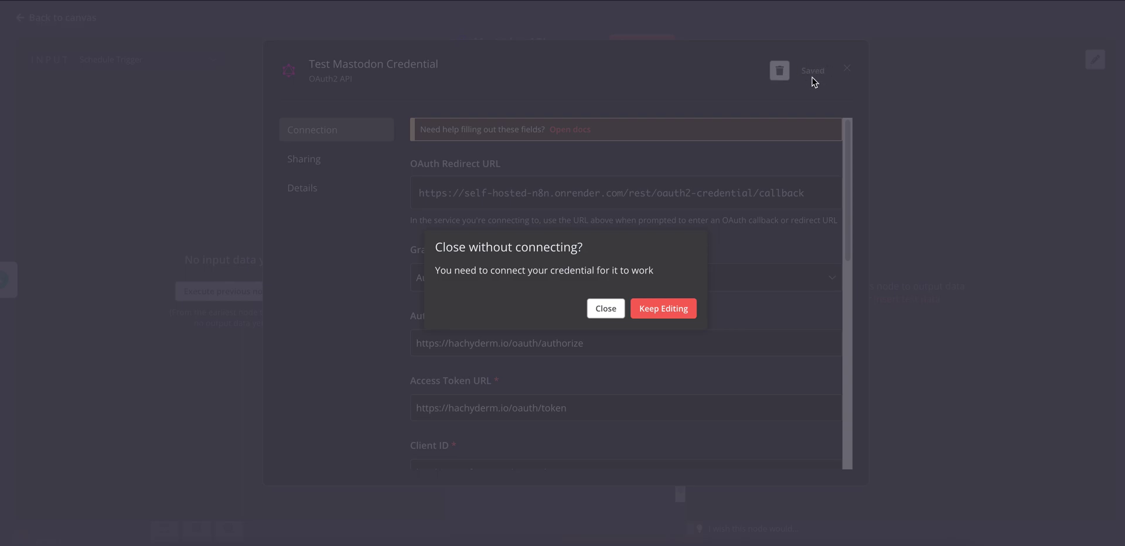
left_click(606, 309)
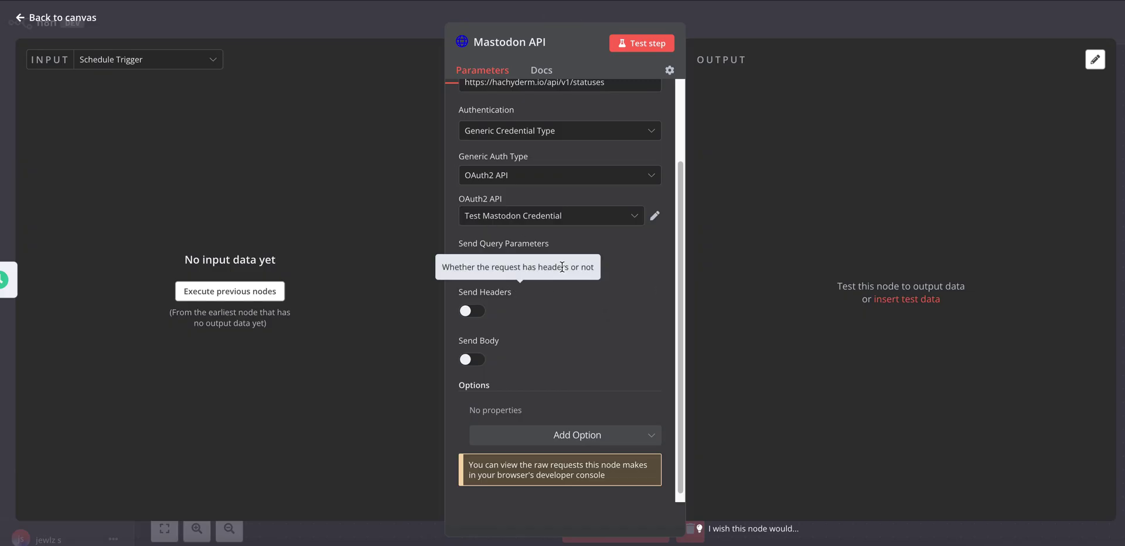
Reopen the Test Mastodon Credential from the Mastodon API node and check its account connection status
scroll(499, 289, "up", 1)
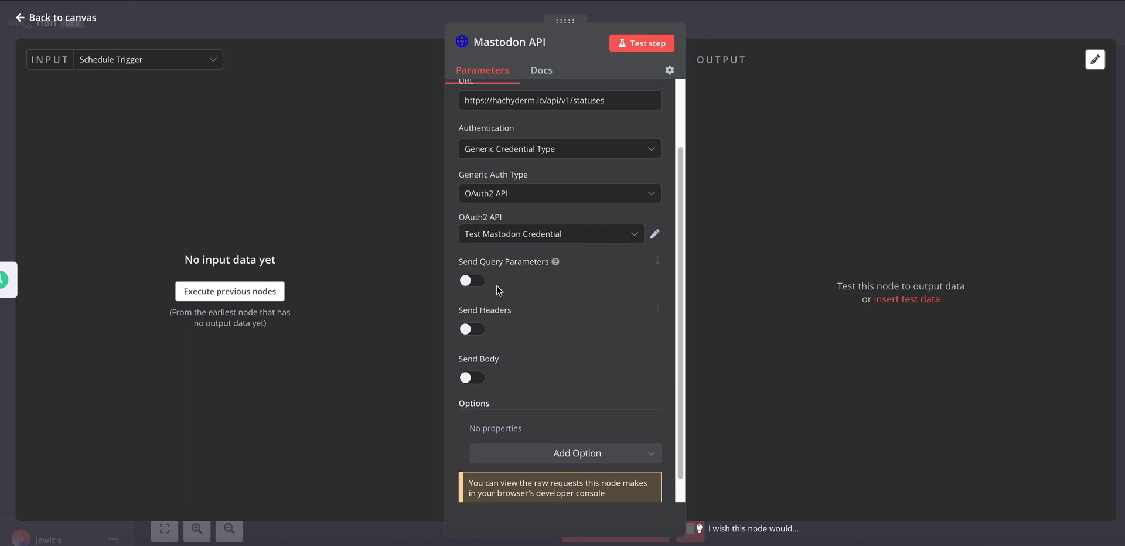
left_click(655, 235)
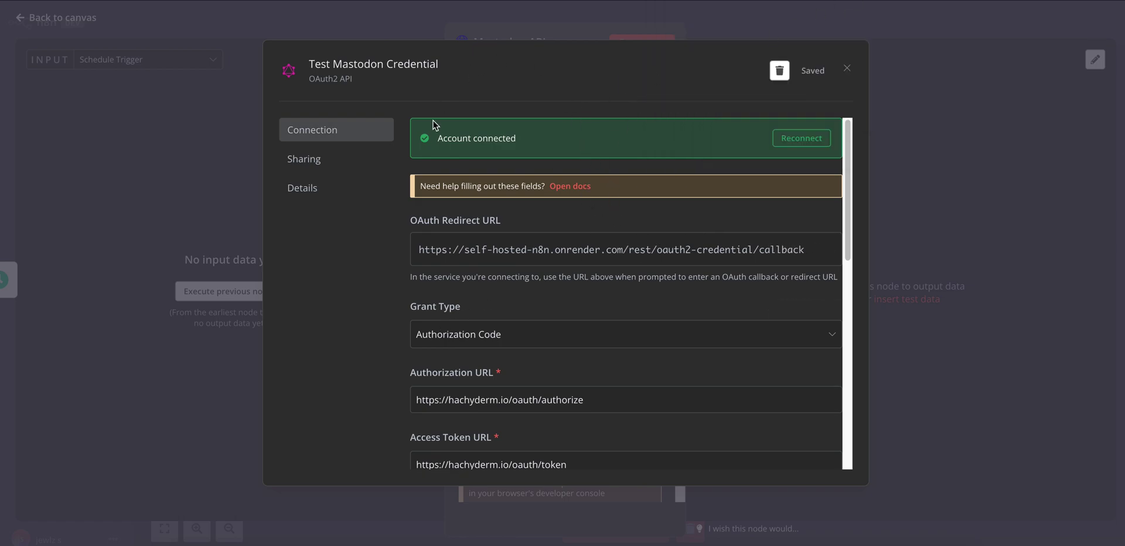
left_click_drag(551, 135, 432, 142)
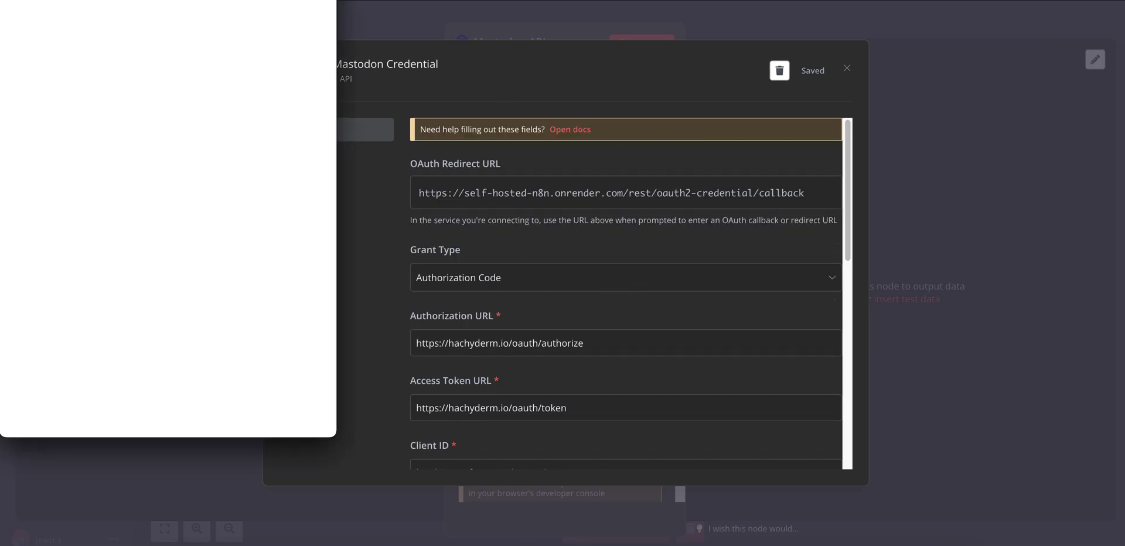
Check the end of the credential's connection settings and close it, confirming to leave without connecting
scroll(579, 260, "down", 10)
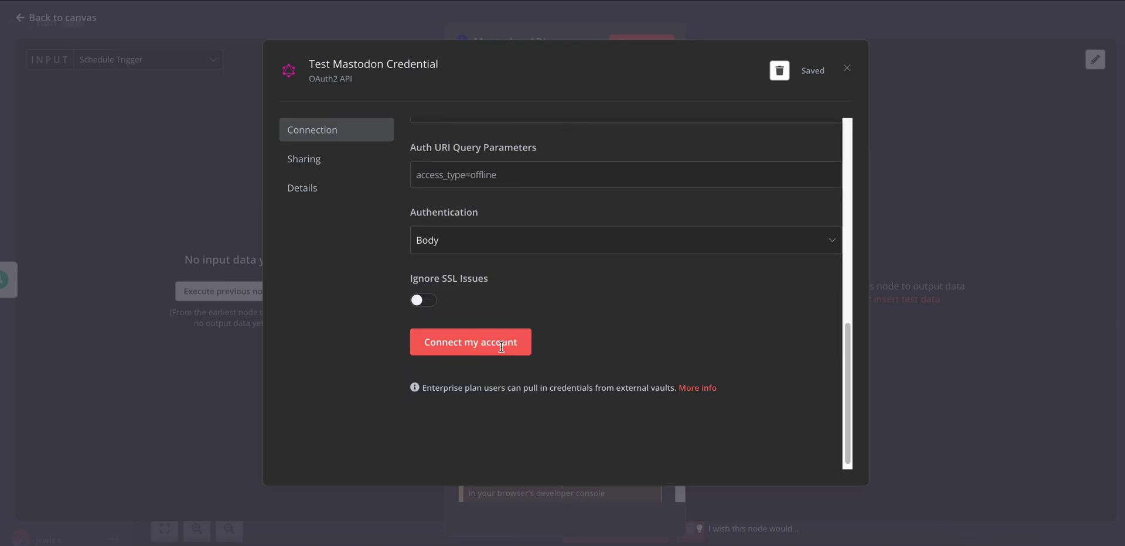
left_click(846, 68)
left_click(591, 309)
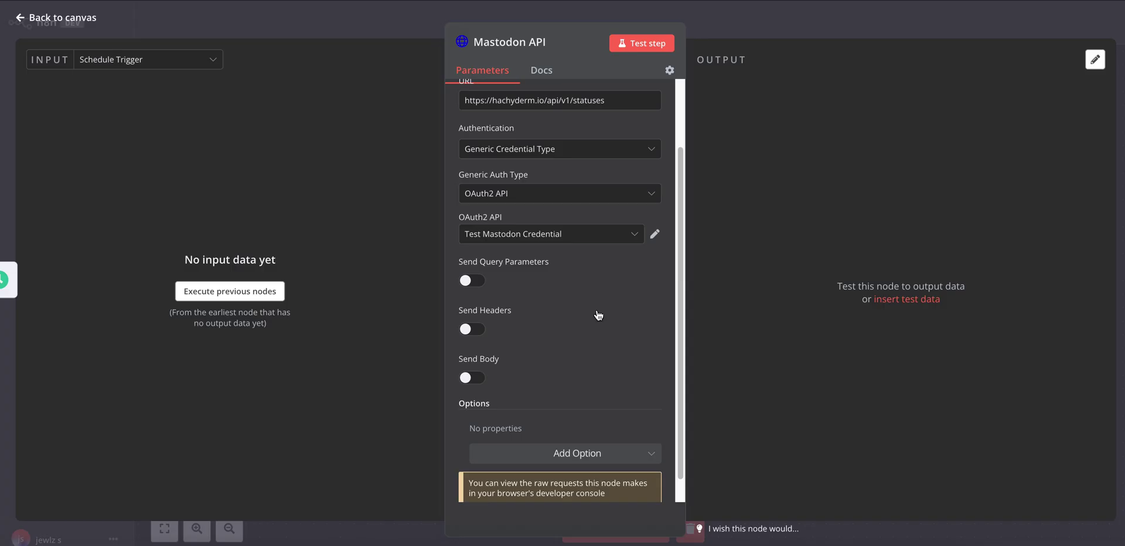
Reopen the Test Mastodon Credential, review its account connection status and settings, and close it
left_click(655, 234)
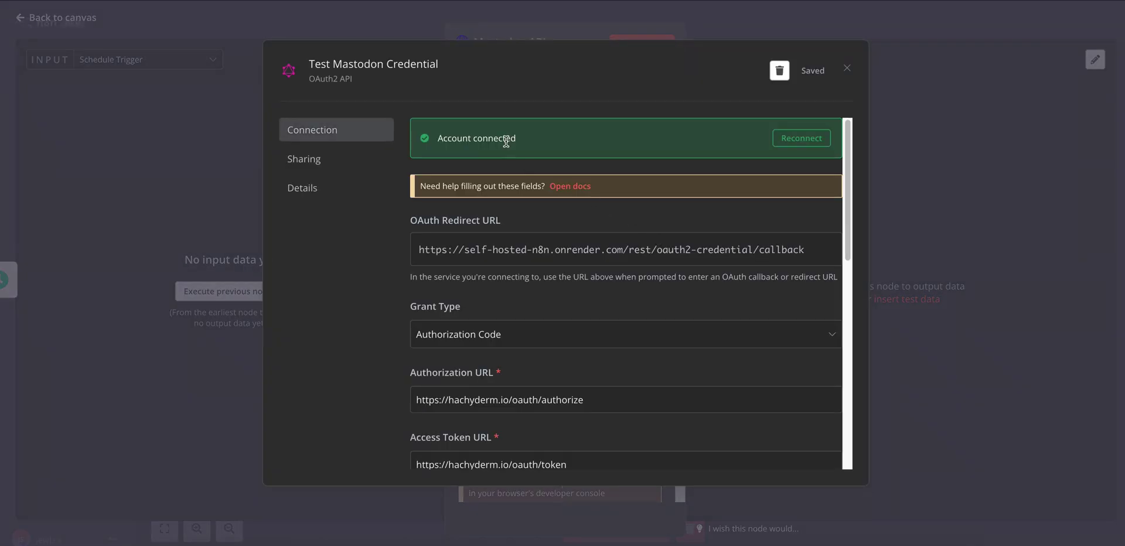
scroll(615, 251, "down", 10)
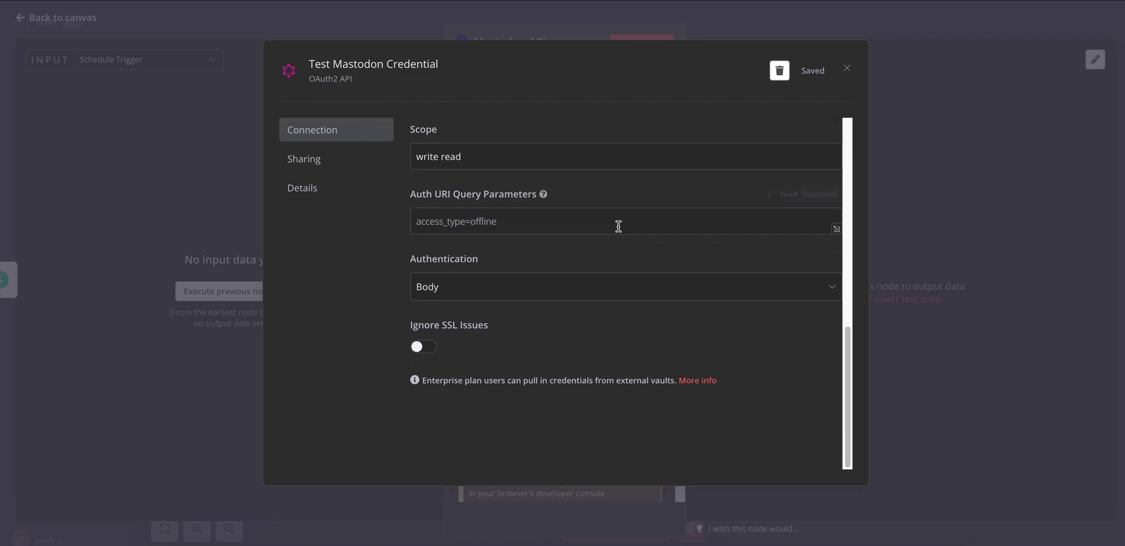
scroll(617, 223, "up", 10)
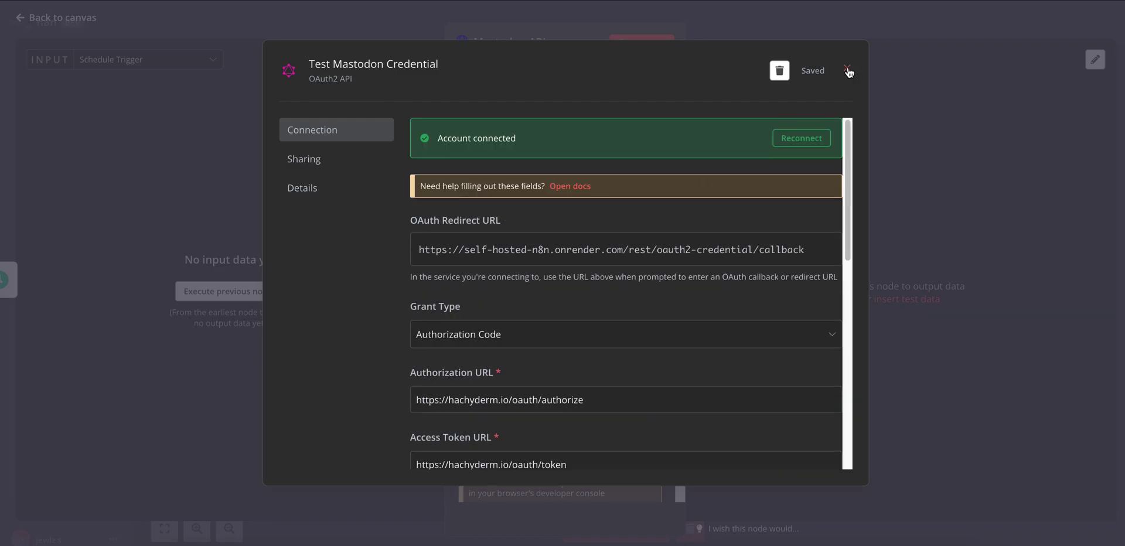
scroll(808, 246, "down", 4)
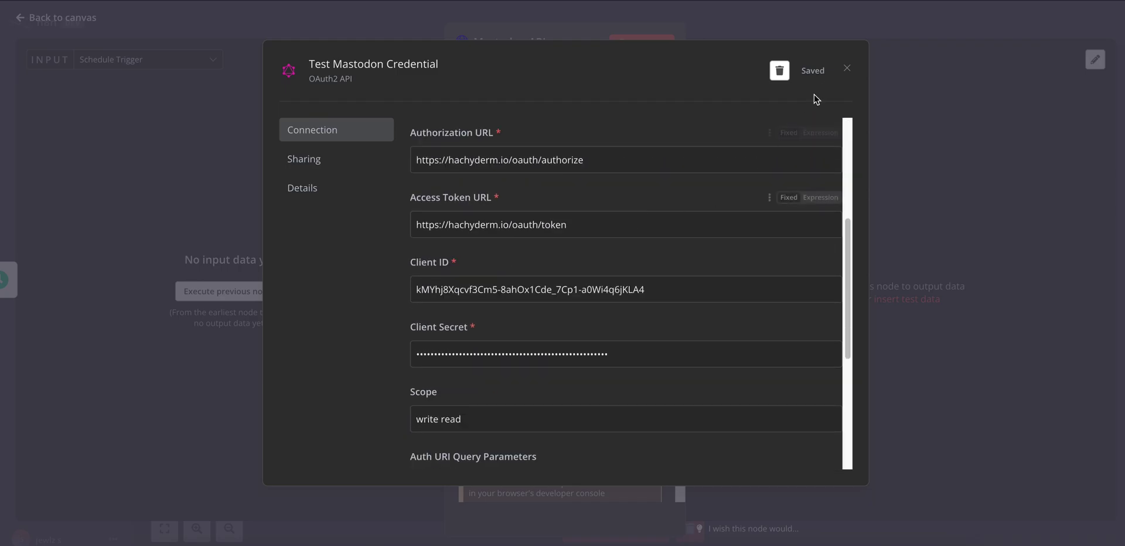
left_click(847, 71)
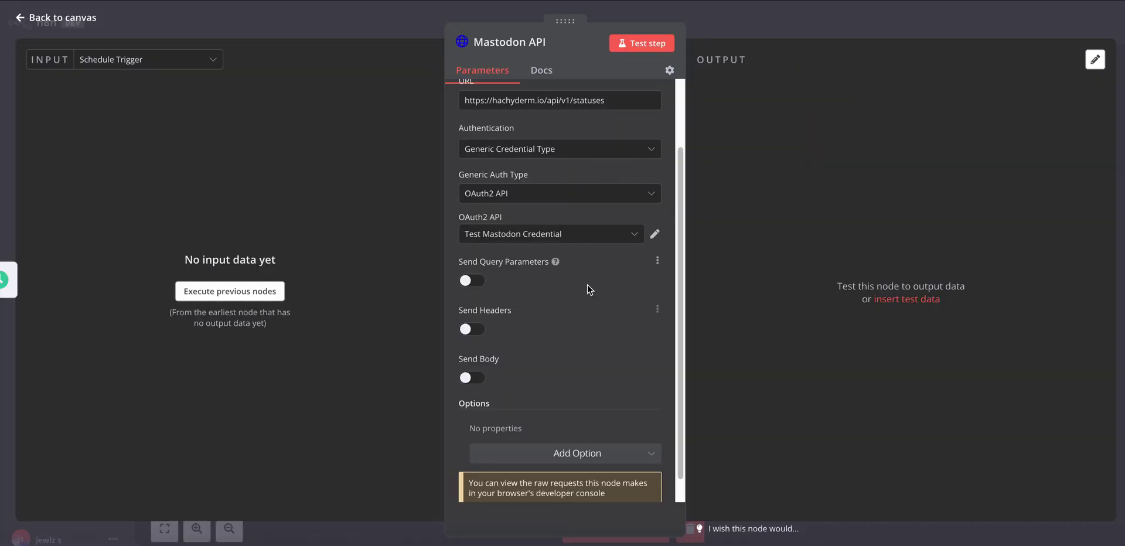
Enable Send Body for the Mastodon API node's POST request
scroll(567, 356, "down", 1)
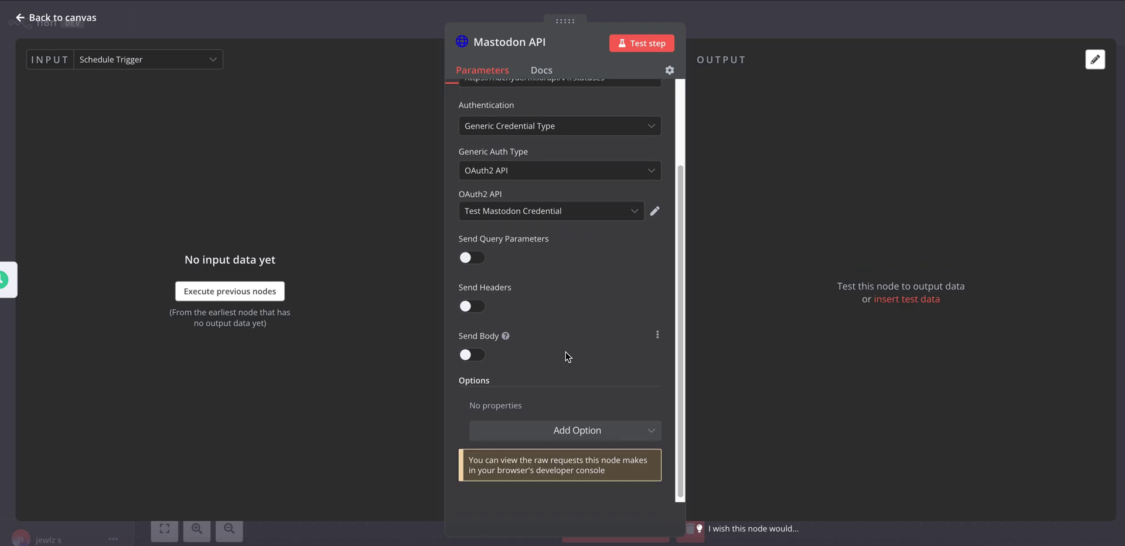
scroll(567, 356, "up", 3)
scroll(567, 356, "down", 3)
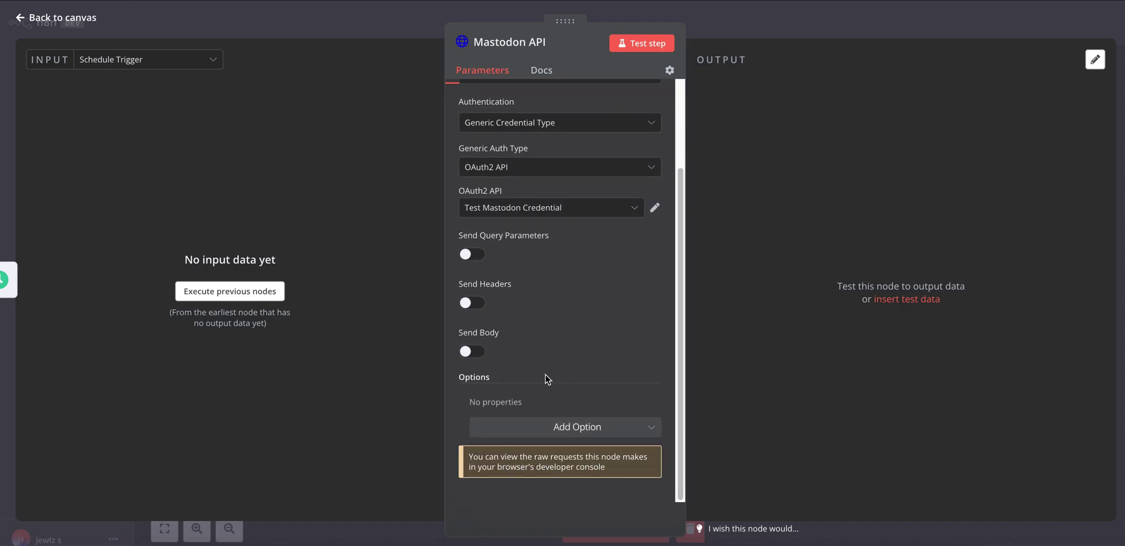
scroll(563, 378, "up", 4)
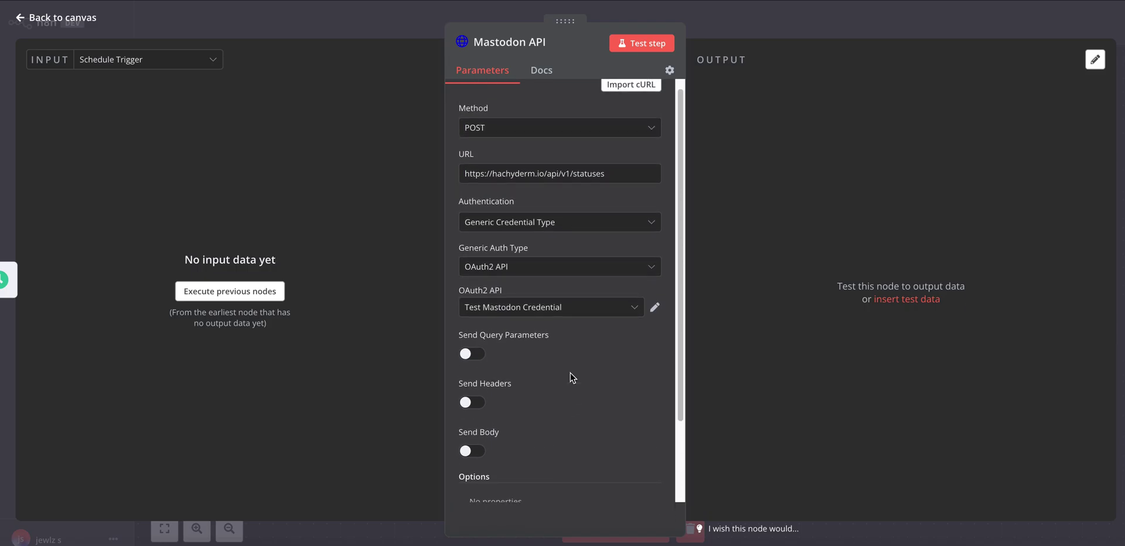
scroll(572, 378, "down", 4)
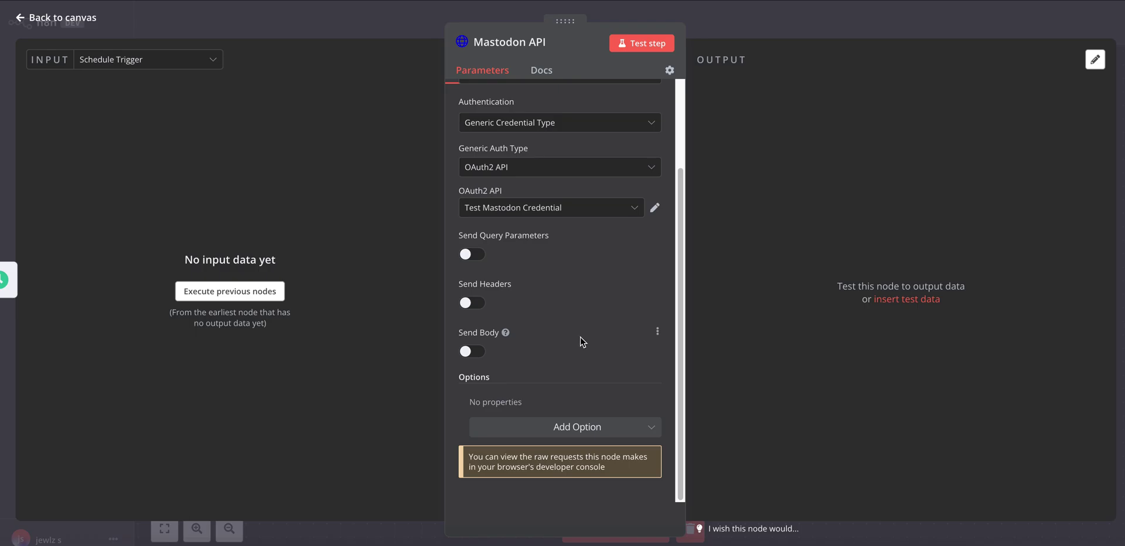
scroll(581, 342, "up", 3)
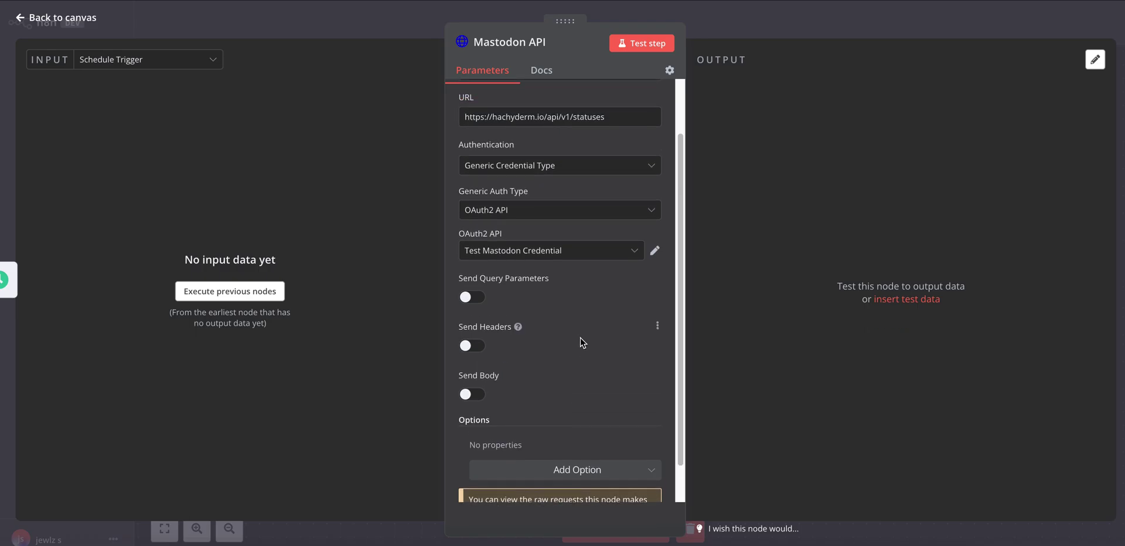
scroll(582, 342, "down", 3)
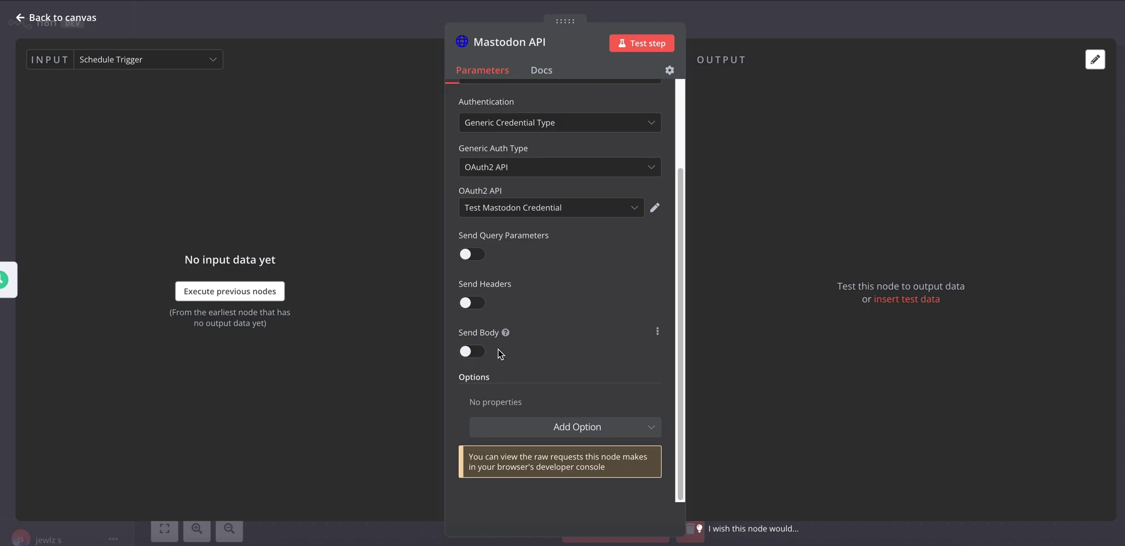
left_click(468, 352)
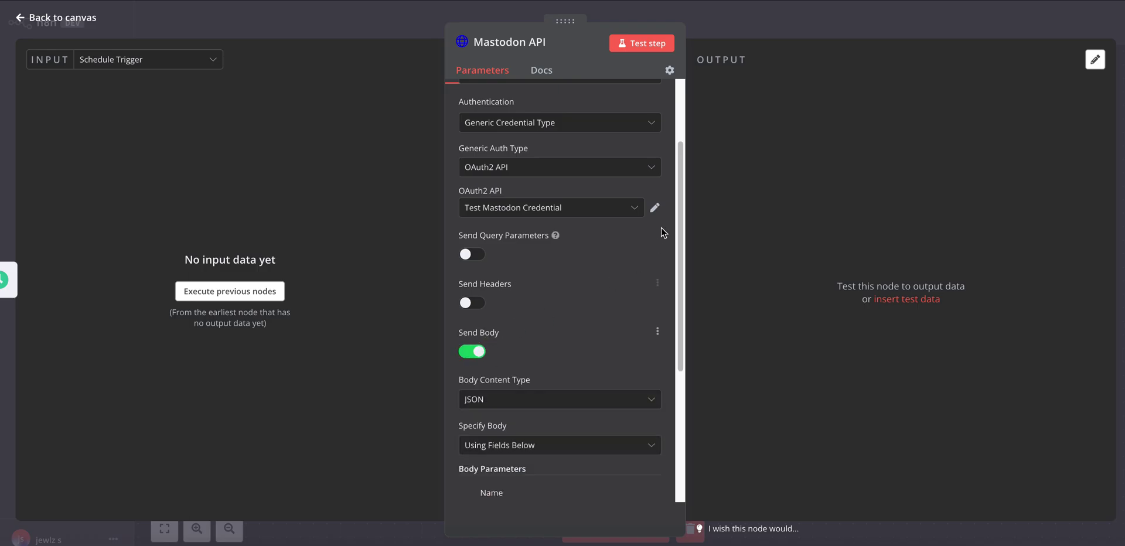
Review the Test Mastodon Credential's scope and authentication settings from the node and close it
left_click(656, 211)
scroll(530, 355, "down", 5)
scroll(531, 356, "down", 3)
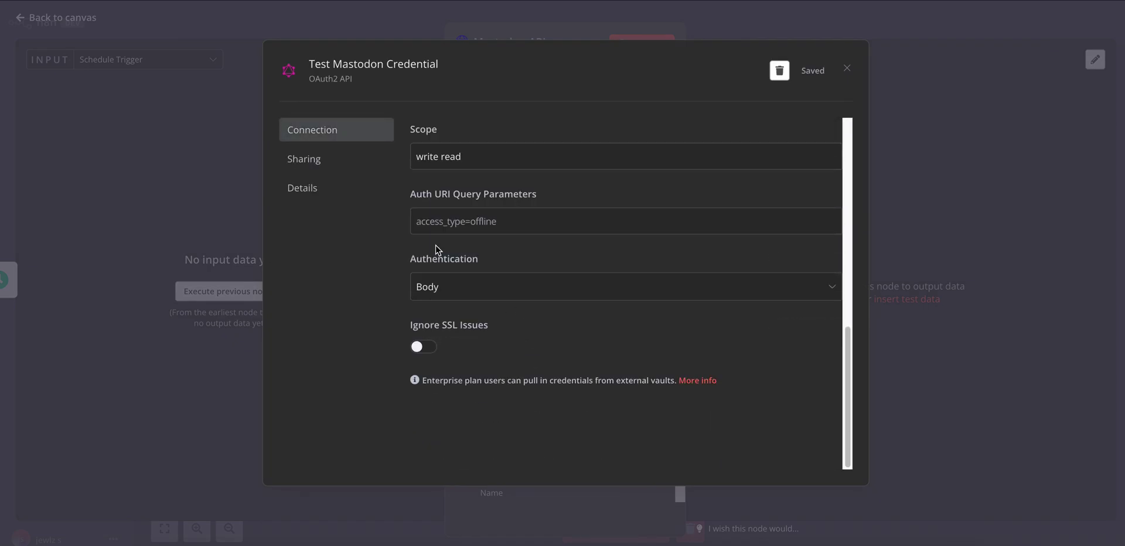
left_click(848, 69)
Name the first body parameter of the Mastodon API request "status"
scroll(562, 349, "down", 3)
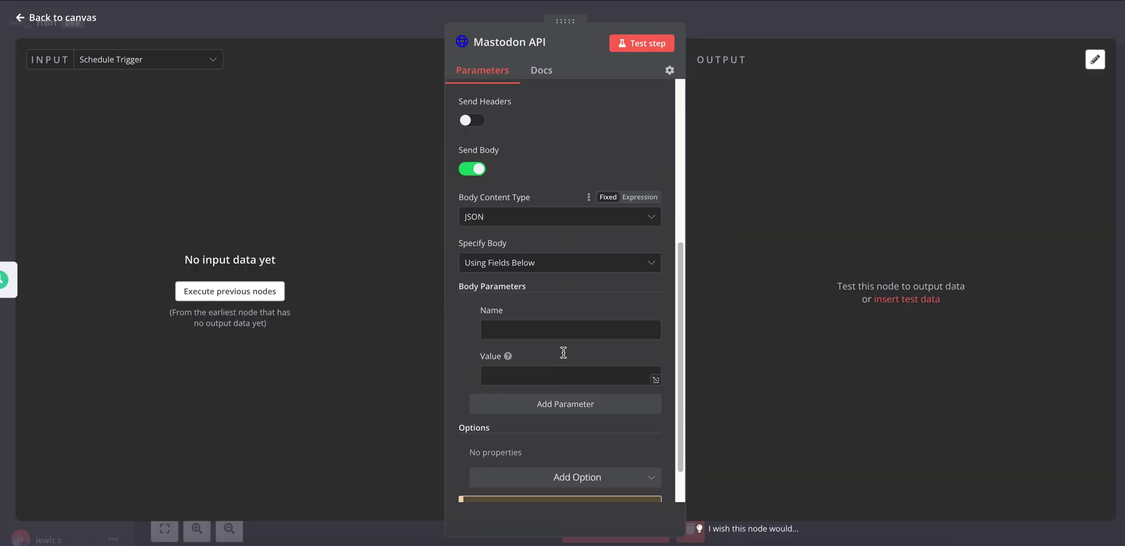
scroll(562, 223, "up", 1)
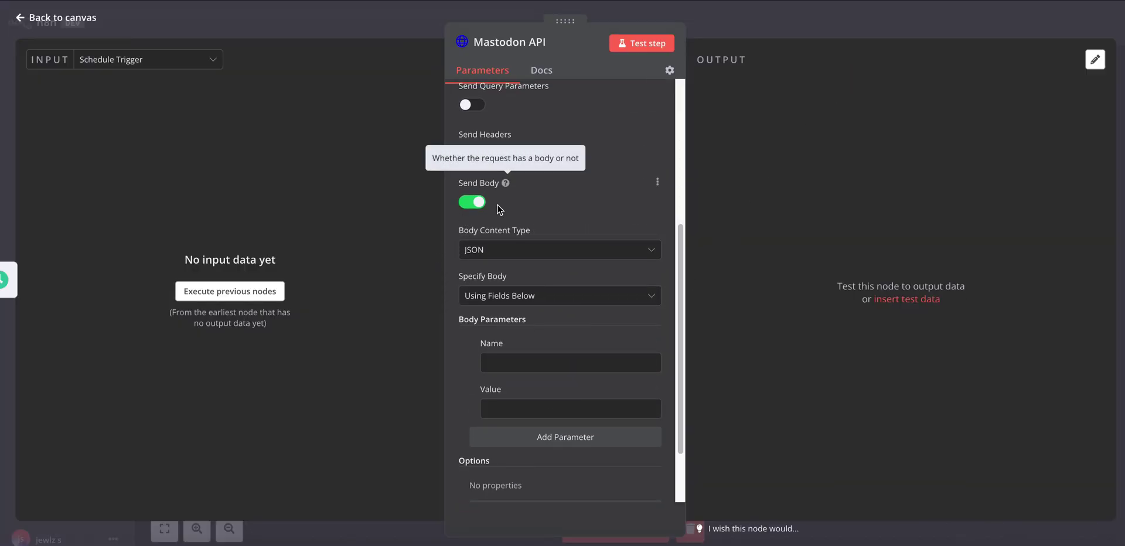
scroll(499, 187, "up", 3)
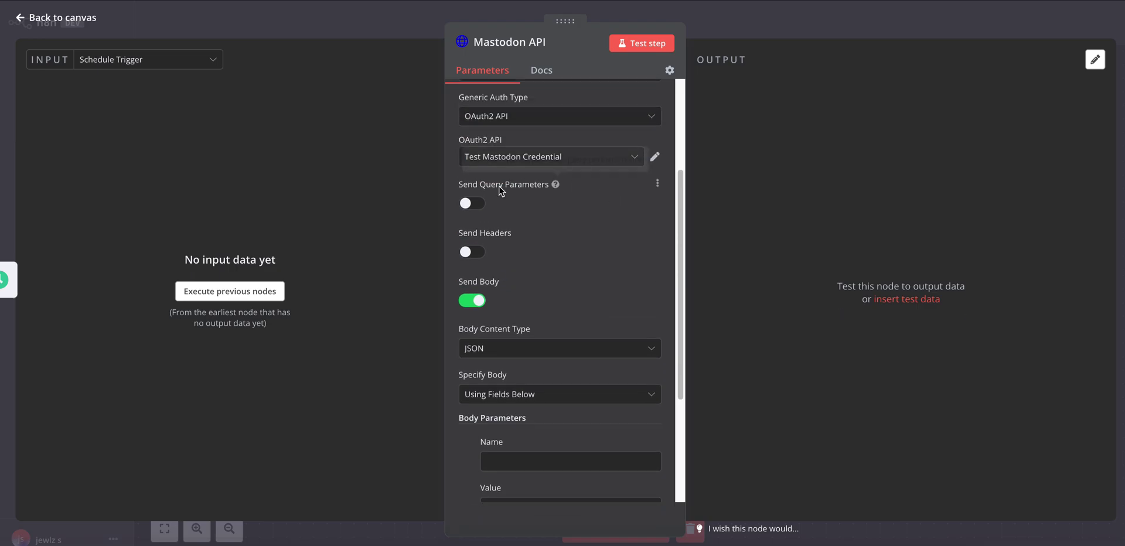
scroll(603, 331, "down", 2)
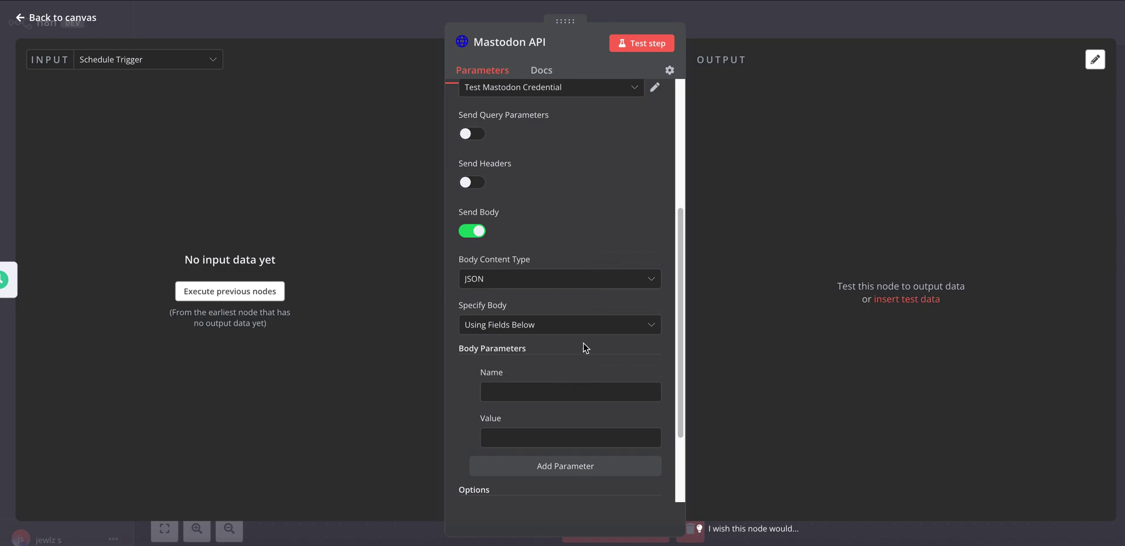
mouse_move(532, 319)
scroll(586, 369, "down", 1)
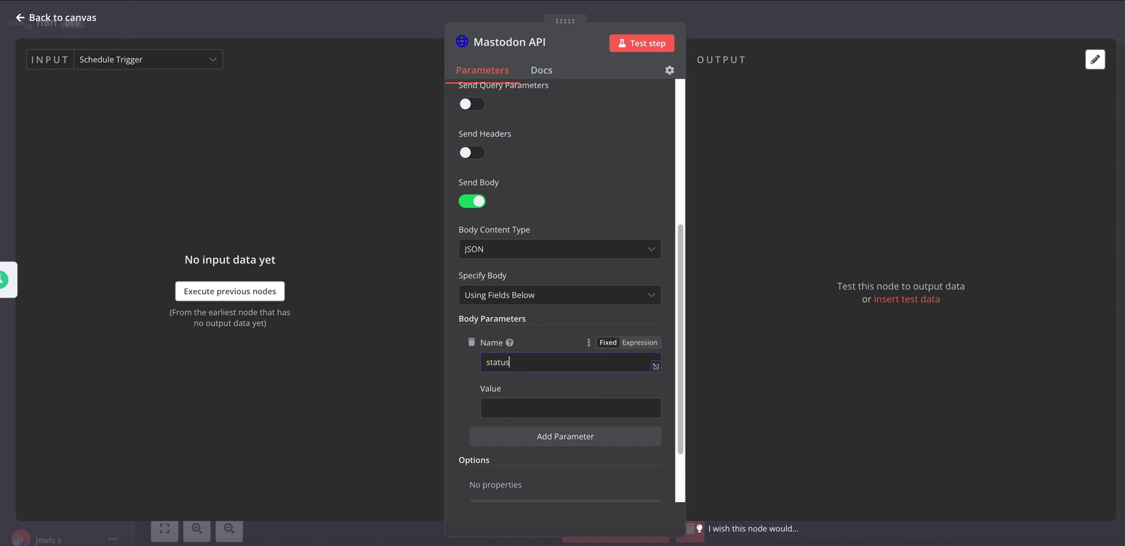
Set the status body parameter's value to "a test for a youtube video. :)"
scroll(507, 391, "down", 1)
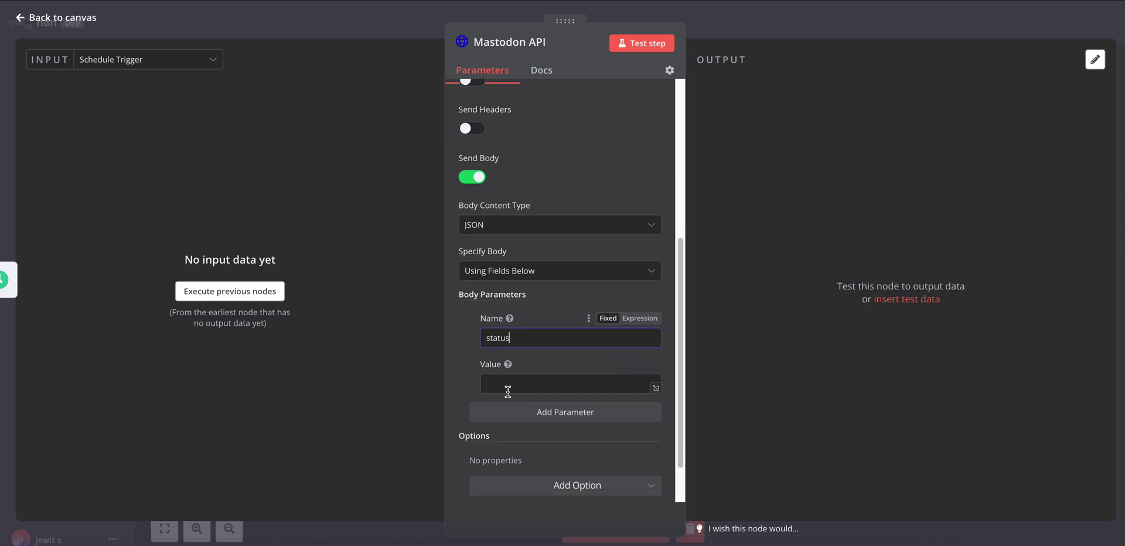
left_click(507, 389)
type("test")
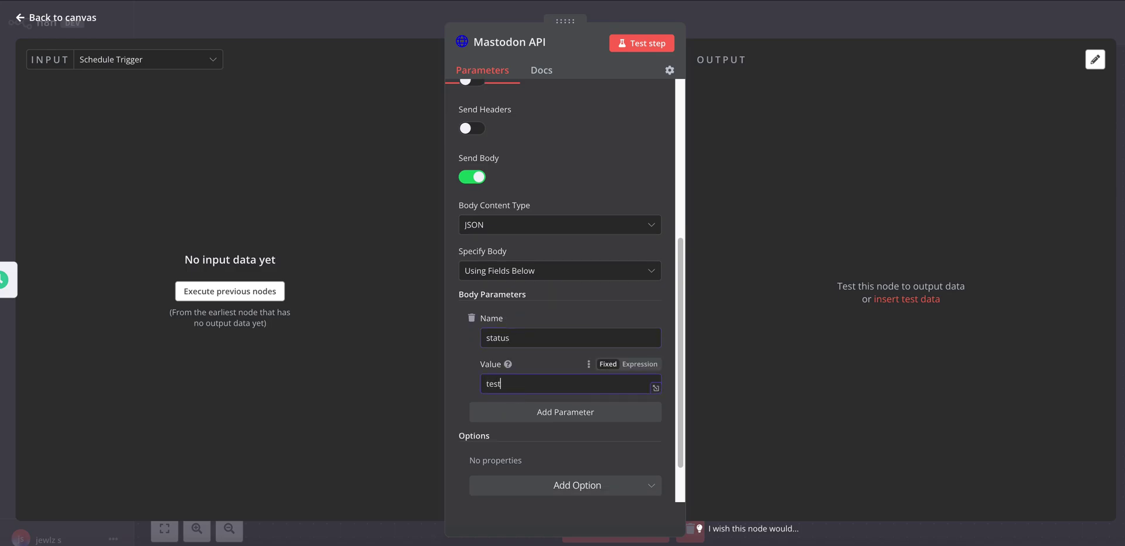
type(".")
key("ctrl+a")
type("a")
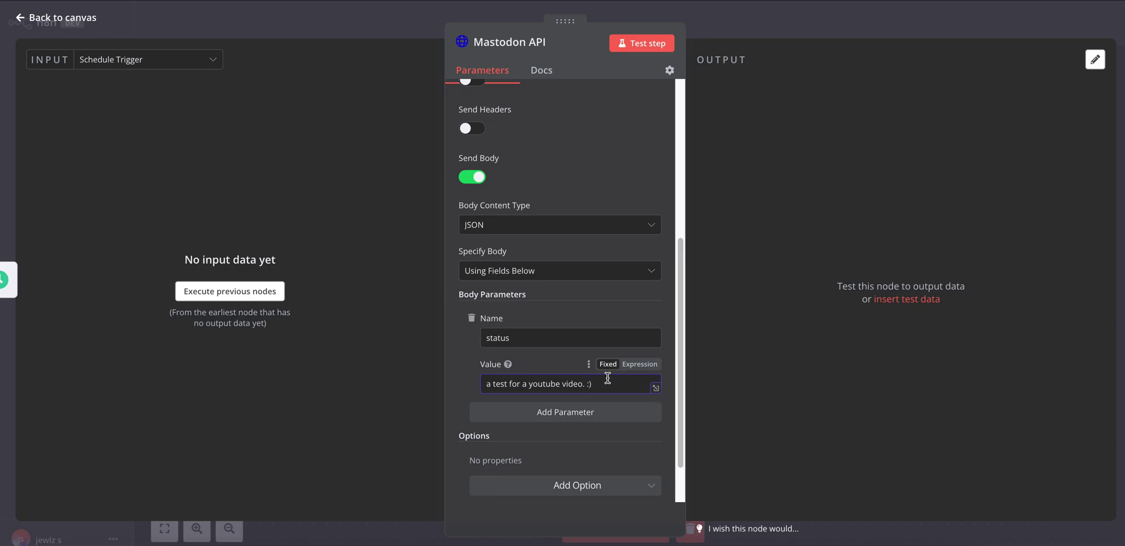
View the status value in the expanded editor, and try Expression mode on the parameter name before restoring Fixed
left_click(656, 388)
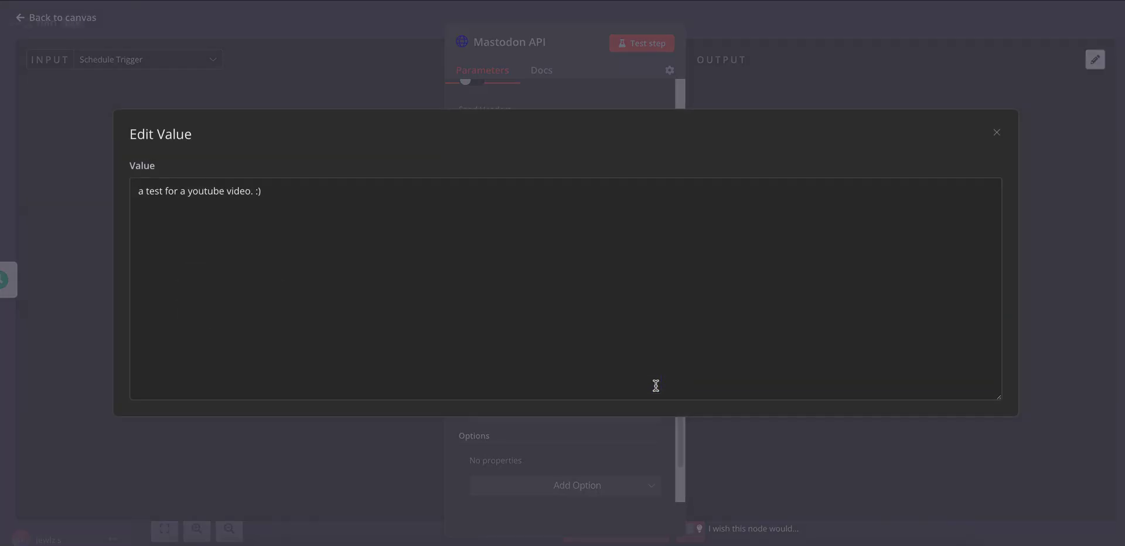
left_click(577, 475)
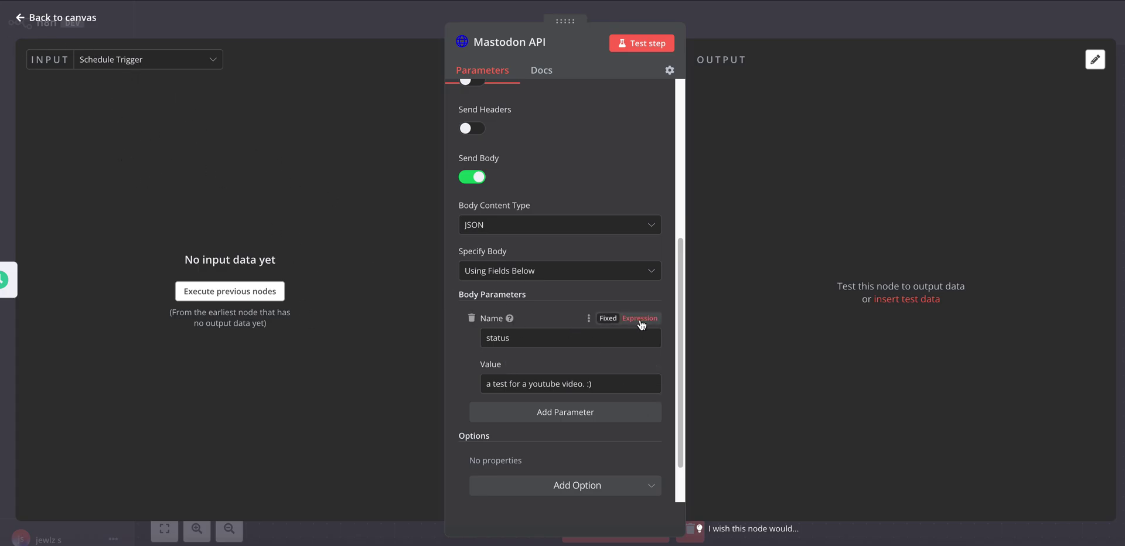
left_click(639, 318)
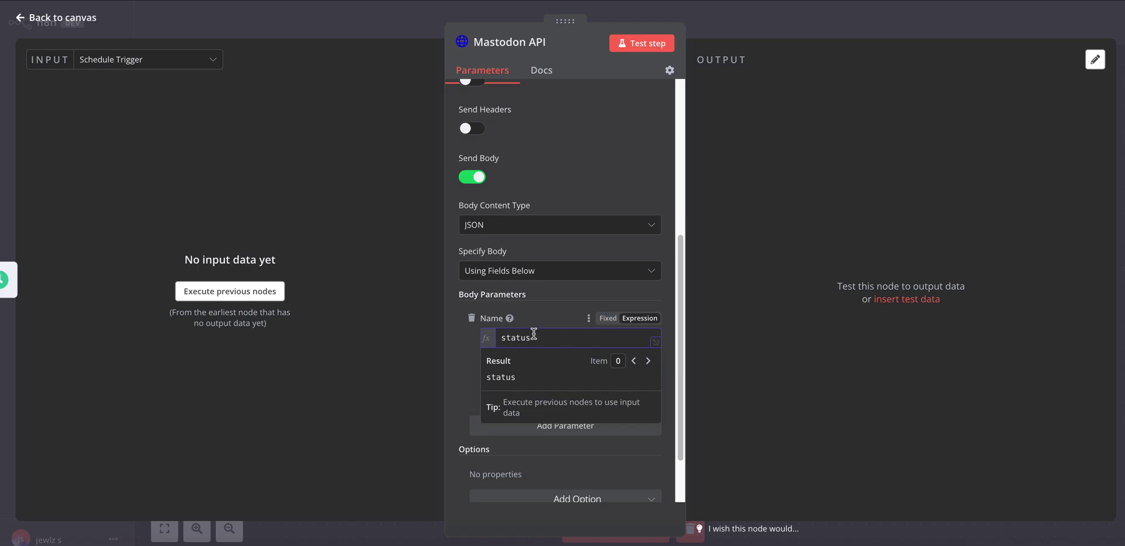
left_click(607, 319)
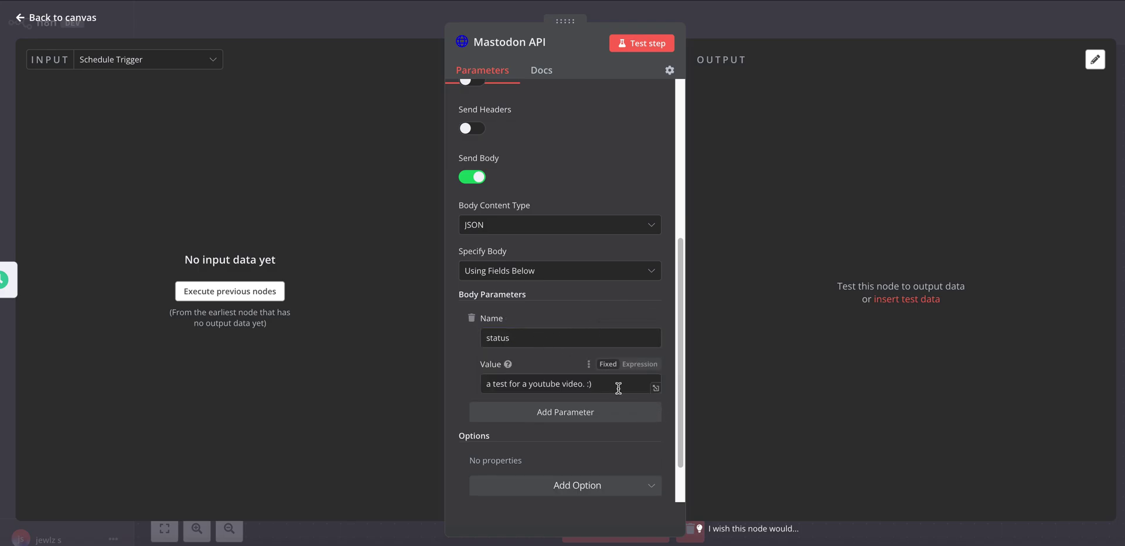
Try Expression mode on the status value, return it to Fixed, and view the text in the expanded editor
left_click(640, 363)
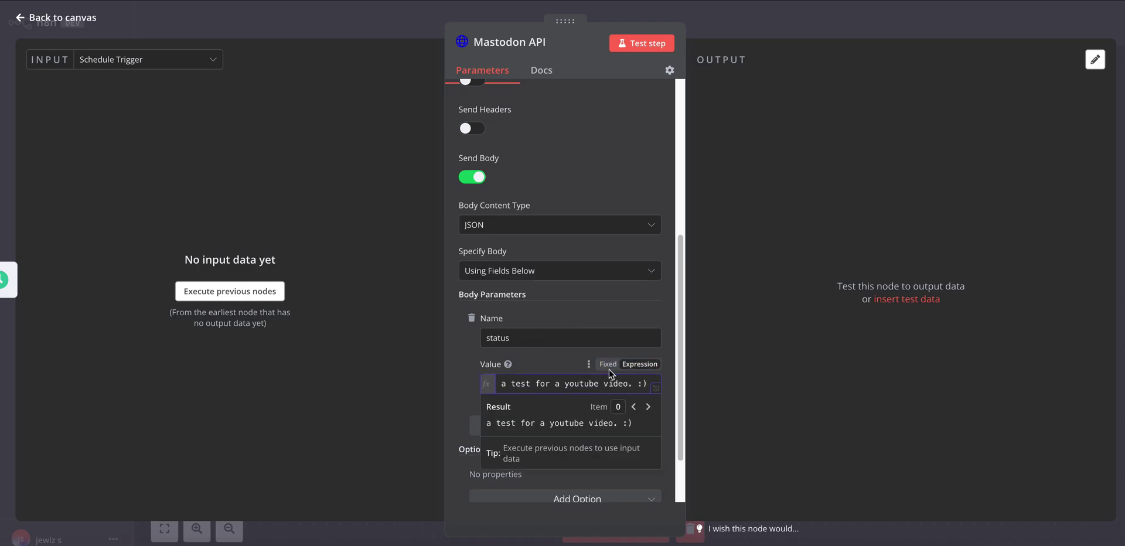
left_click(605, 364)
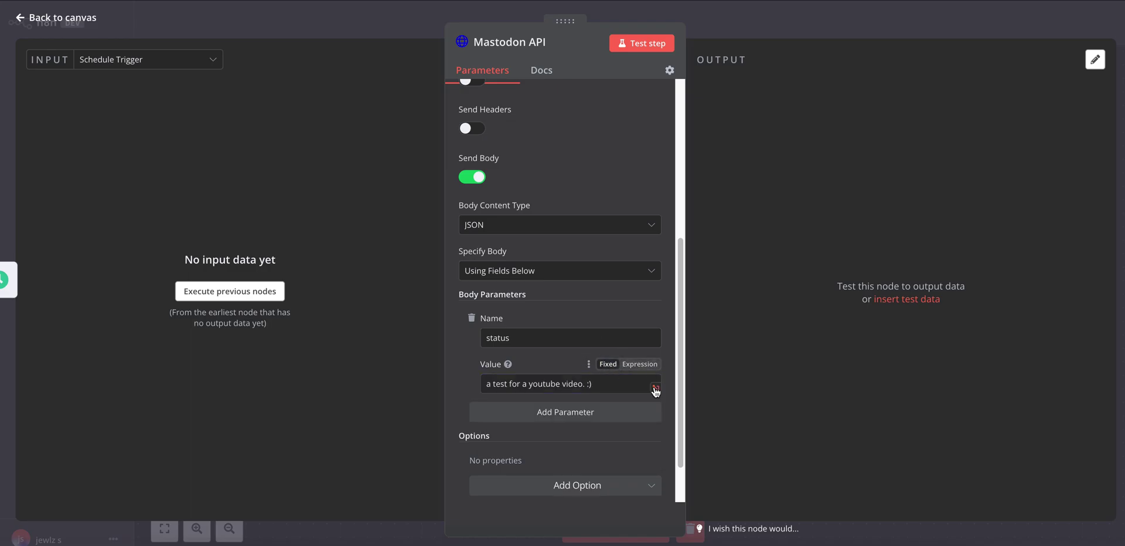
left_click(657, 390)
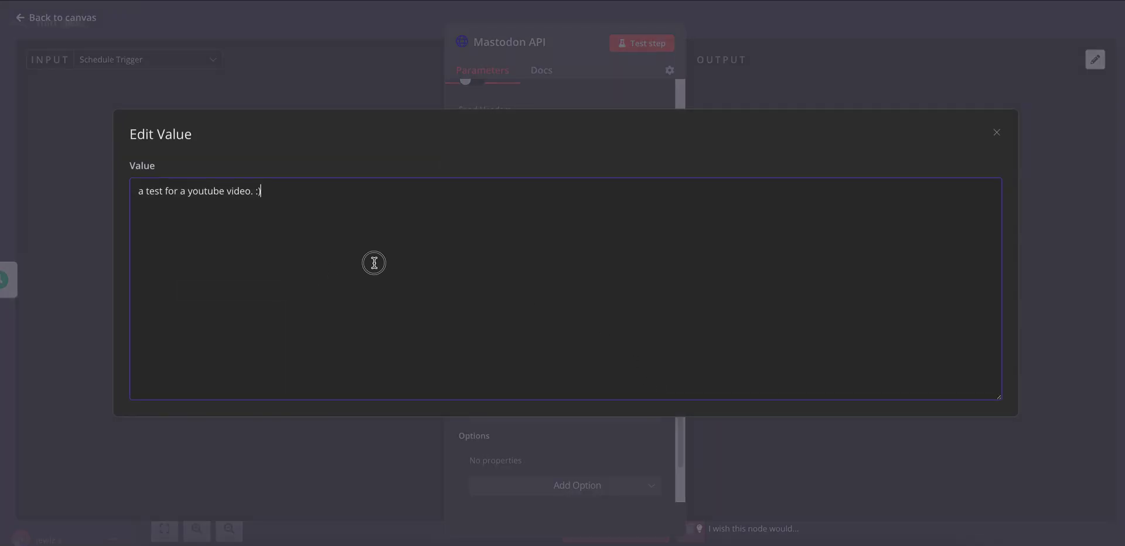
left_click(553, 467)
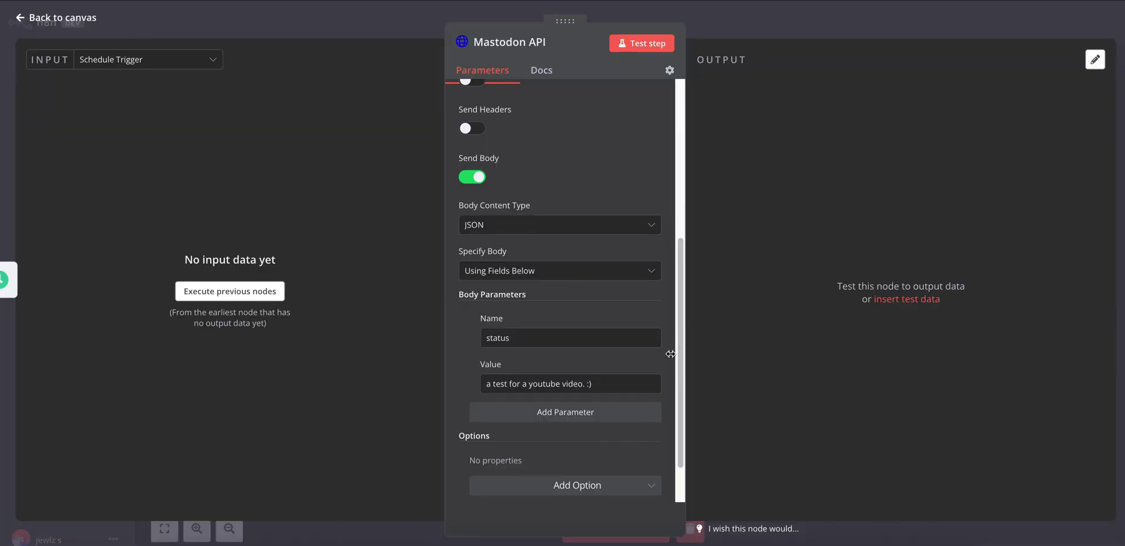
Switch the status value to Expression mode and append the current node's sendBody parameter to the text in the expanded editor
left_click(640, 364)
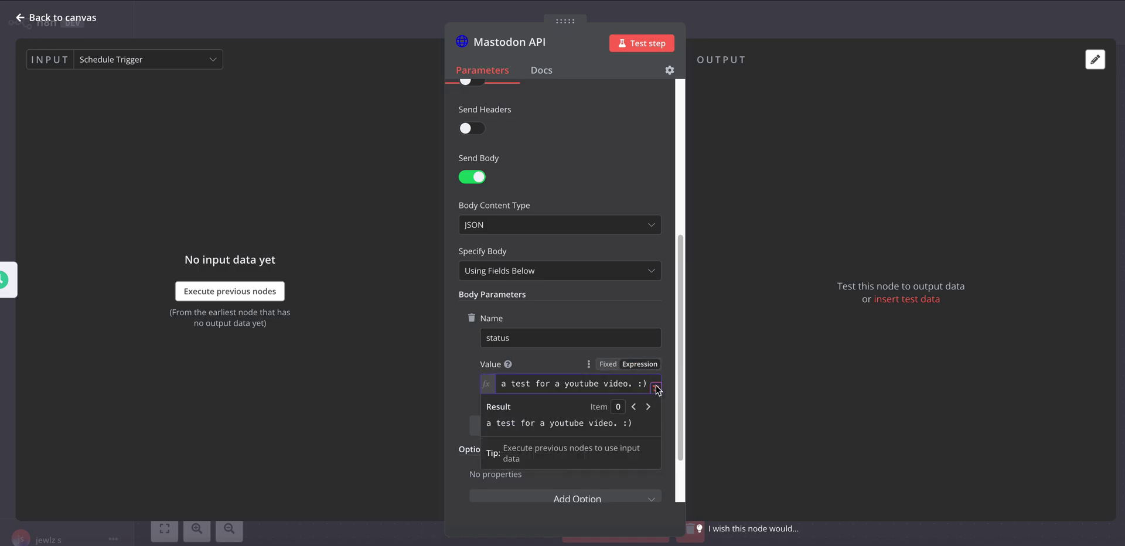
left_click(655, 388)
left_click(714, 123)
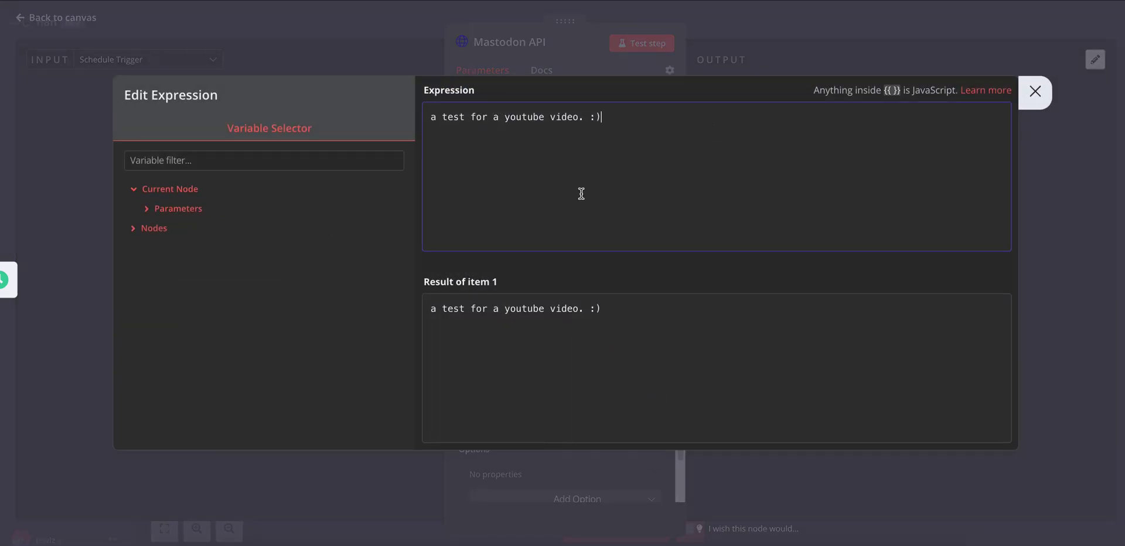
left_click(147, 209)
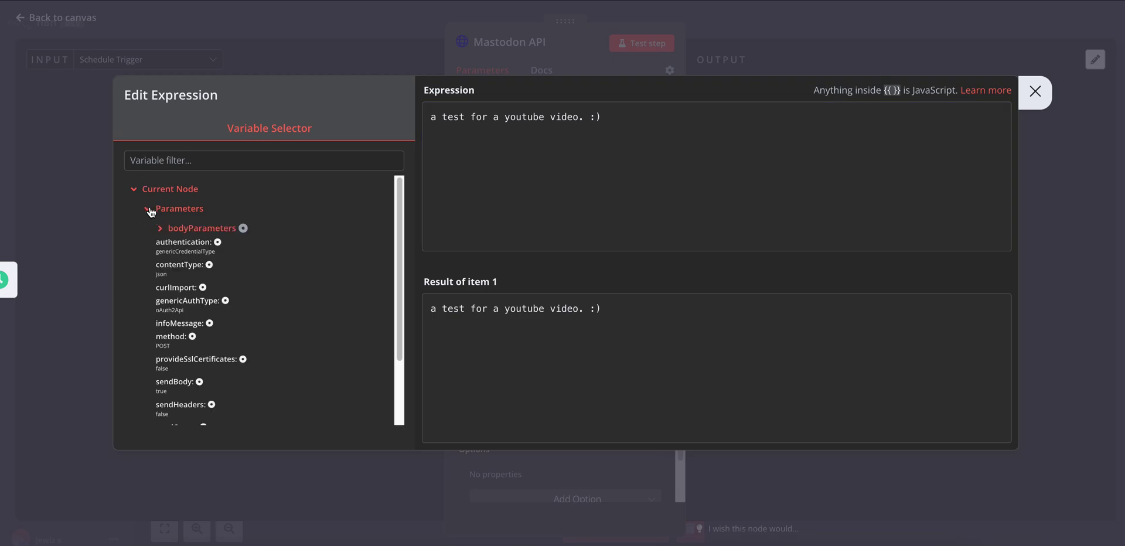
scroll(230, 392, "down", 3)
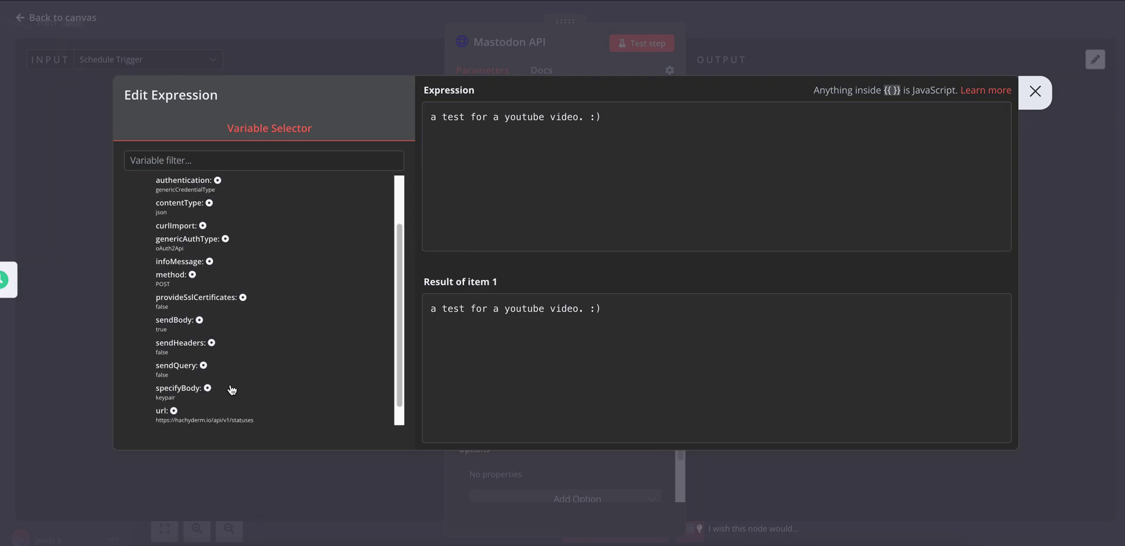
left_click(199, 320)
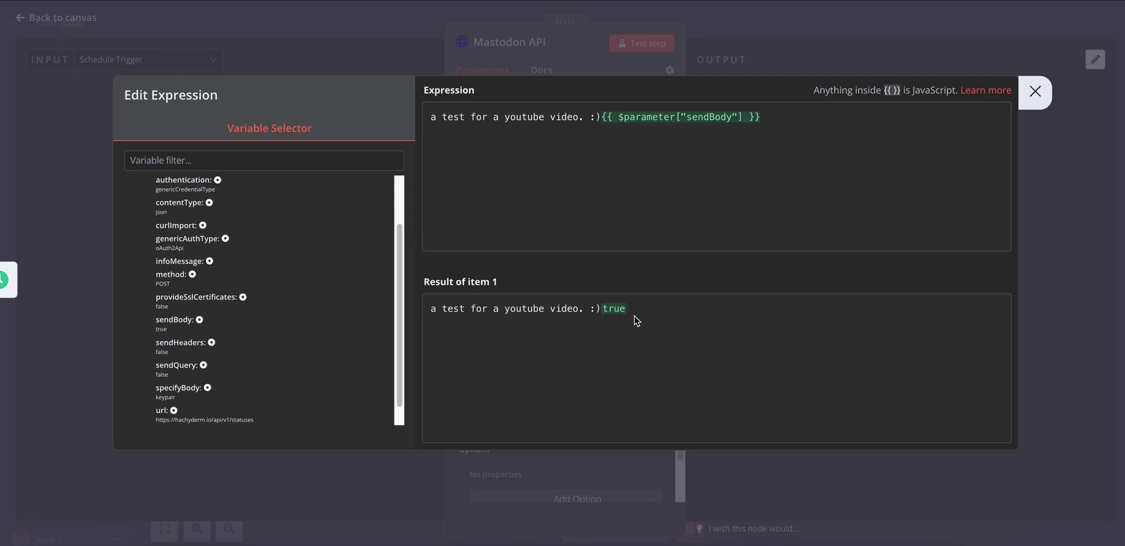
left_click_drag(431, 307, 651, 311)
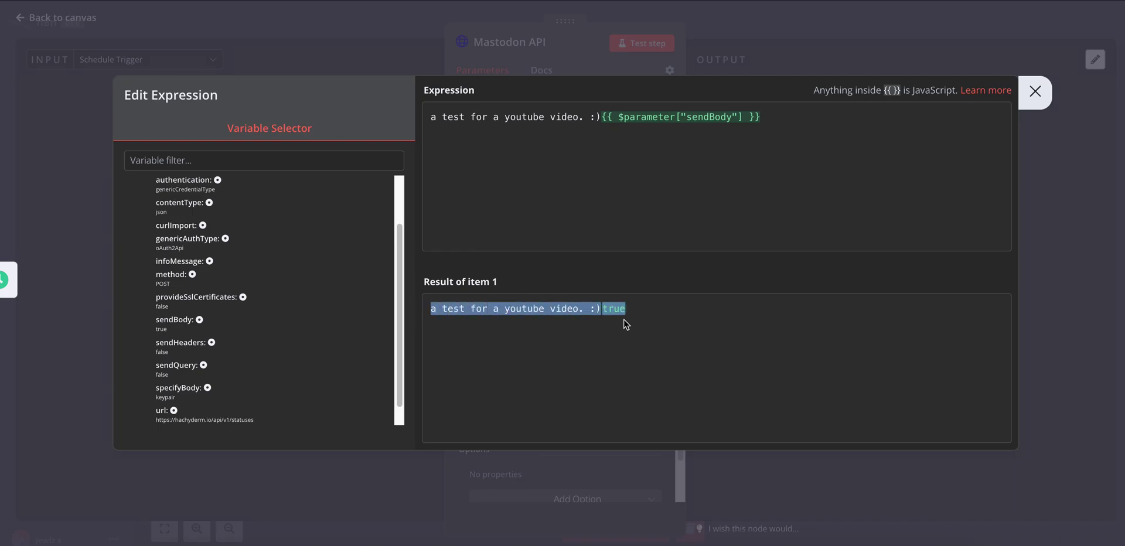
Remove the sendBody expression from the status text, close the expression editor, and return the value to Fixed mode
left_click_drag(810, 120, 606, 116)
key("BackSpace")
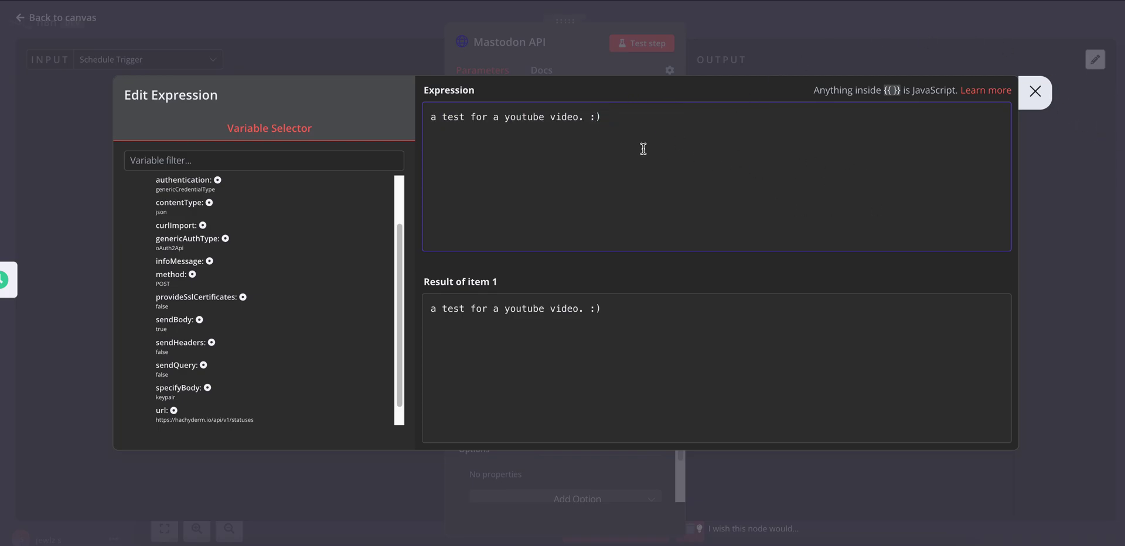
left_click(1044, 101)
scroll(616, 396, "down", 2)
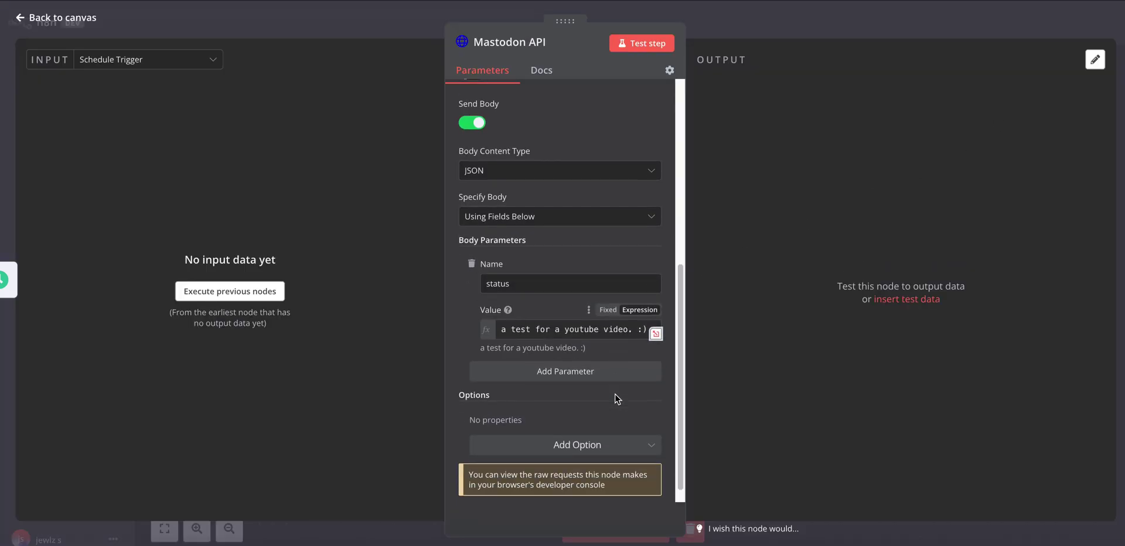
left_click(607, 292)
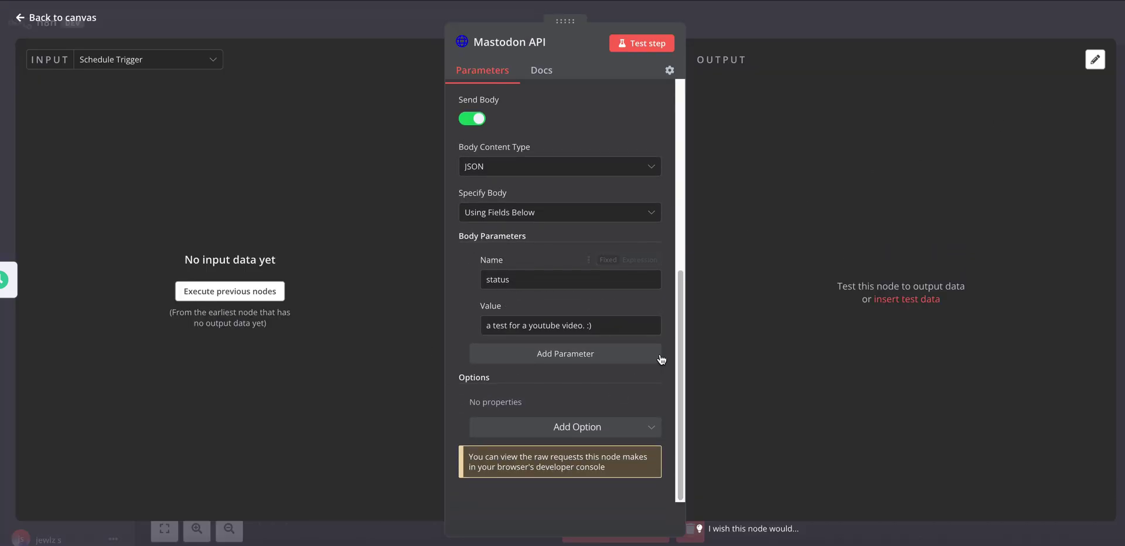
Run a test of the Mastodon API node to post the status
scroll(567, 393, "up", 1)
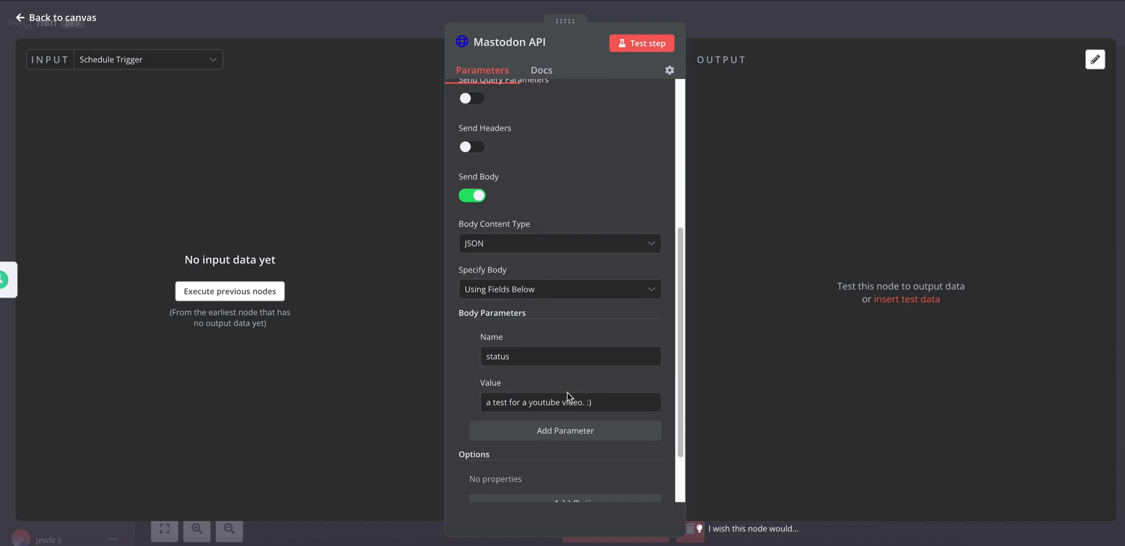
scroll(567, 392, "down", 1)
scroll(566, 390, "up", 2)
scroll(565, 391, "down", 2)
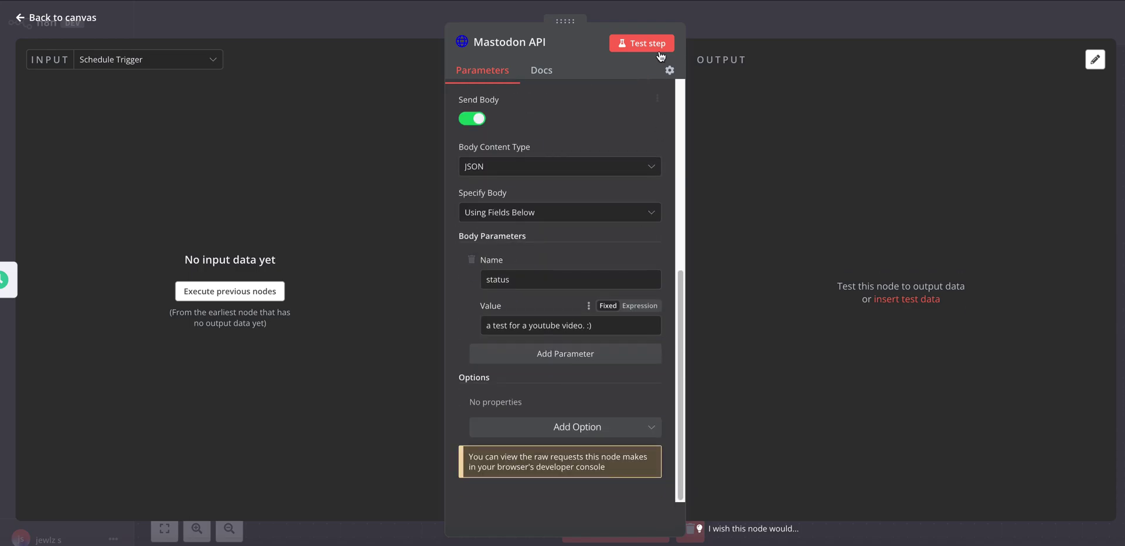
left_click(654, 51)
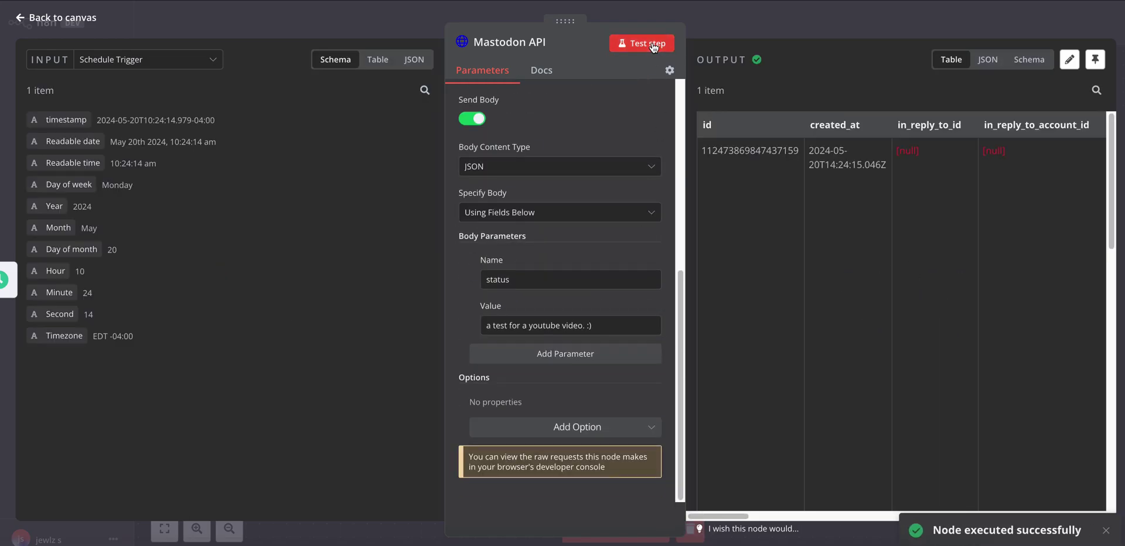
mouse_move(758, 63)
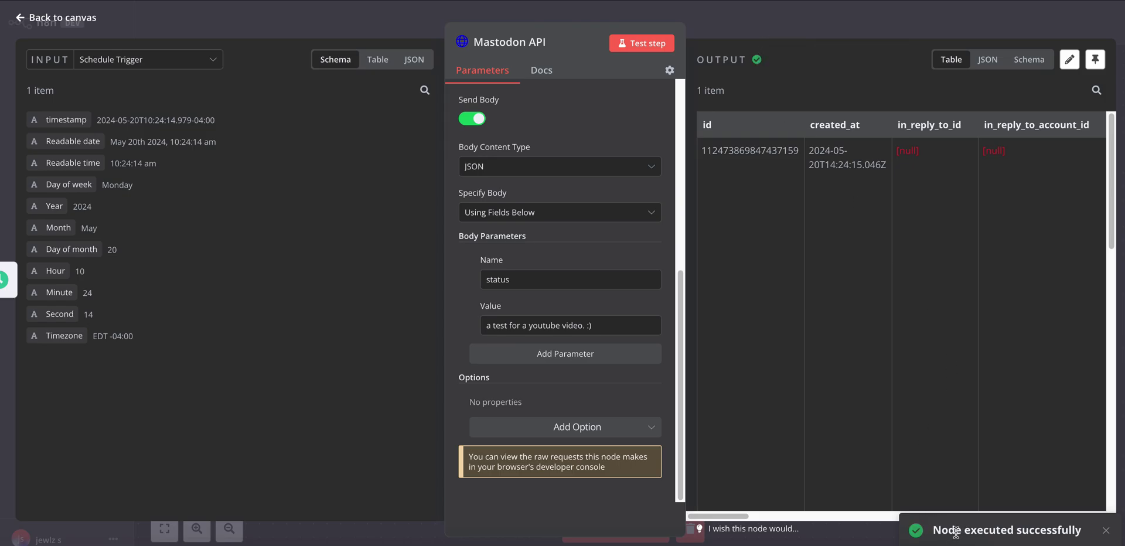
Switch to Mastodon and go from the application settings back to the home timeline
left_click(811, 80)
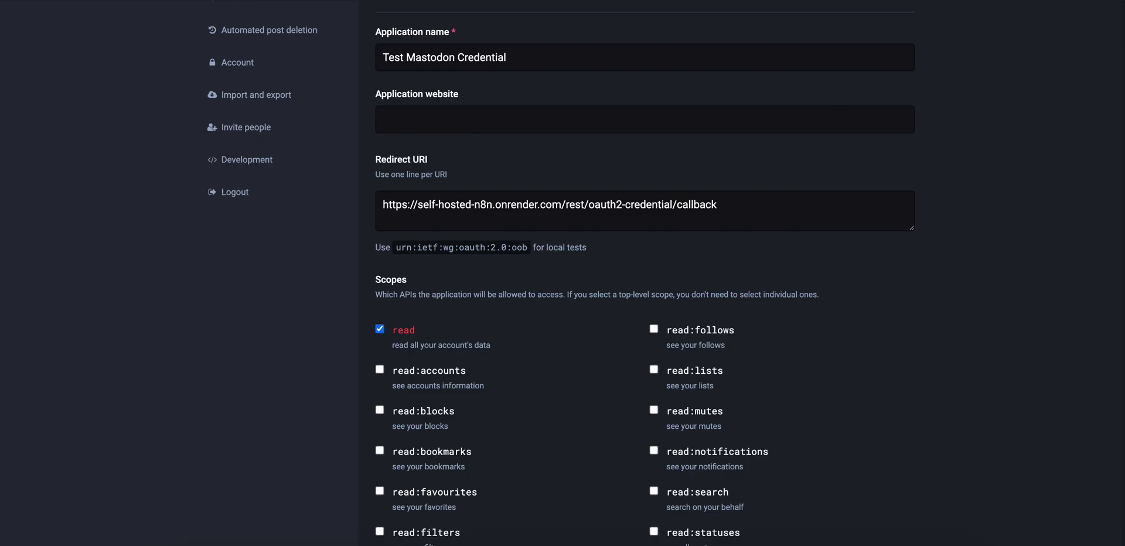
scroll(406, 223, "up", 5)
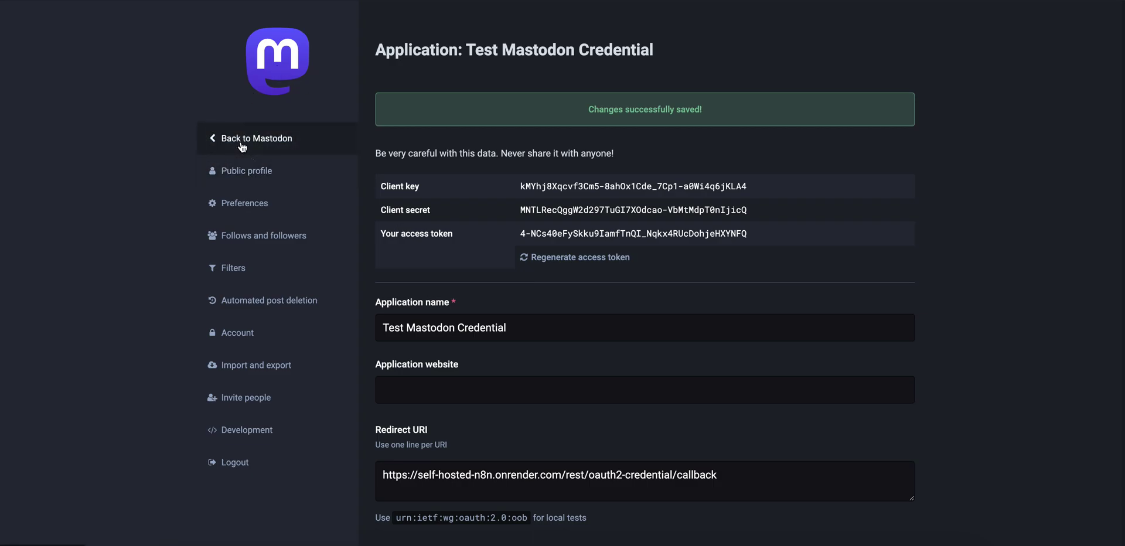
left_click(242, 145)
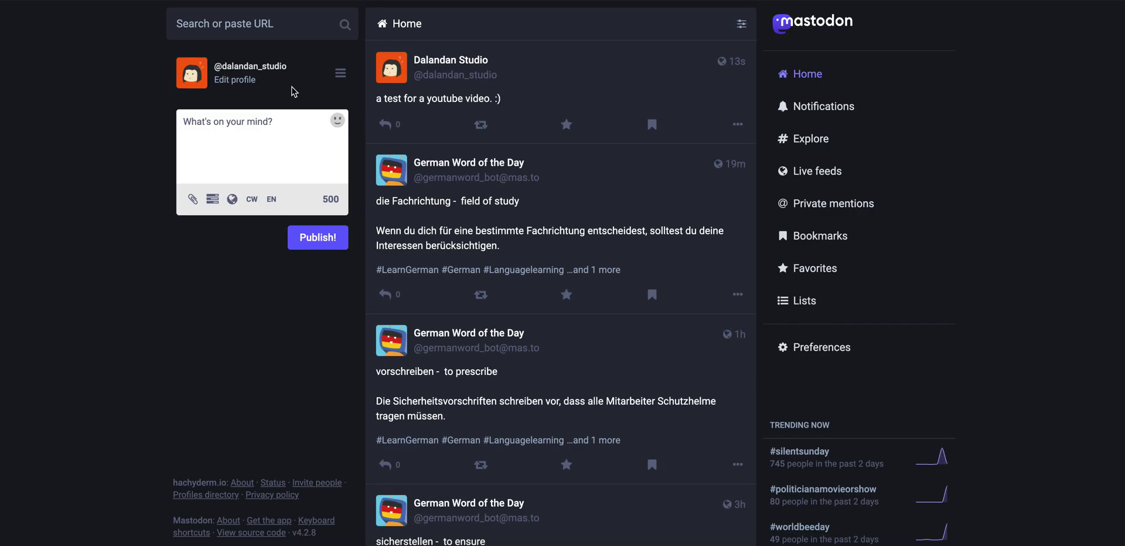
Open the posting account's profile and look for the test post in its posts
left_click(437, 65)
scroll(587, 351, "down", 1)
scroll(586, 351, "down", 4)
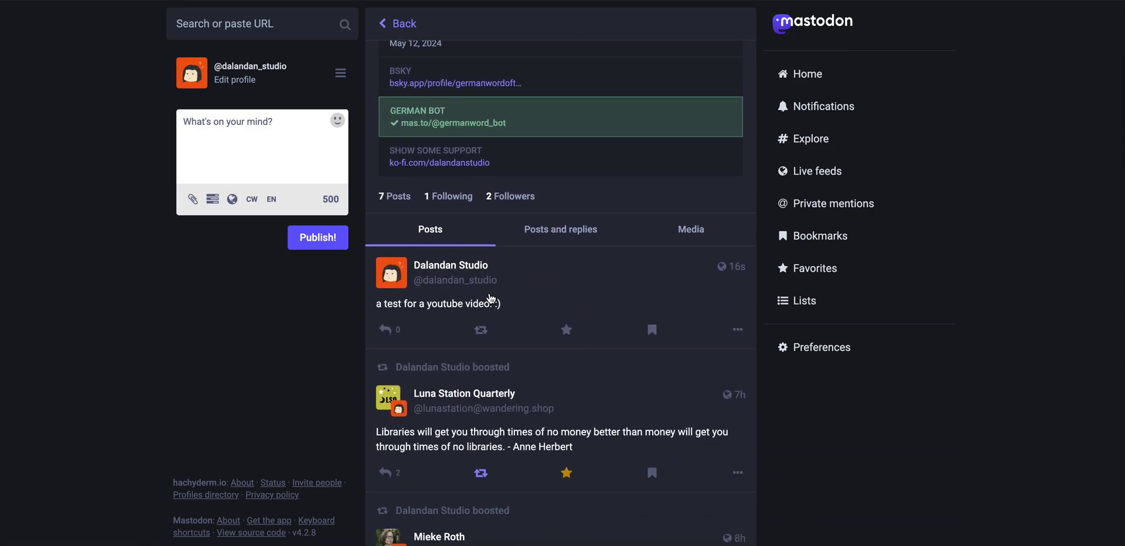
scroll(603, 318, "up", 2)
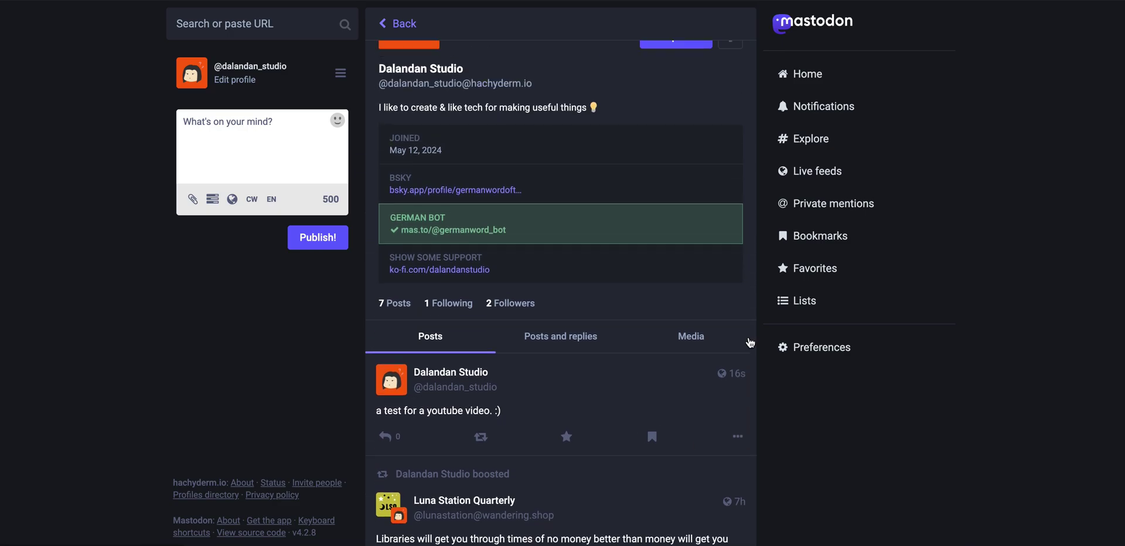
scroll(681, 342, "up", 3)
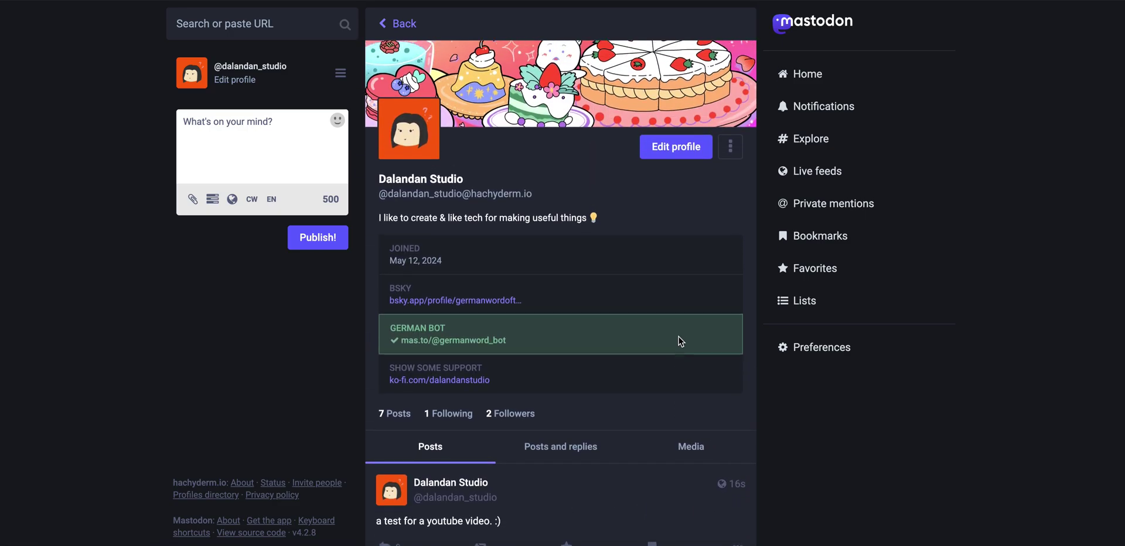
scroll(469, 269, "down", 2)
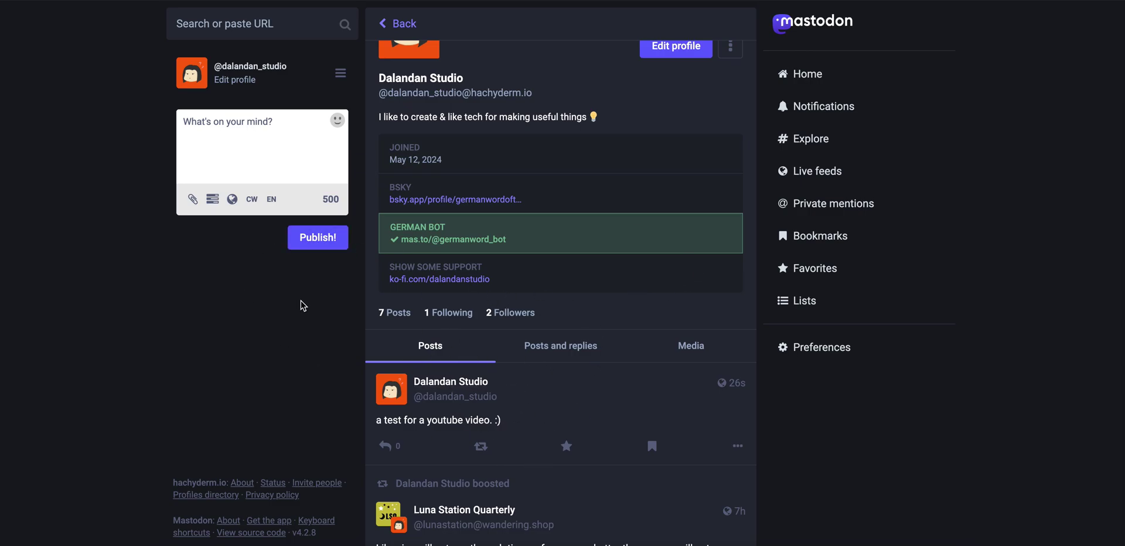
Check the Mastodon API node's execution status in n8n, and compare it with the test post on the Mastodon profile
key("alt+Tab")
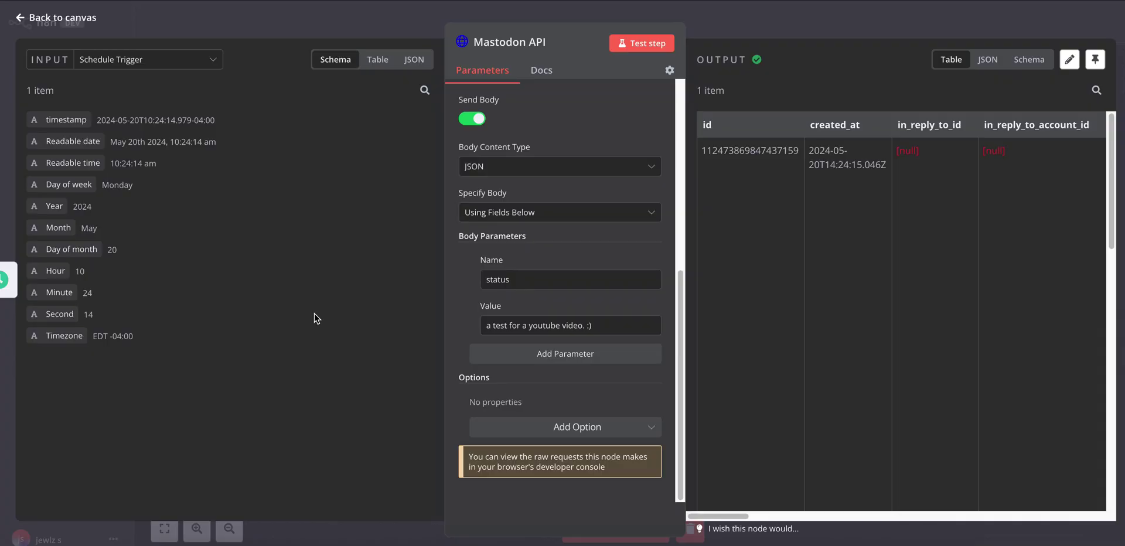
mouse_move(756, 61)
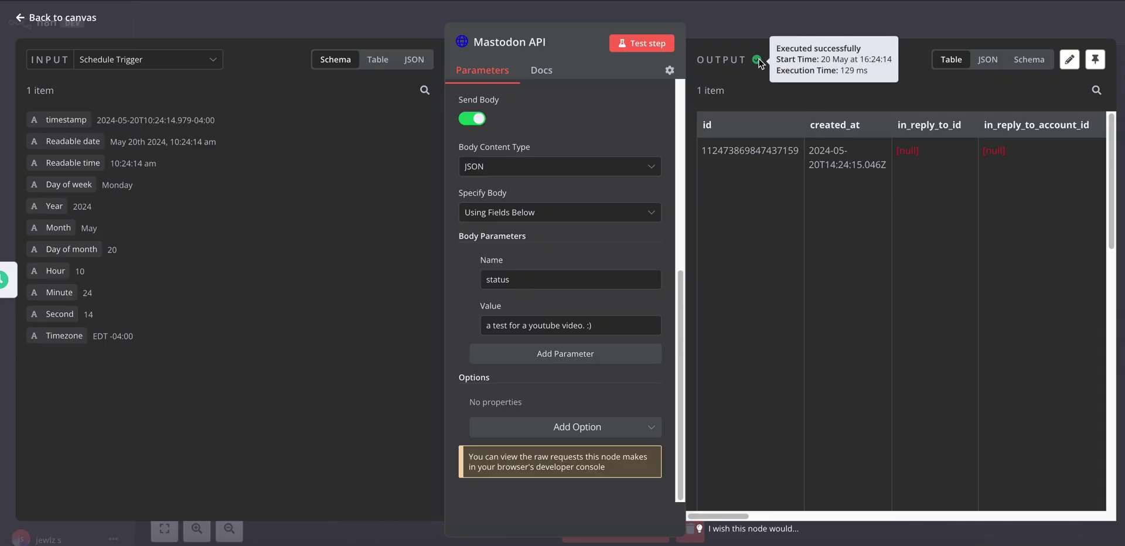
key("alt+Tab")
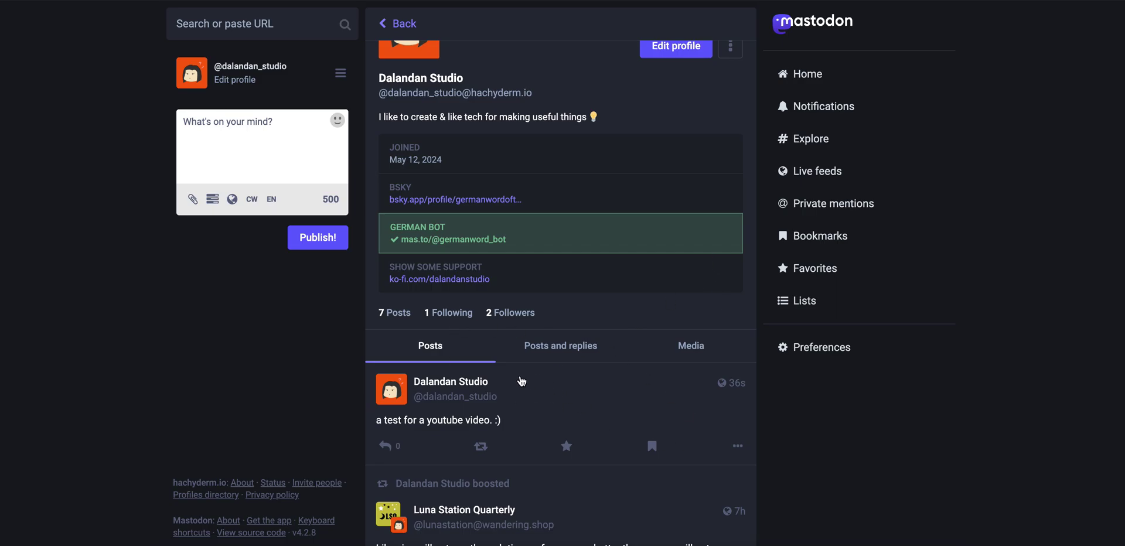
scroll(504, 353, "up", 2)
scroll(556, 390, "down", 4)
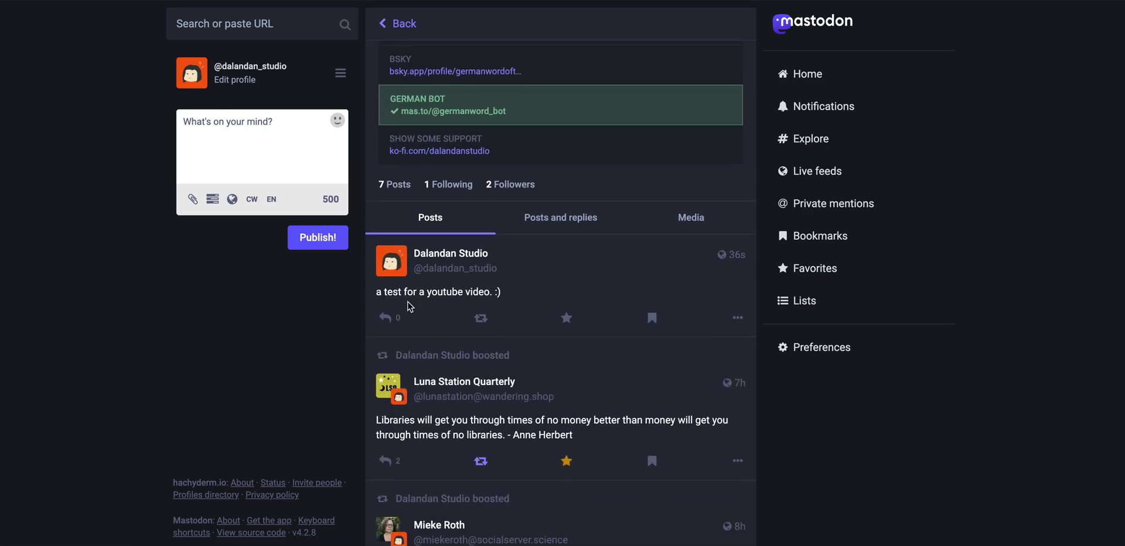
scroll(535, 333, "up", 1)
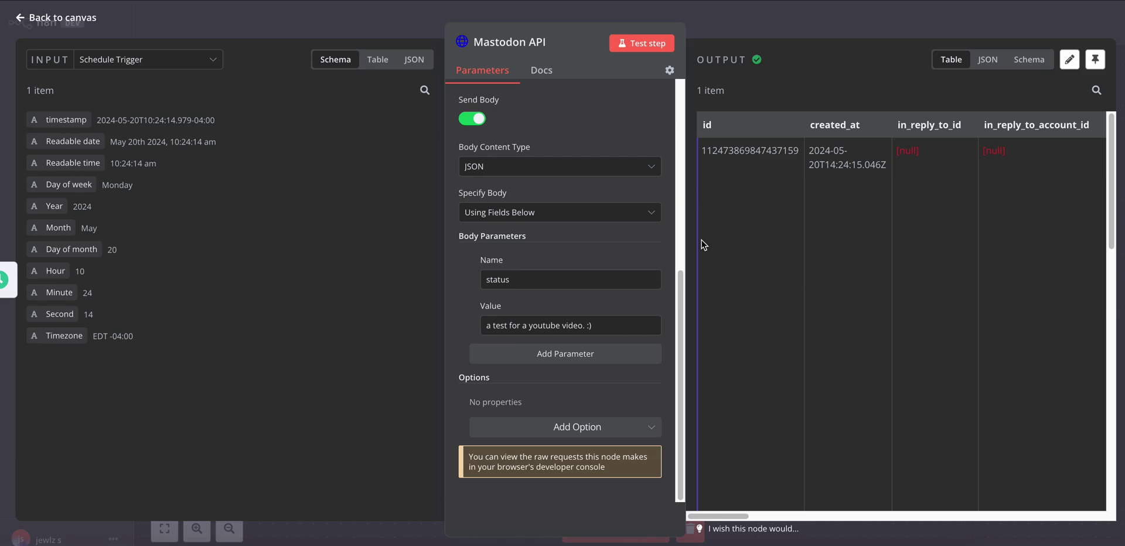
left_click(608, 327)
key("ctrl+a")
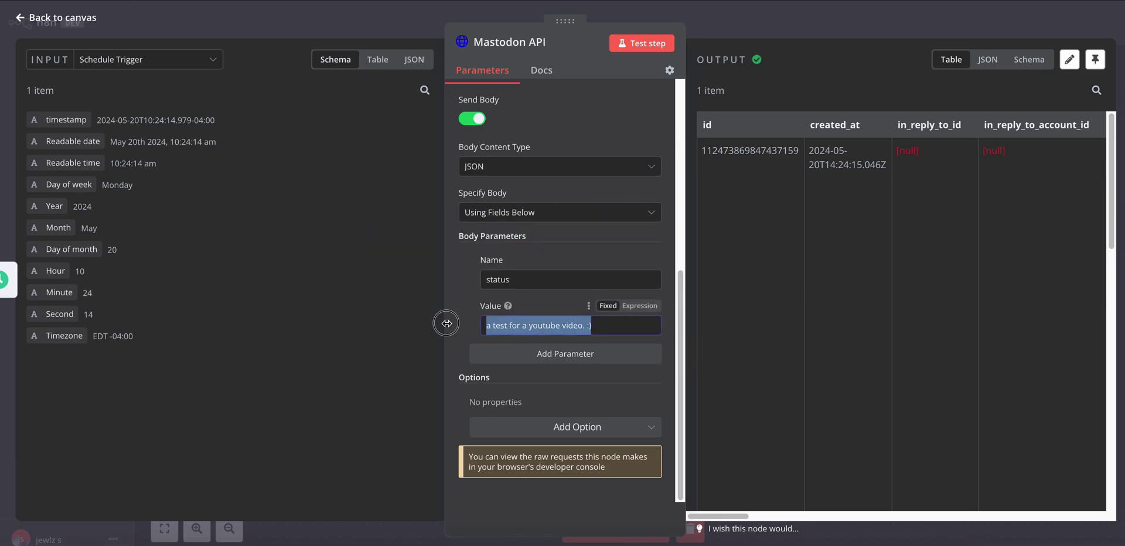
left_click(597, 328)
key("ctrl+a")
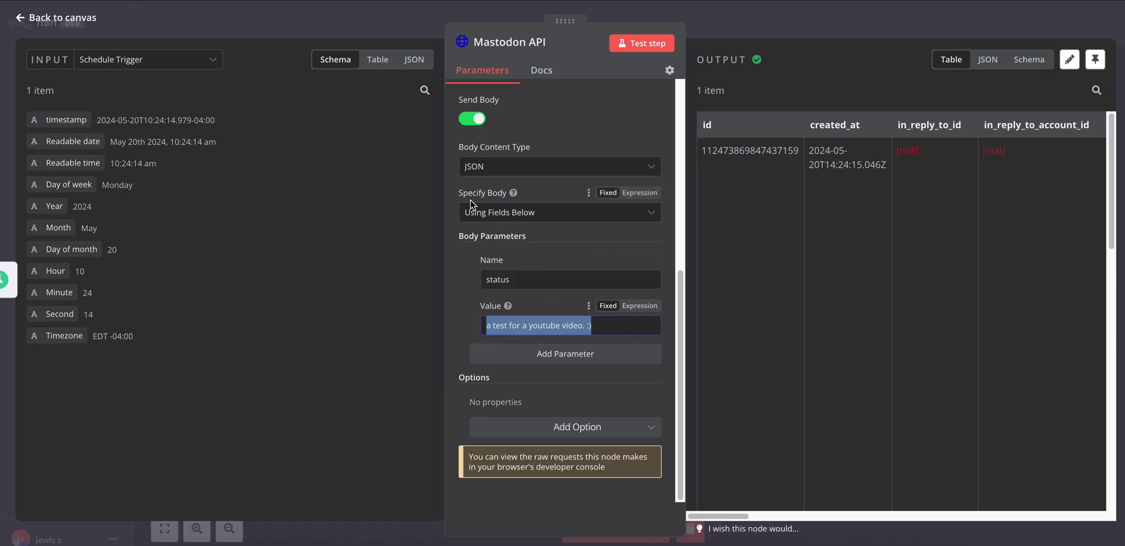
left_click(605, 325)
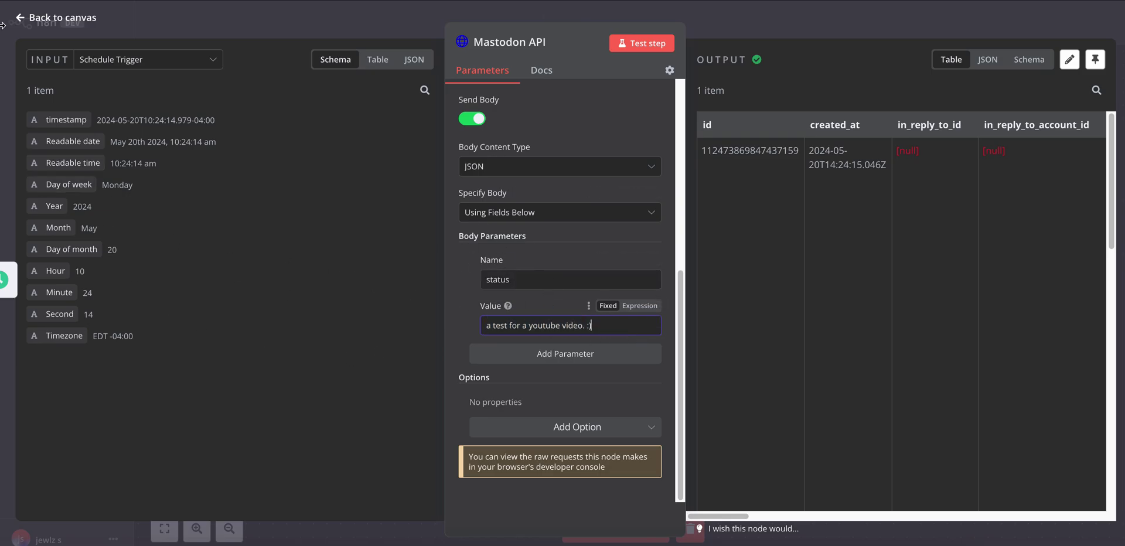
Return to the workflow canvas, activate the Mastodon Call Test workflow, and acknowledge the activation notice
left_click(77, 16)
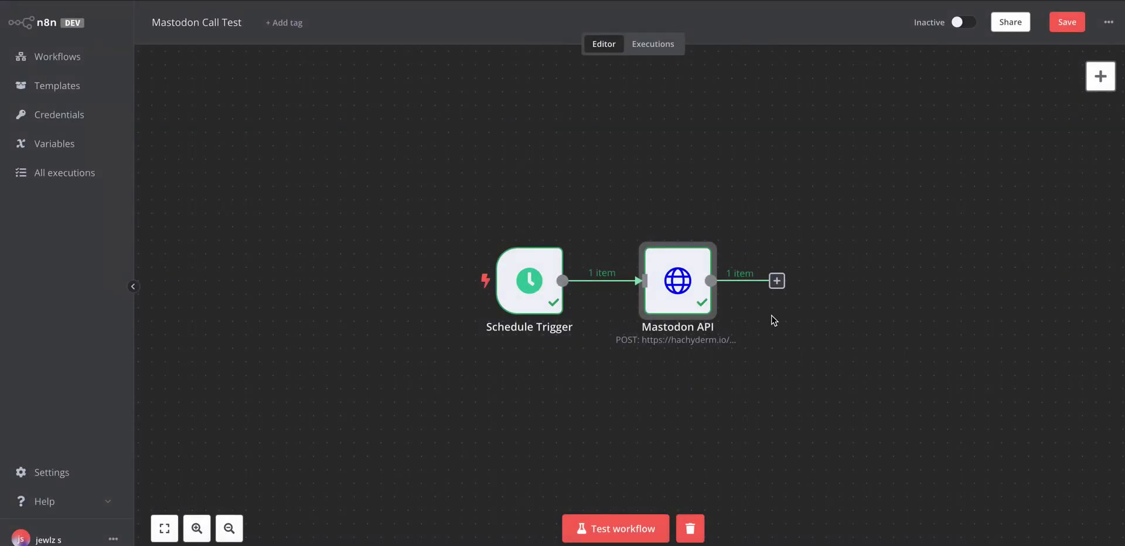
left_click_drag(771, 320, 737, 338)
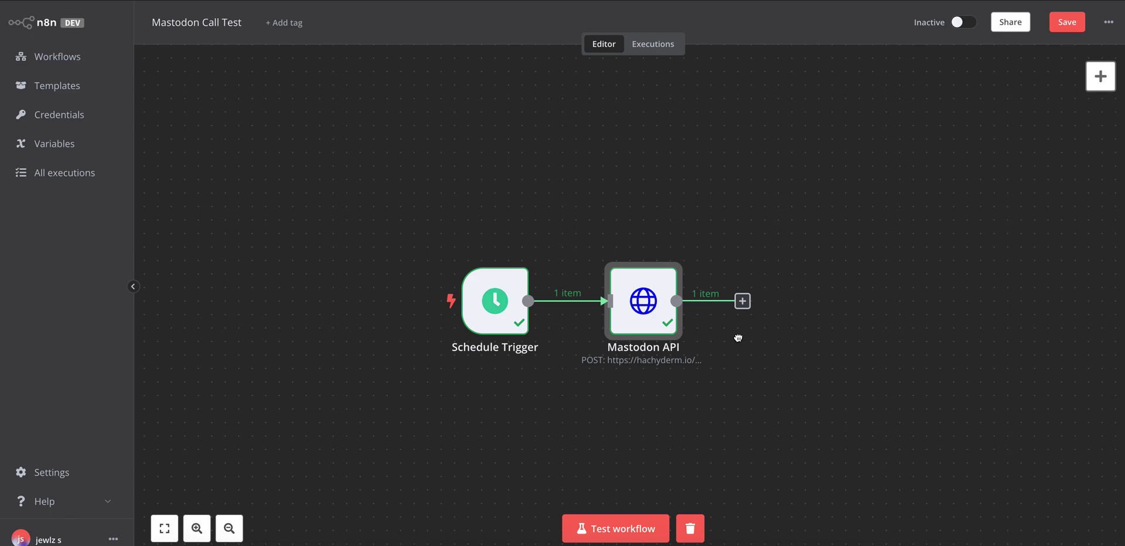
left_click_drag(737, 338, 738, 327)
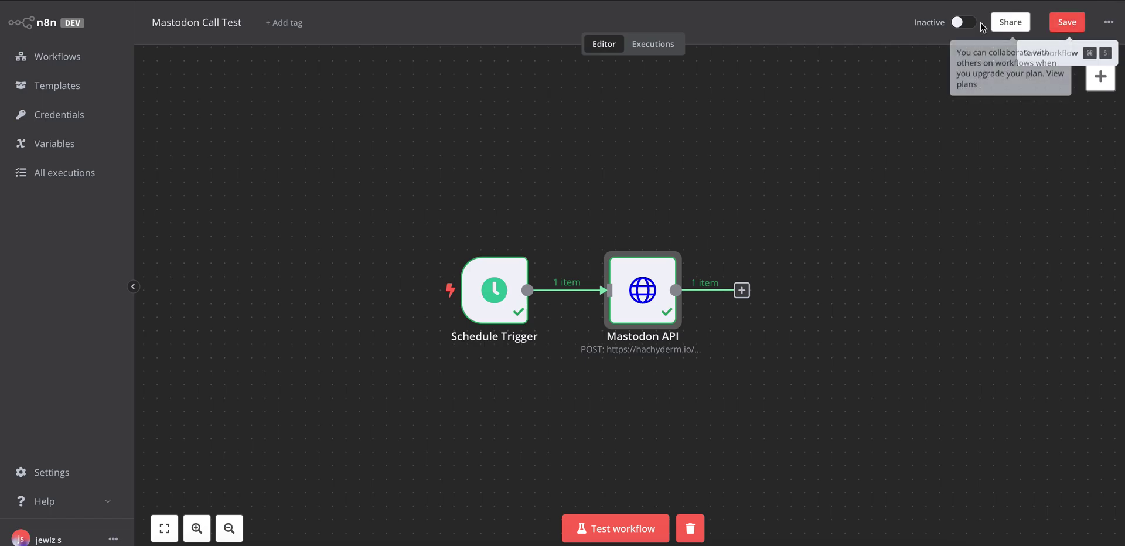
left_click(959, 22)
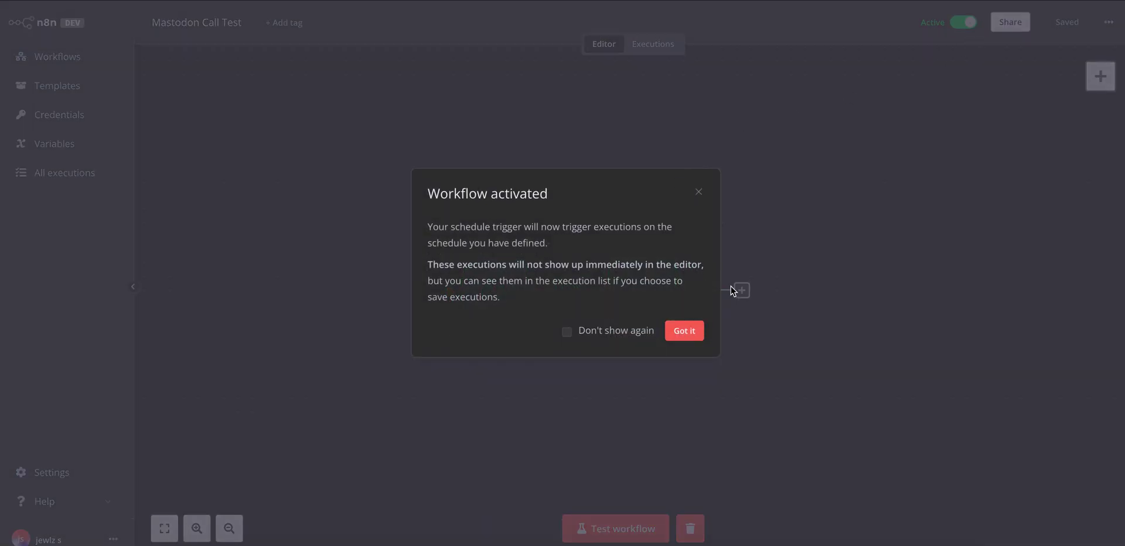
left_click(686, 331)
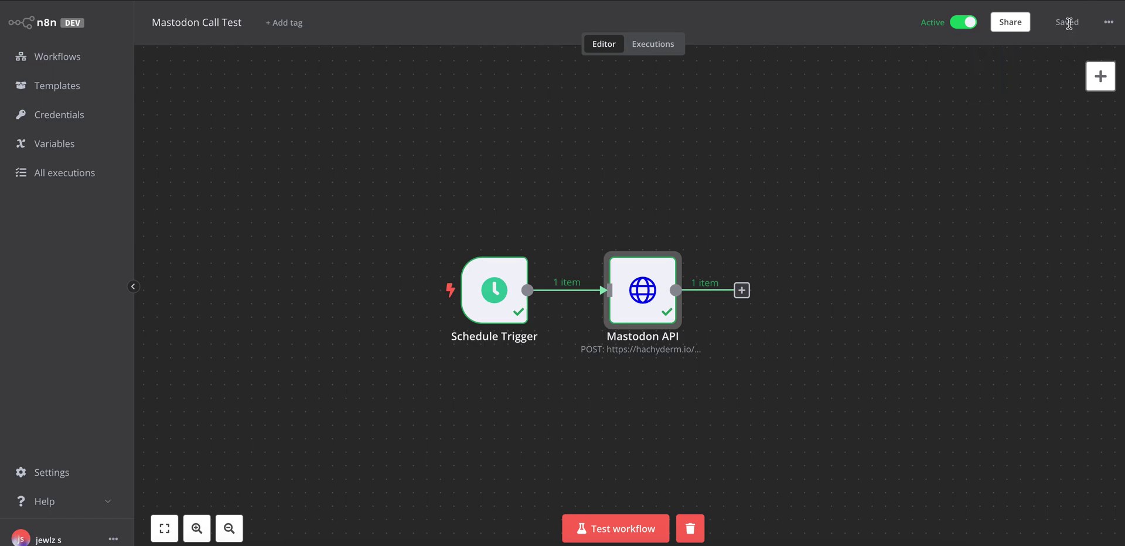
Deactivate the Mastodon Call Test workflow
left_click_drag(961, 244, 1014, 187)
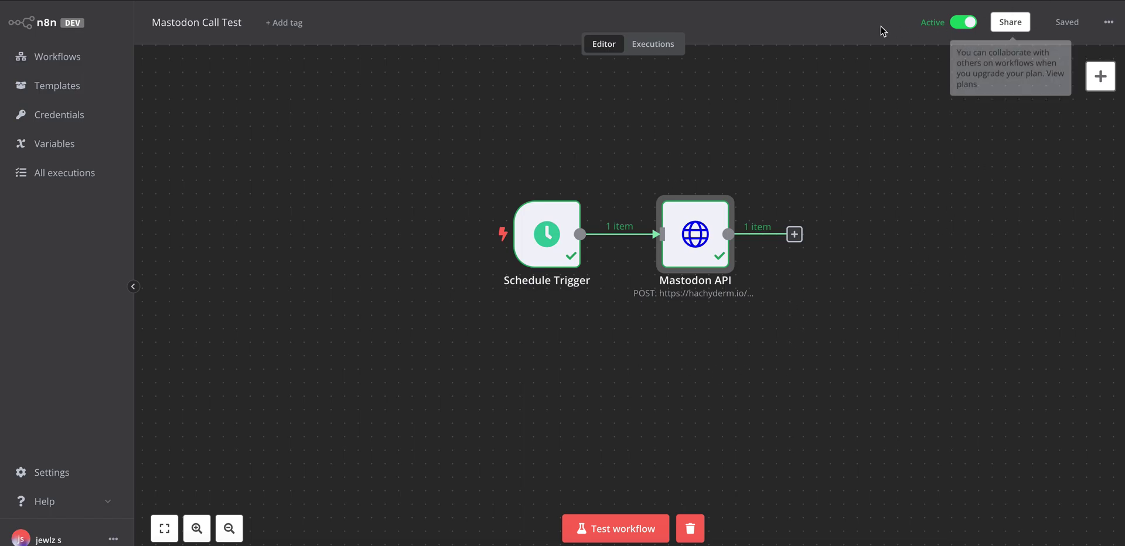
left_click(970, 24)
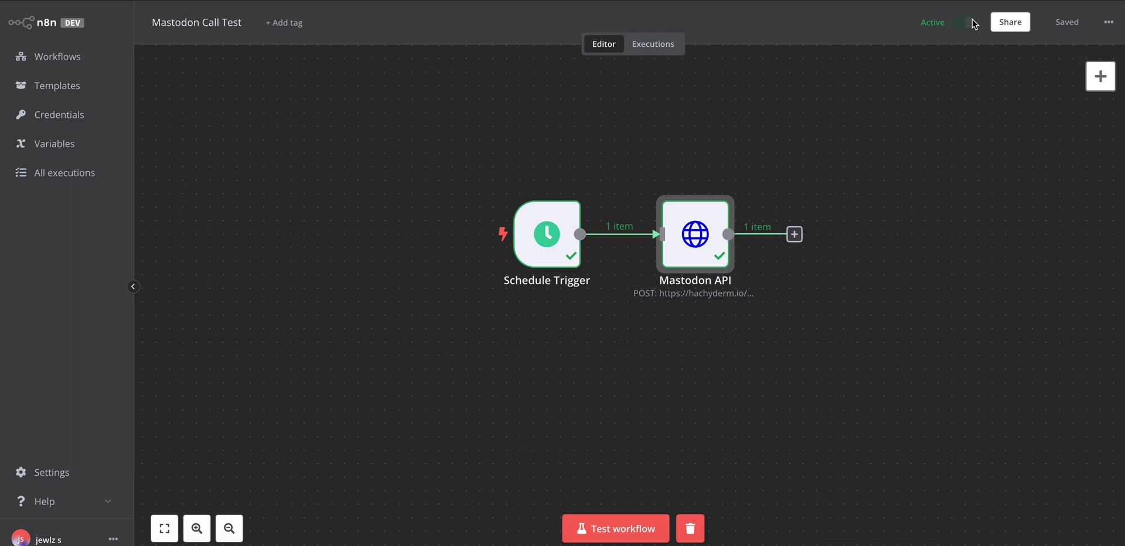
scroll(931, 220, "up", 2)
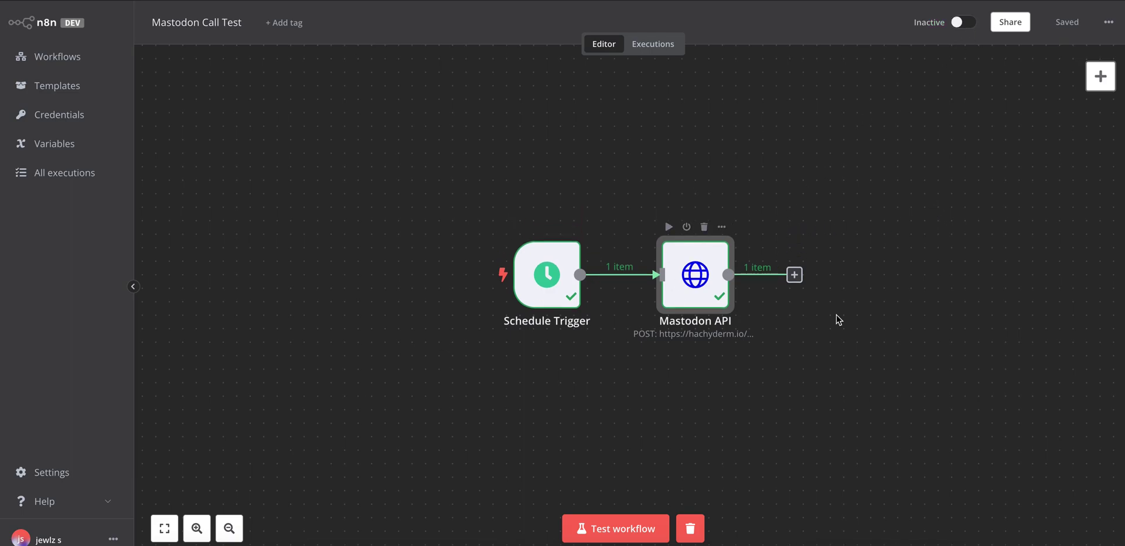
scroll(873, 290, "down", 1)
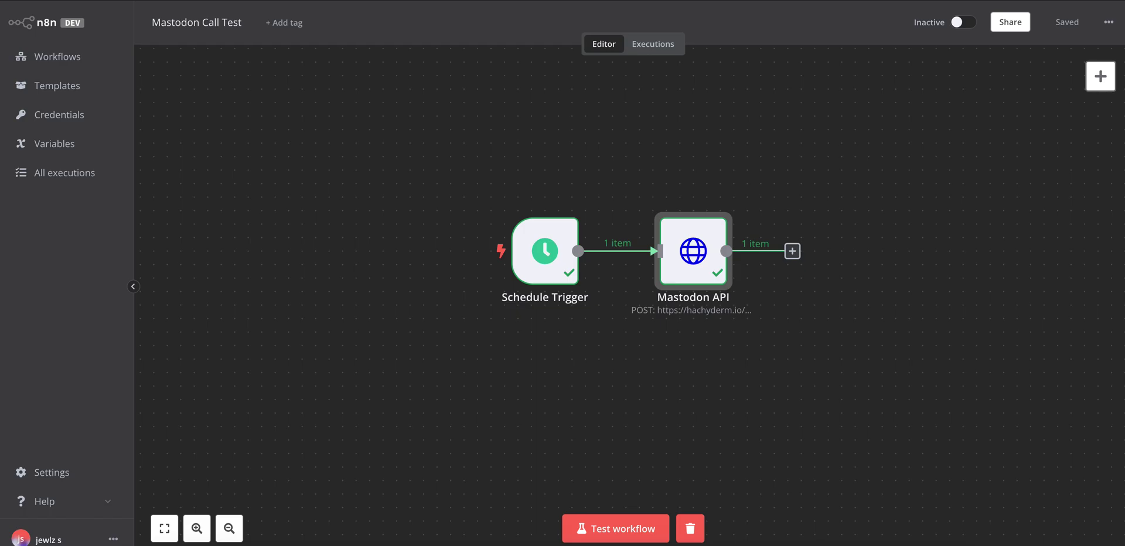
left_click_drag(924, 334, 886, 321)
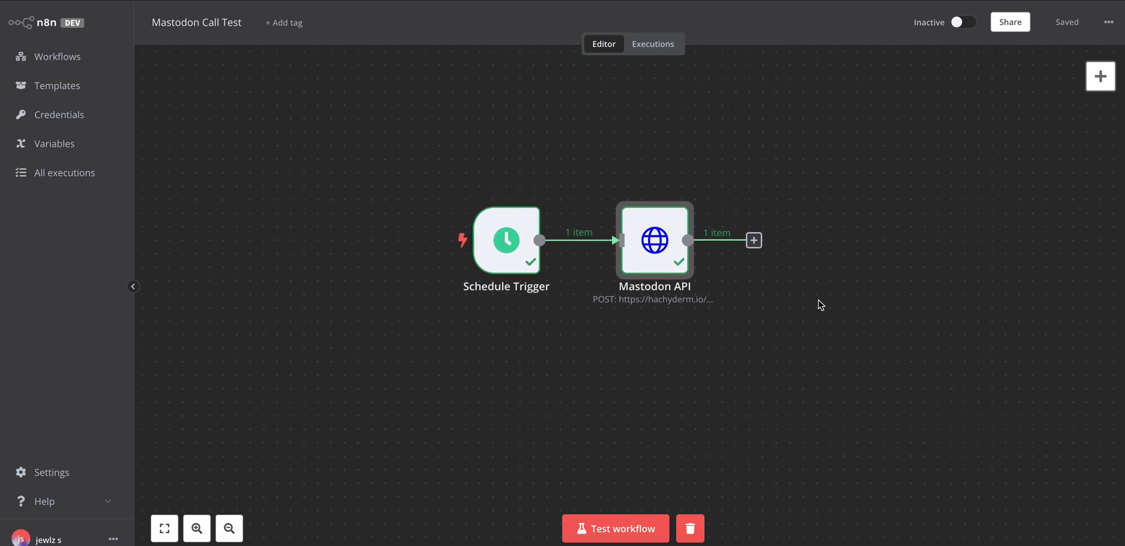
left_click_drag(776, 407, 788, 435)
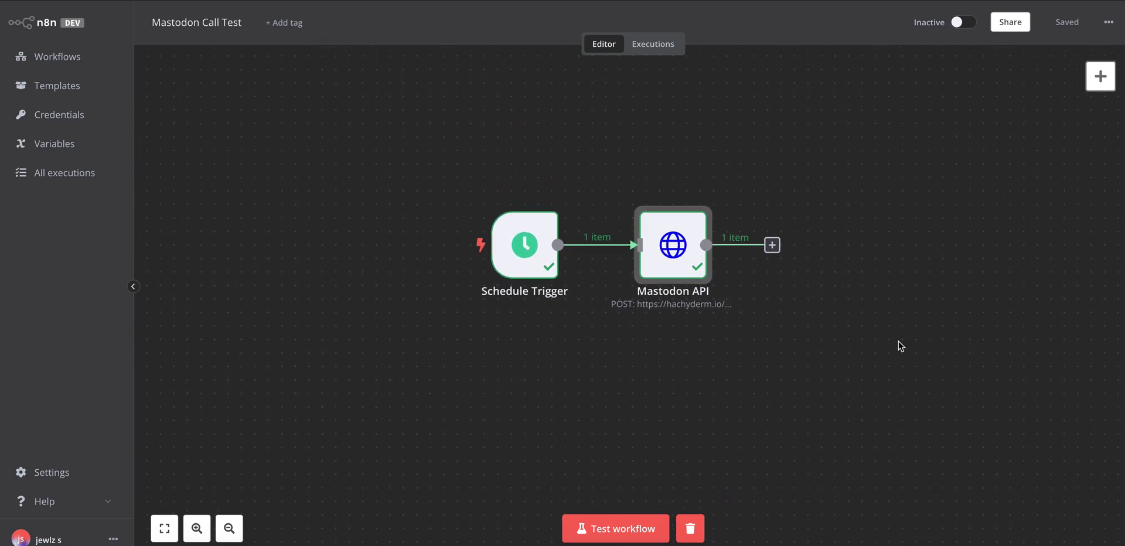
scroll(797, 369, "down", 2)
scroll(773, 366, "up", 3)
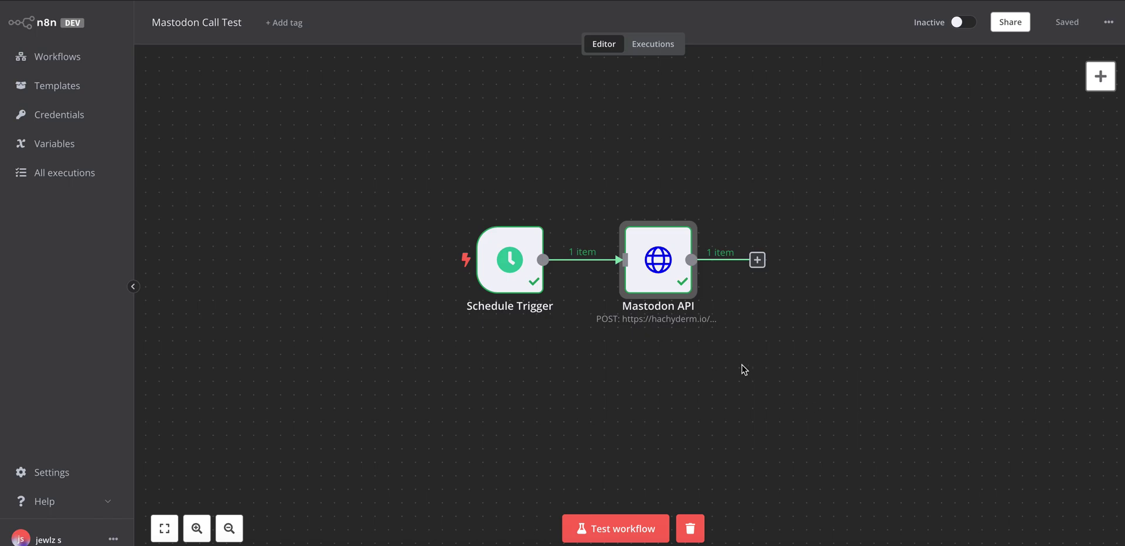